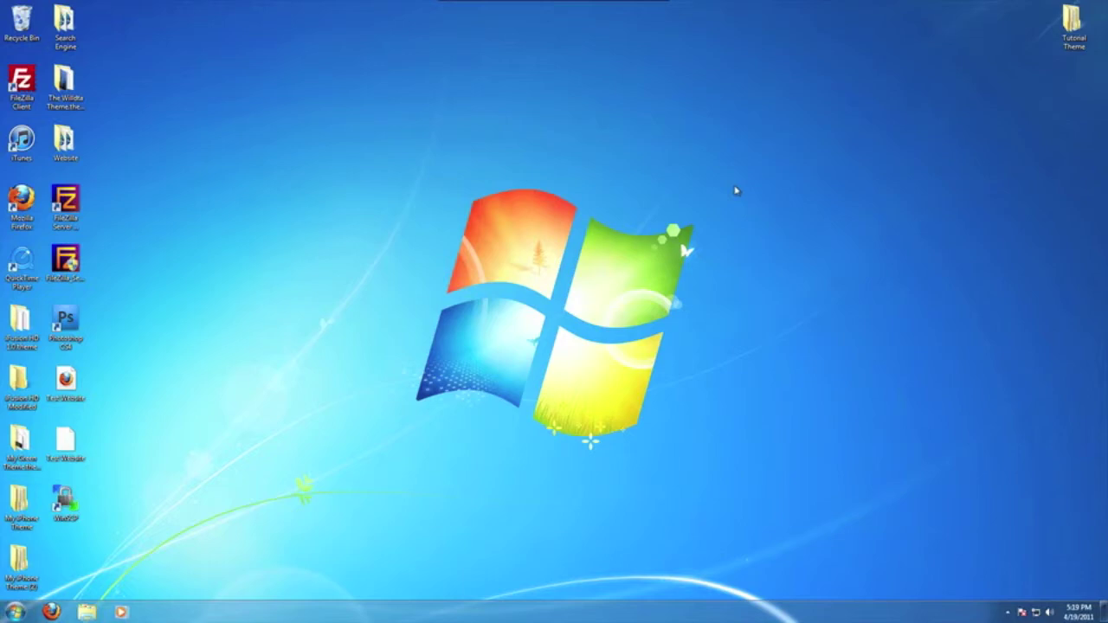
- Open the Tutorial Theme folder from its desktop icon
double_click(1073, 21)
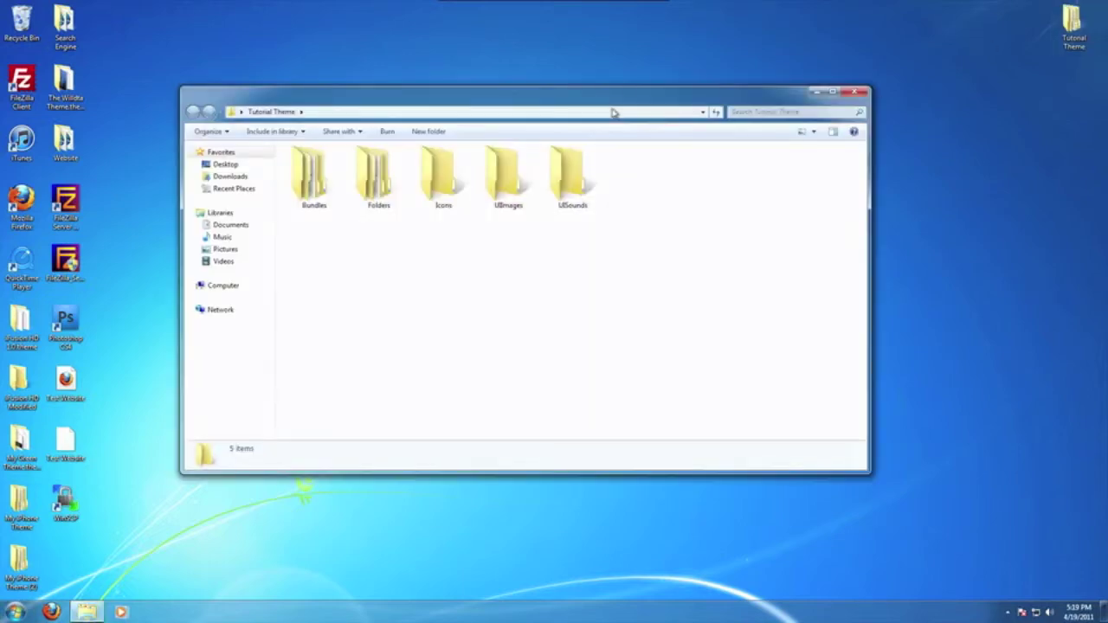
- Look inside the Bundles and Folders subfolders, then close the Tutorial Theme window
left_click_drag(611, 94, 615, 90)
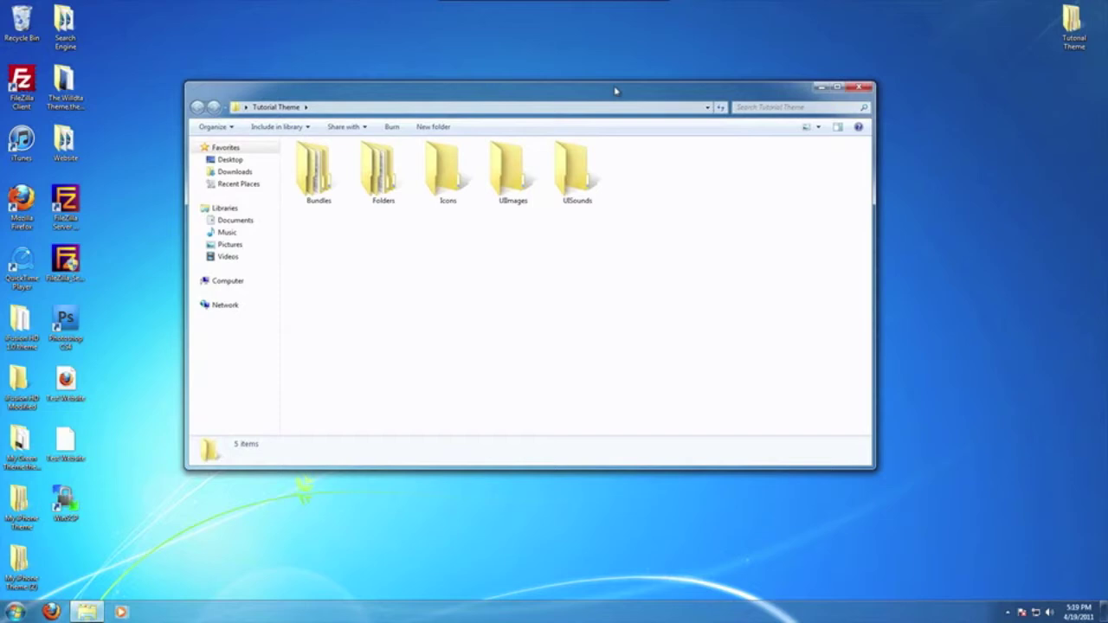
double_click(327, 168)
left_click(195, 105)
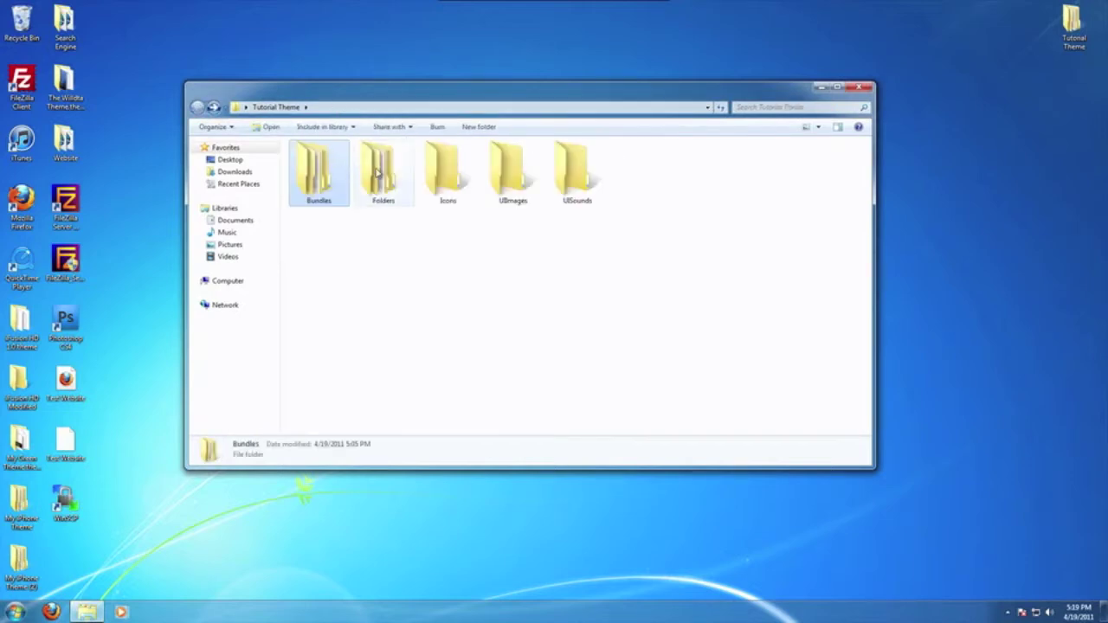
double_click(376, 170)
left_click(197, 106)
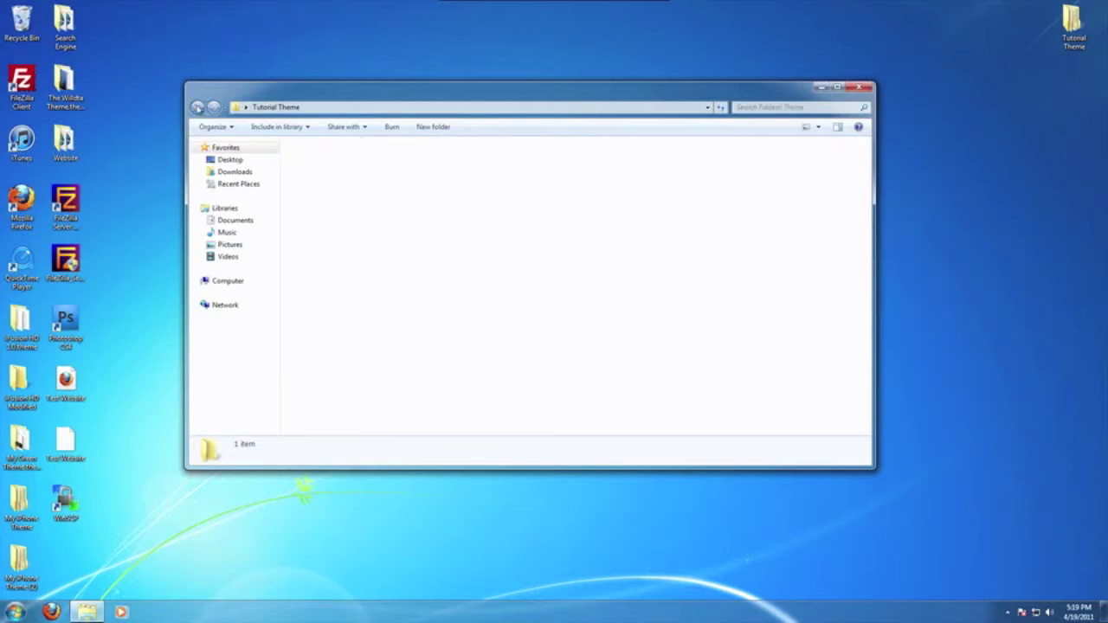
left_click(858, 87)
left_click(708, 277)
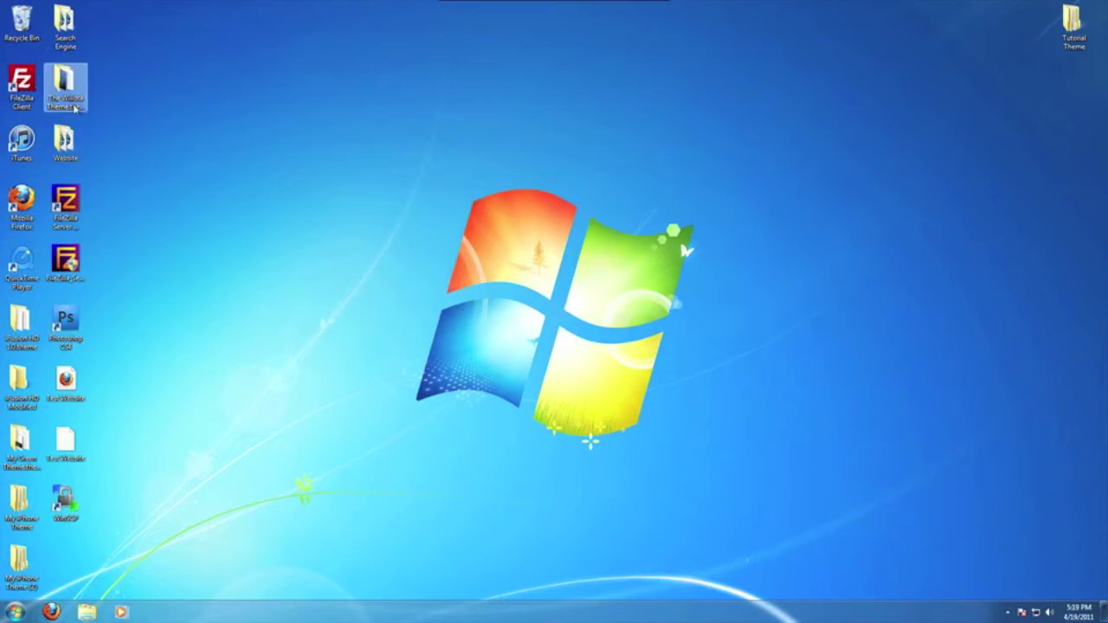
double_click(21, 328)
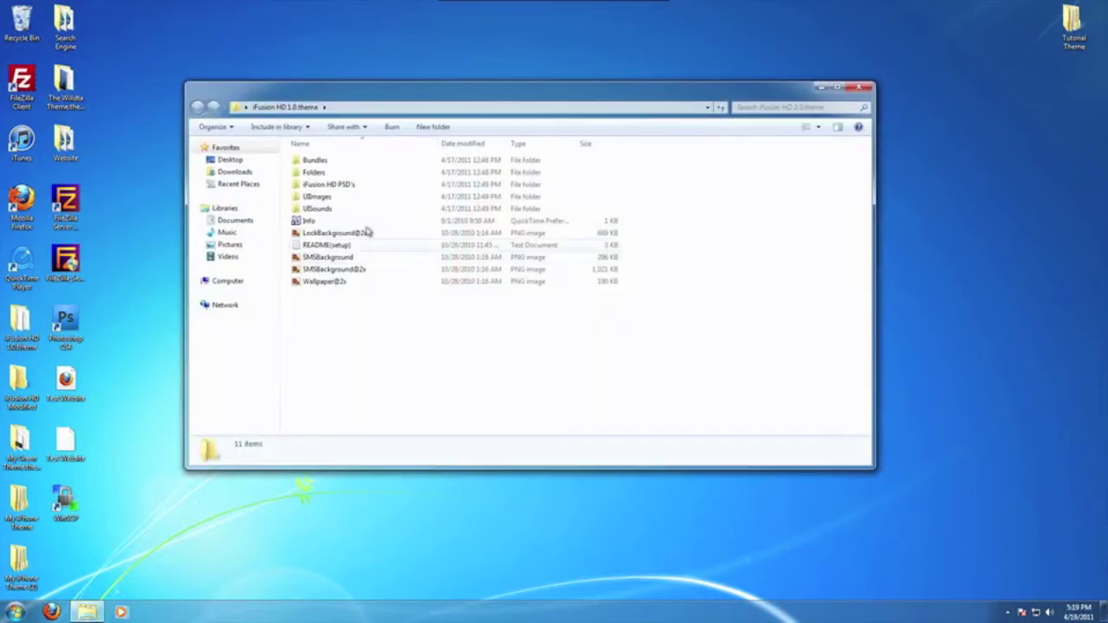
double_click(322, 161)
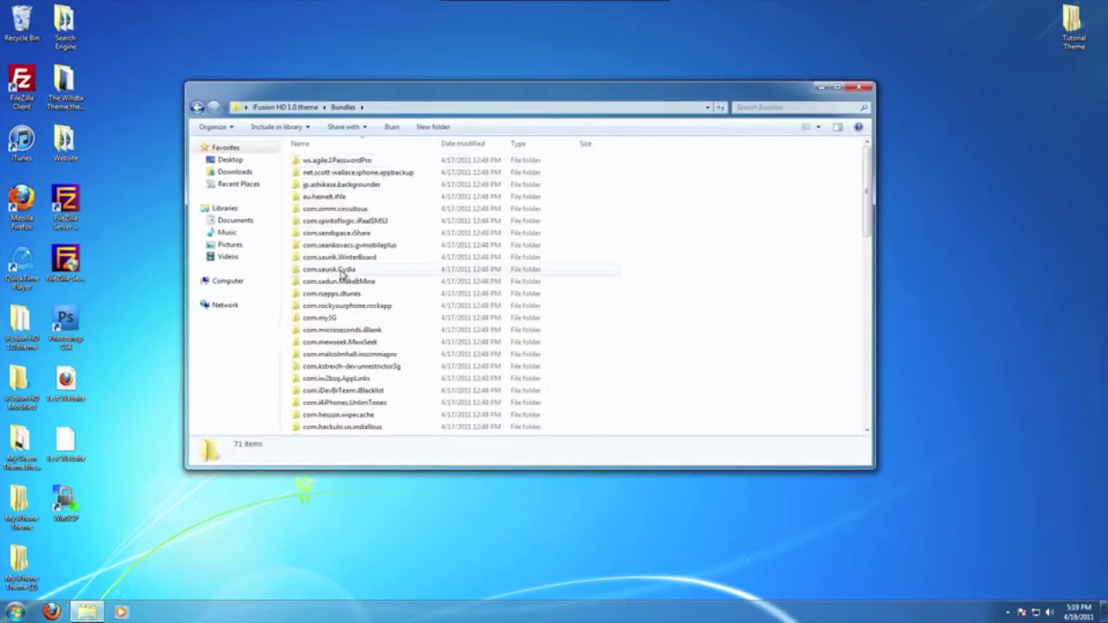
scroll(342, 274, "down", 15)
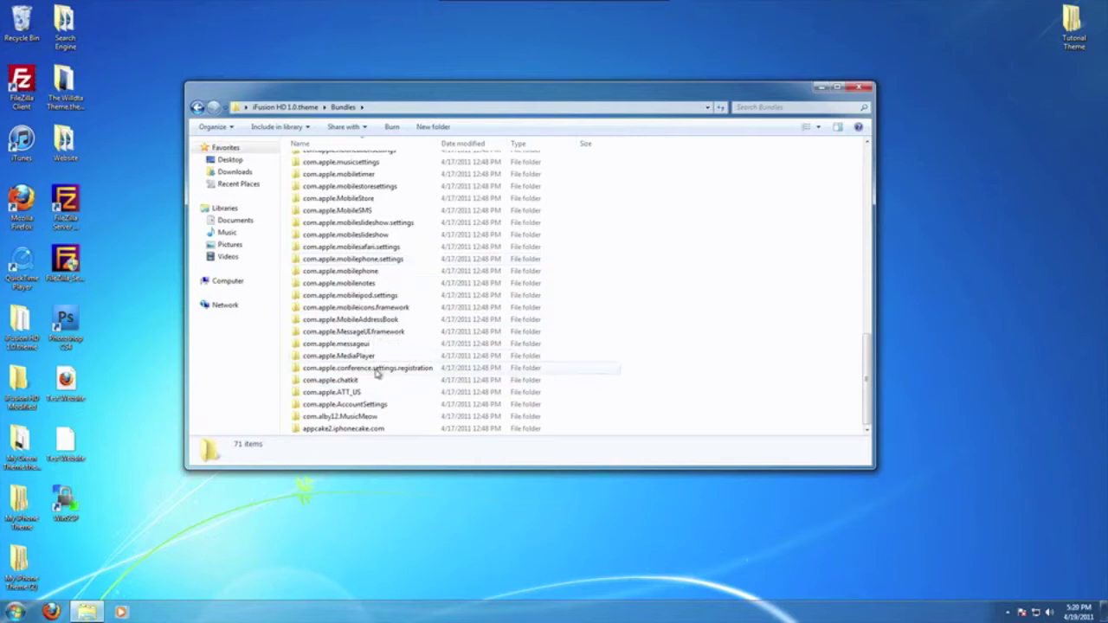
left_click(771, 106)
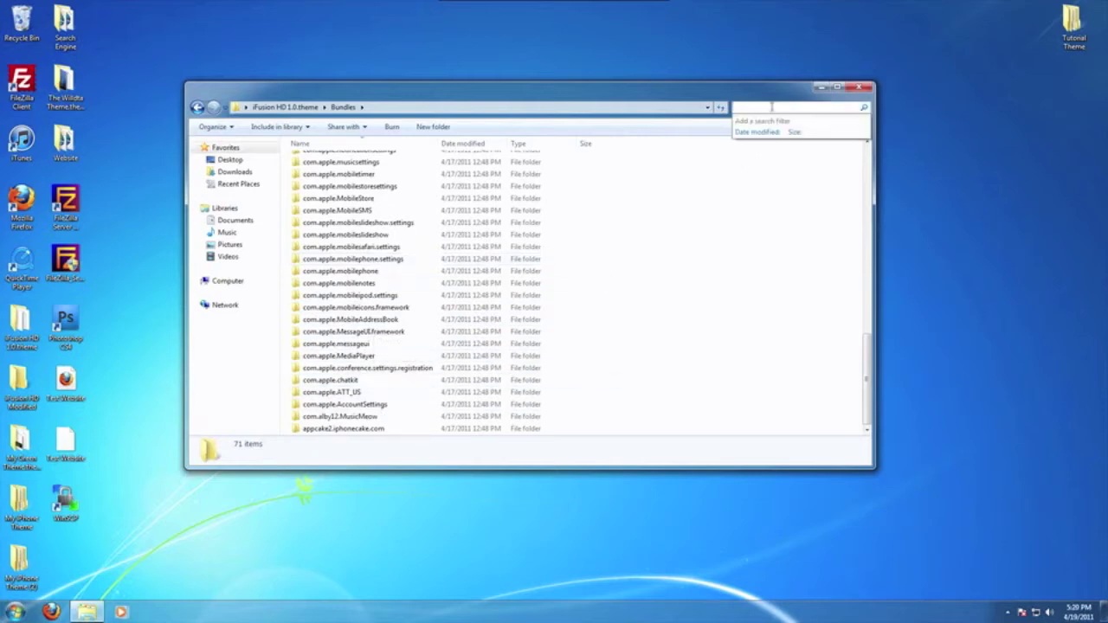
type("com.apple.")
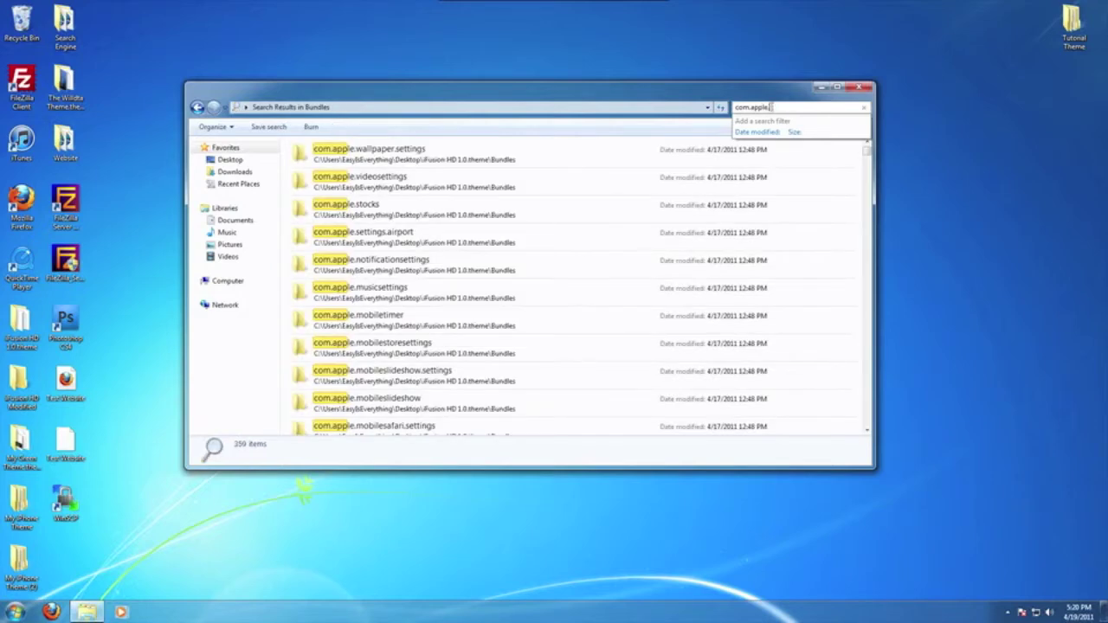
type("Tele")
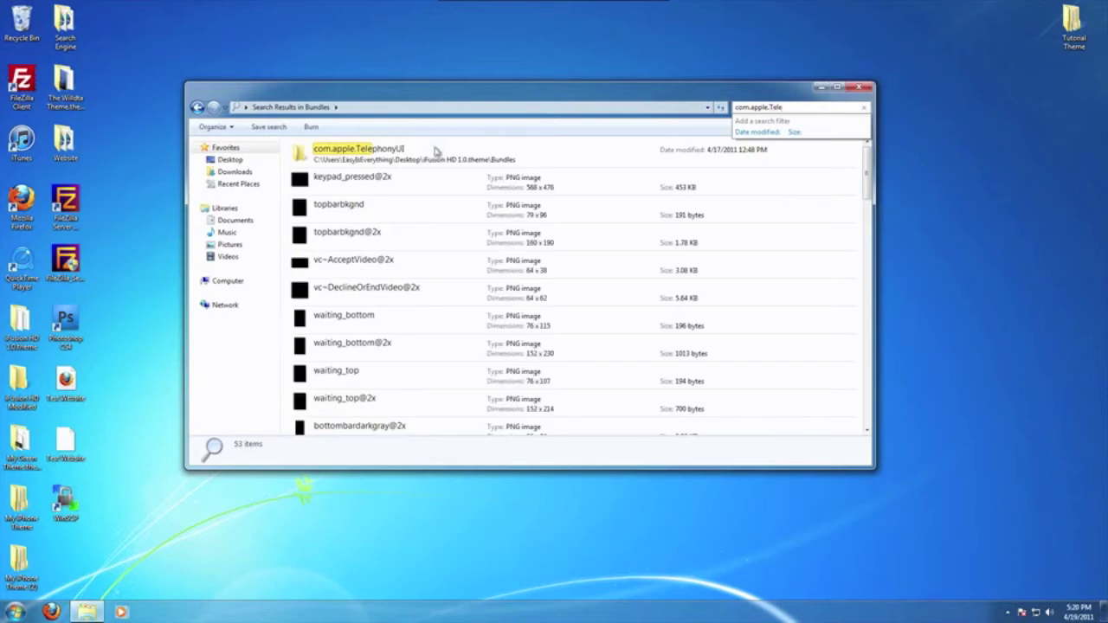
left_click(435, 153)
double_click(434, 154)
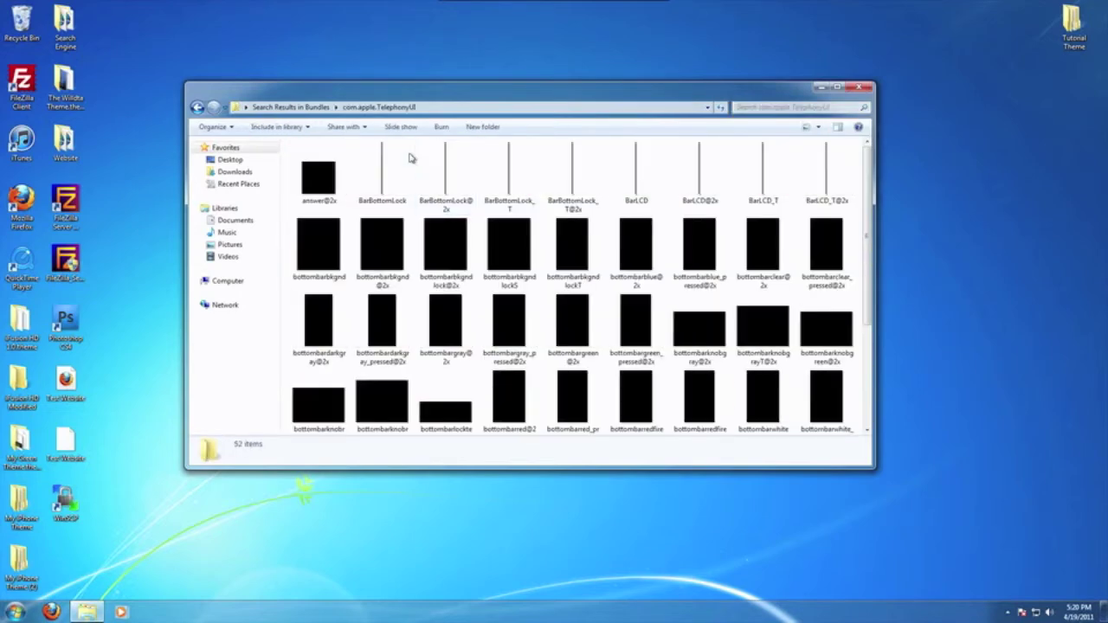
scroll(635, 242, "down", 2)
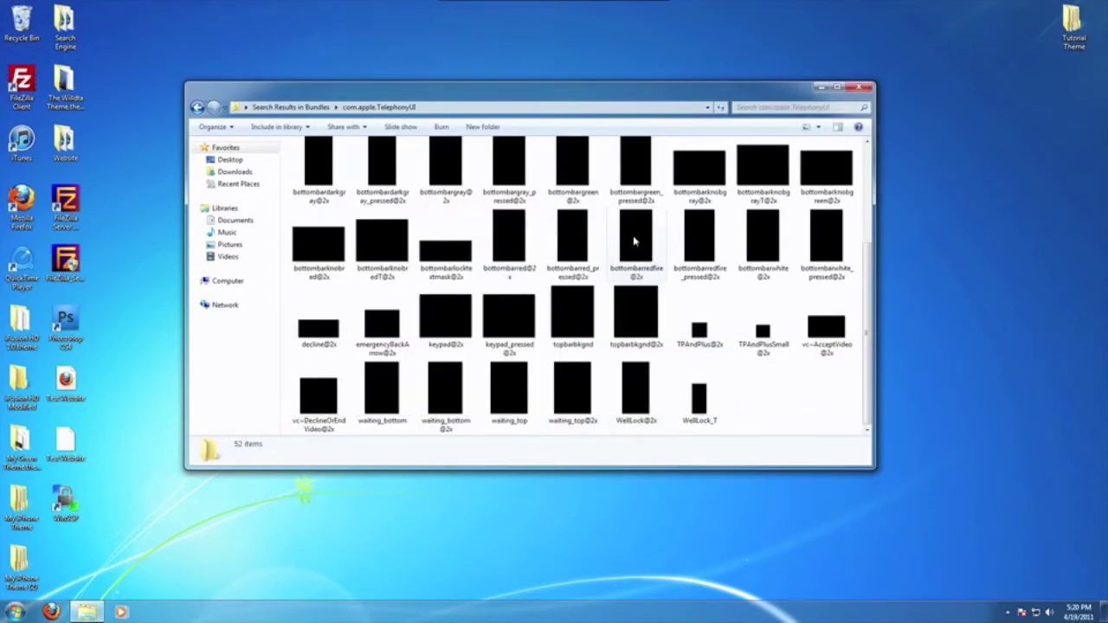
scroll(634, 241, "up", 2)
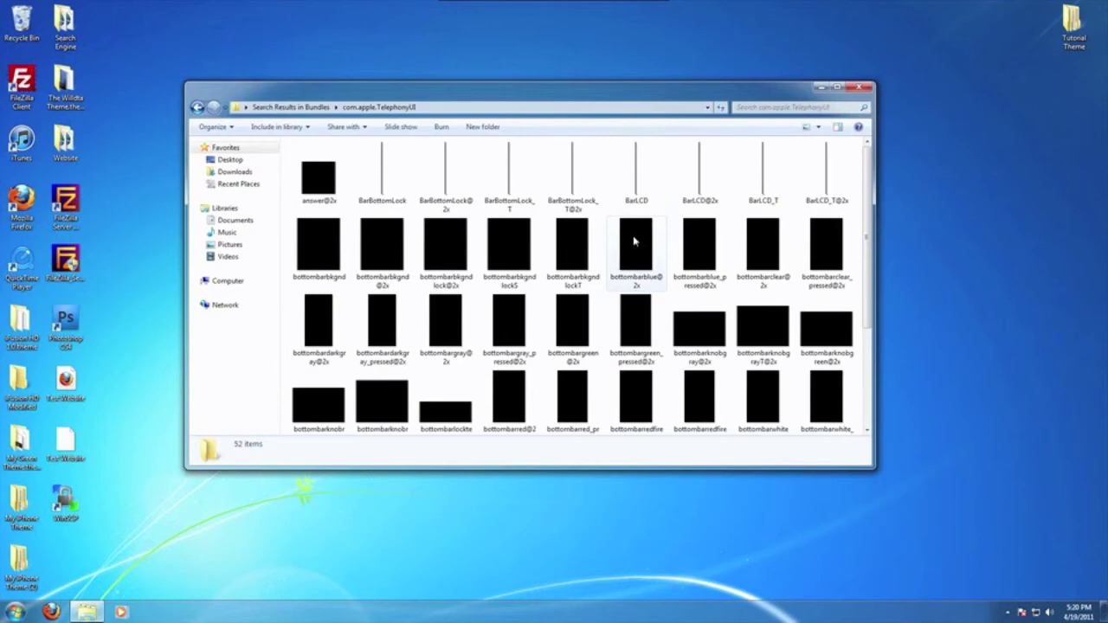
left_click(197, 107)
left_click(198, 107)
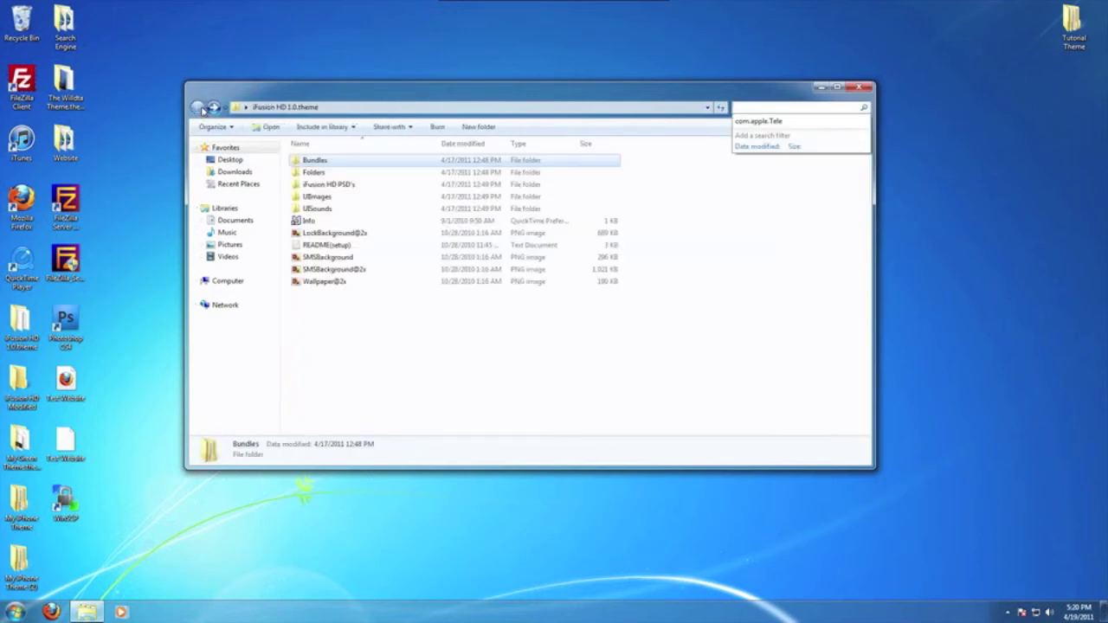
double_click(353, 173)
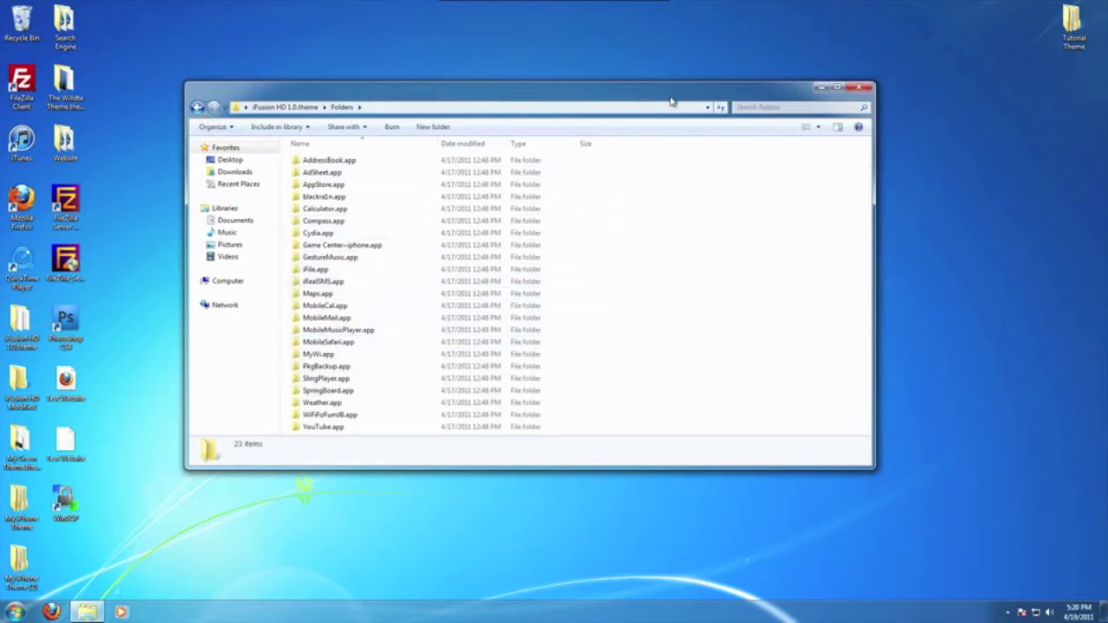
left_click(869, 87)
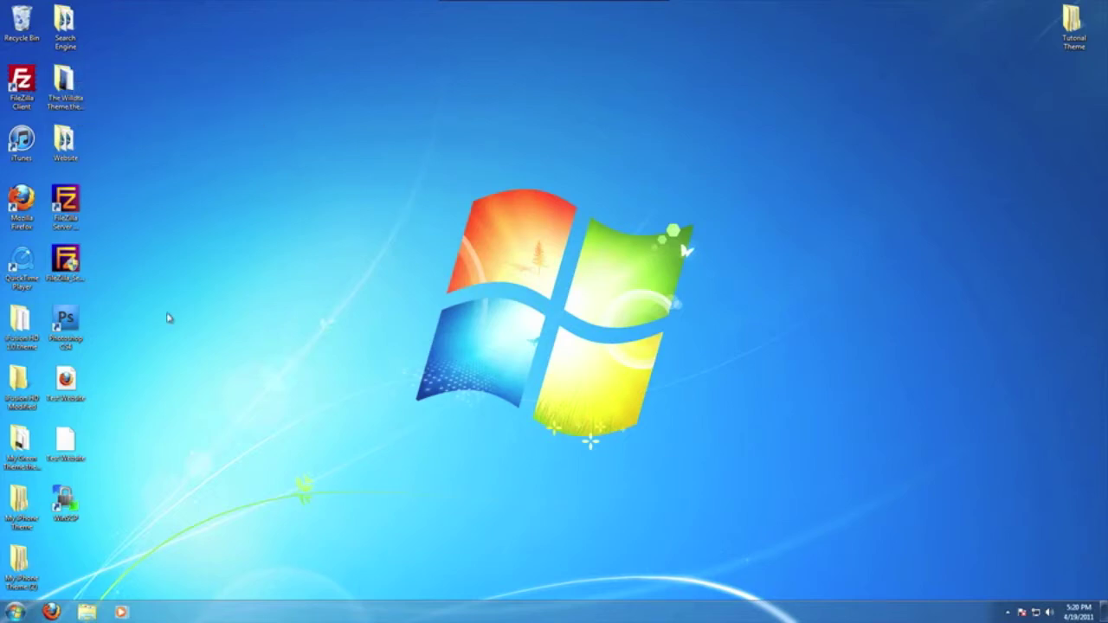
double_click(21, 440)
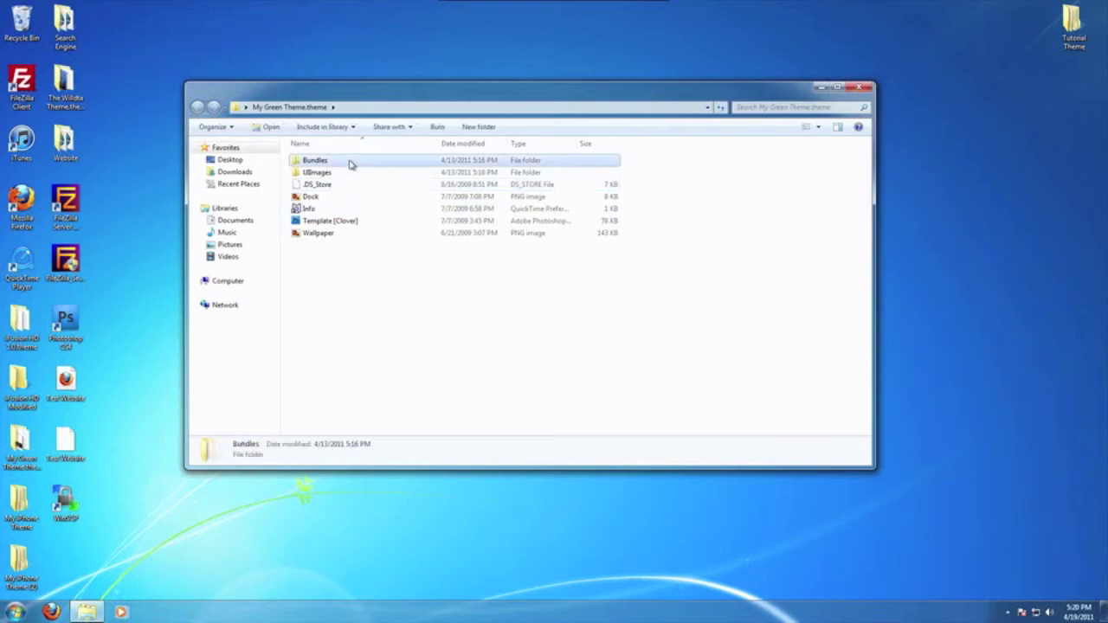
double_click(351, 162)
scroll(379, 303, "down", 6)
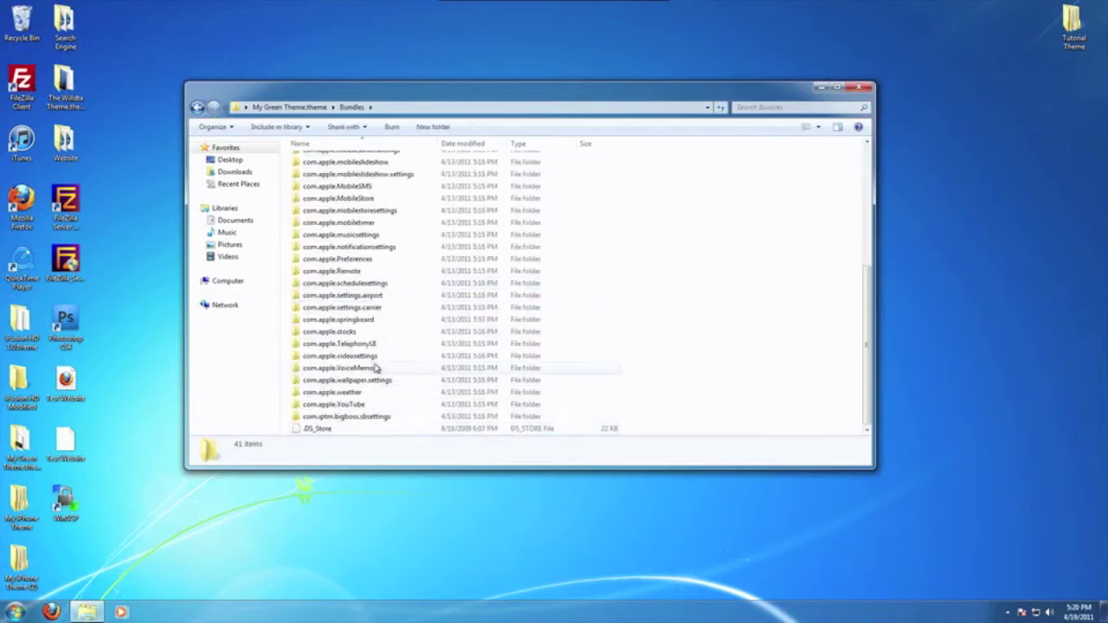
left_click(371, 344)
double_click(371, 344)
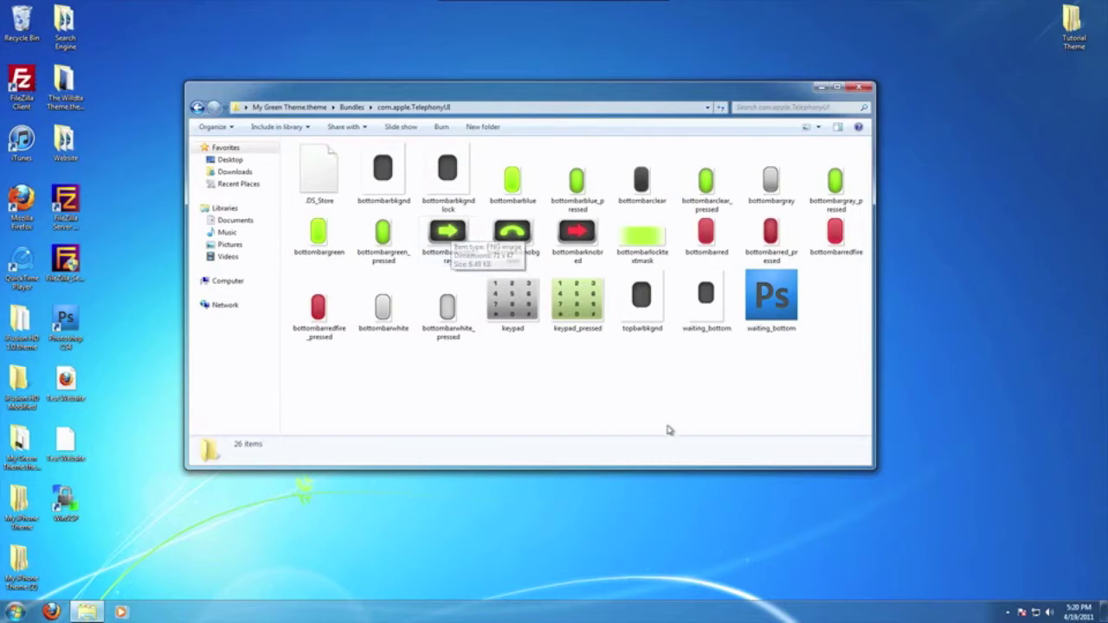
left_click(859, 87)
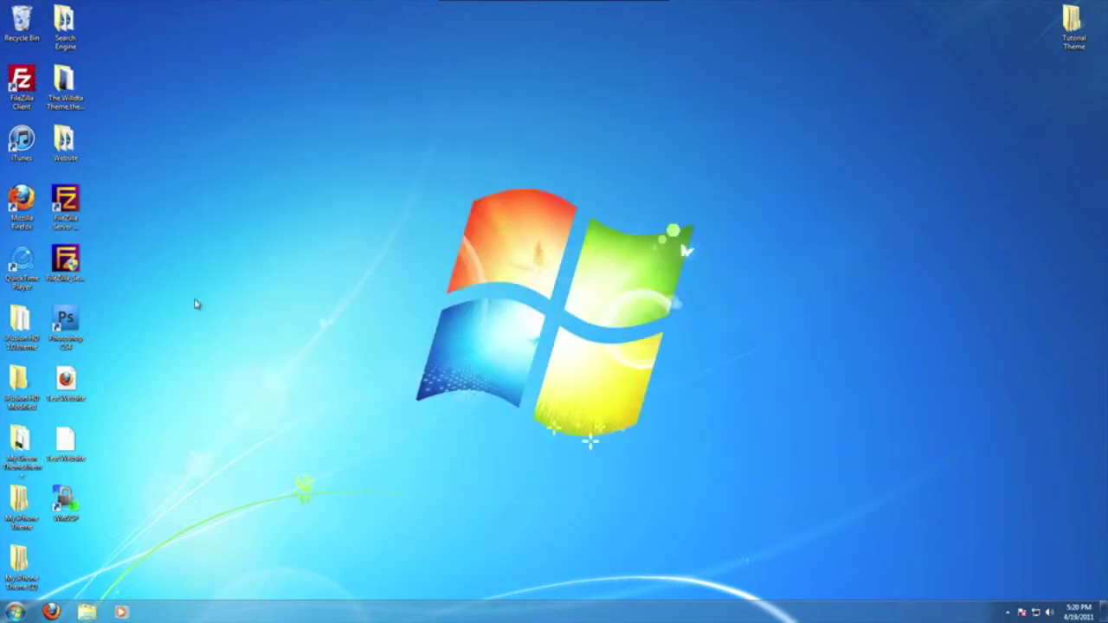
- Launch Photoshop CS4 from its desktop shortcut and bring up the File menu
double_click(66, 325)
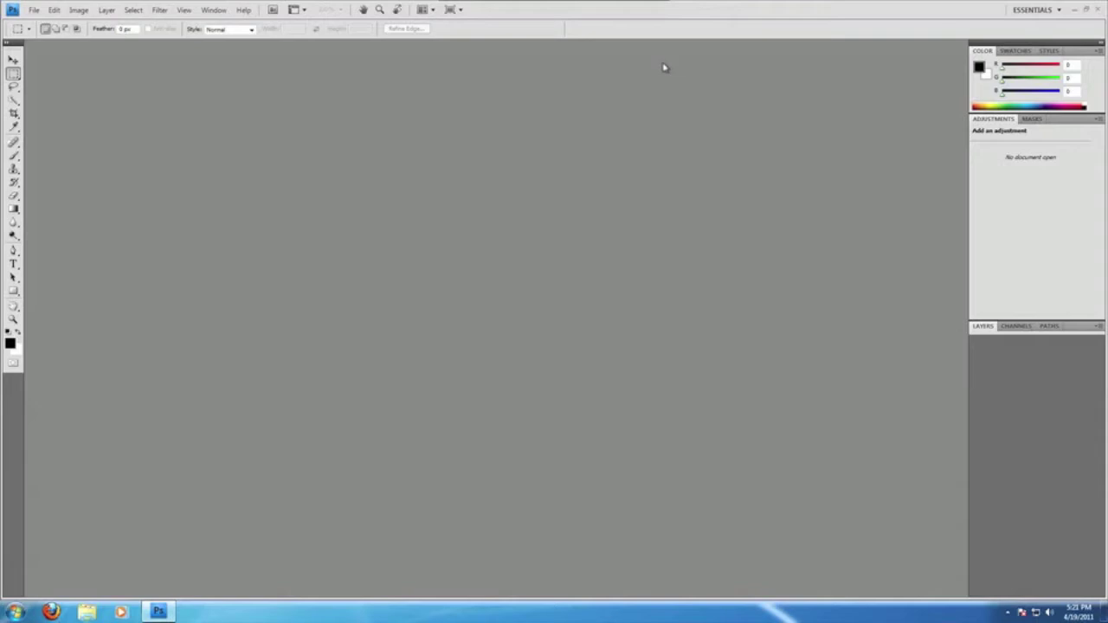
key("ctrl+Right")
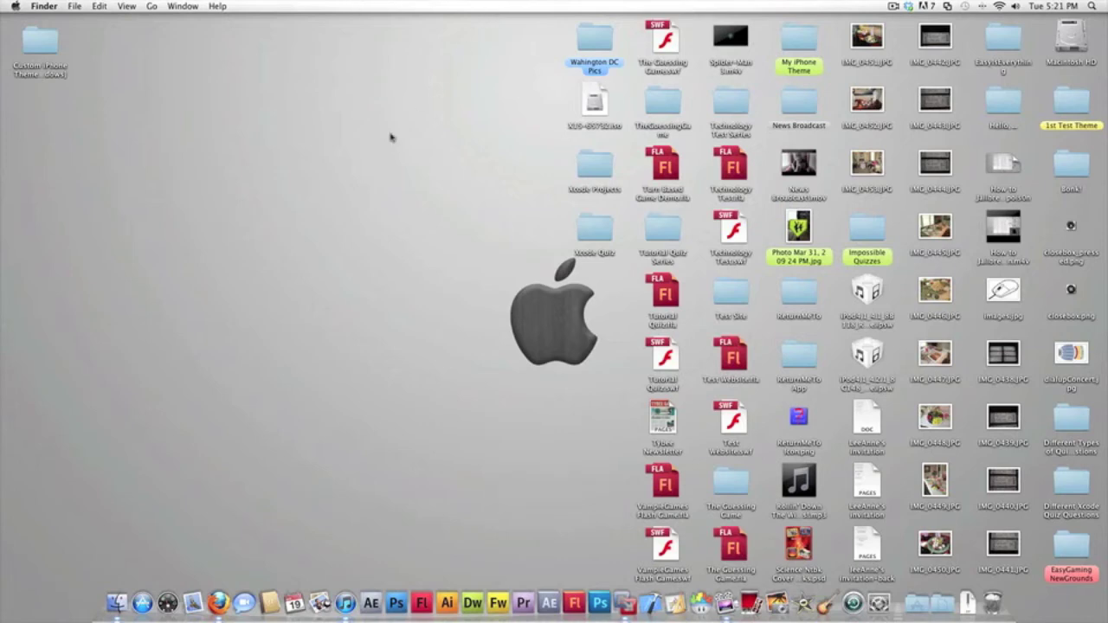
key("ctrl+Left")
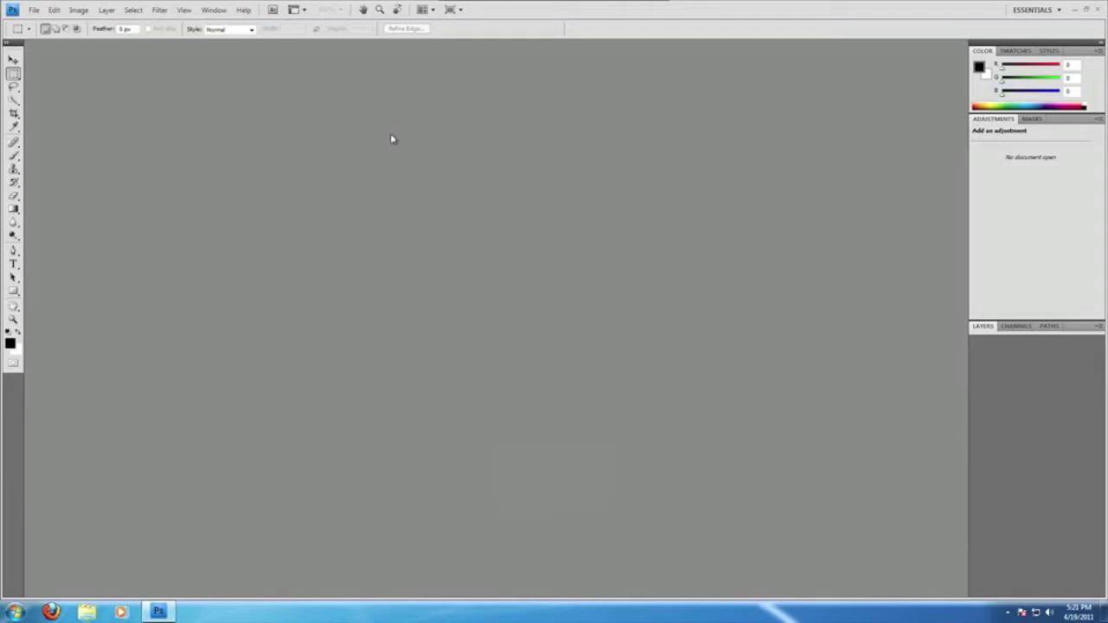
left_click(34, 10)
- Start a new document and enter width 70 and height 47
left_click(38, 24)
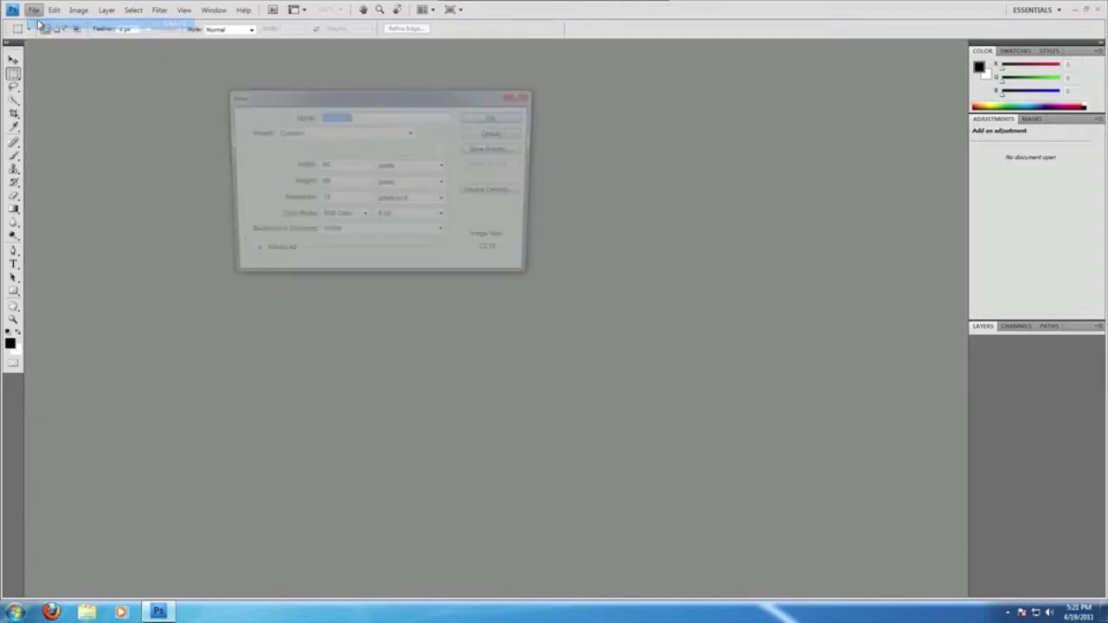
left_click_drag(450, 93, 611, 171)
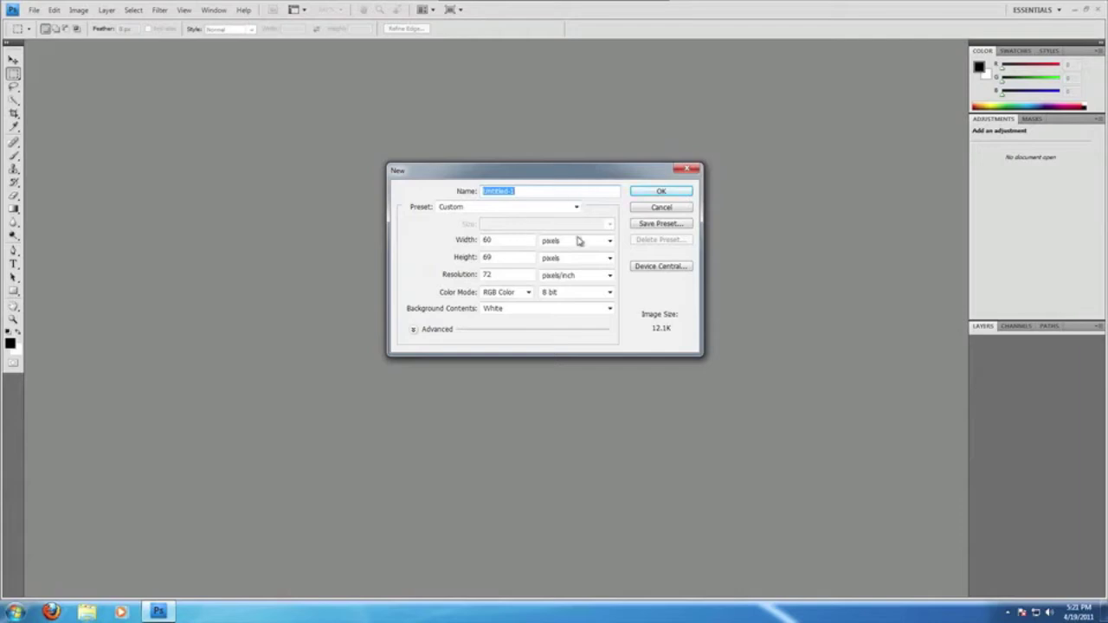
double_click(519, 242)
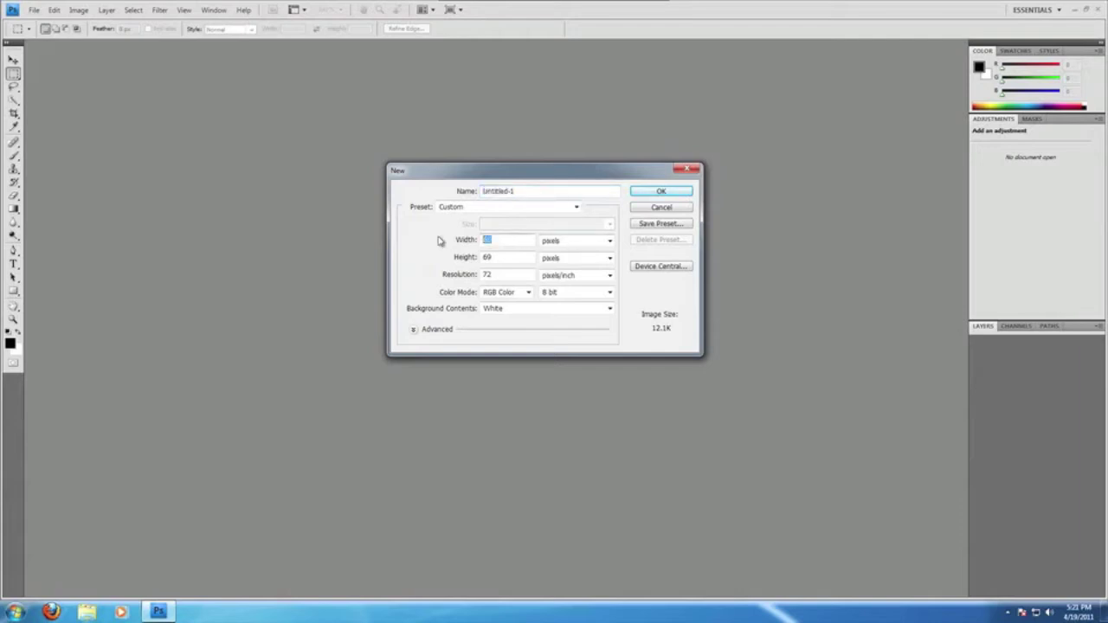
type("70")
key("Tab")
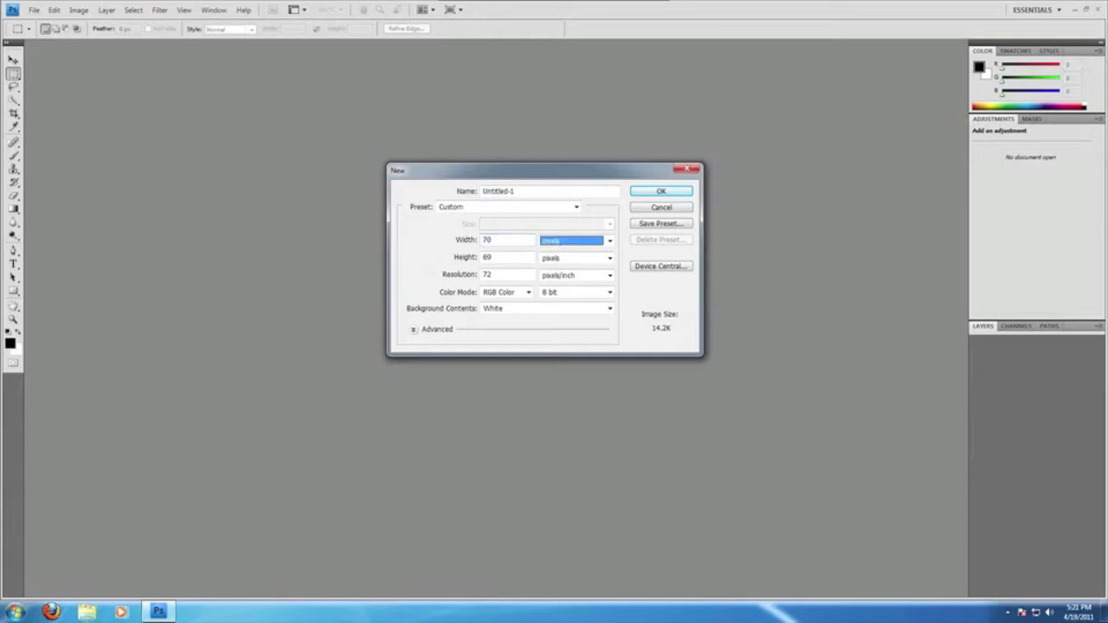
double_click(490, 258)
type("47")
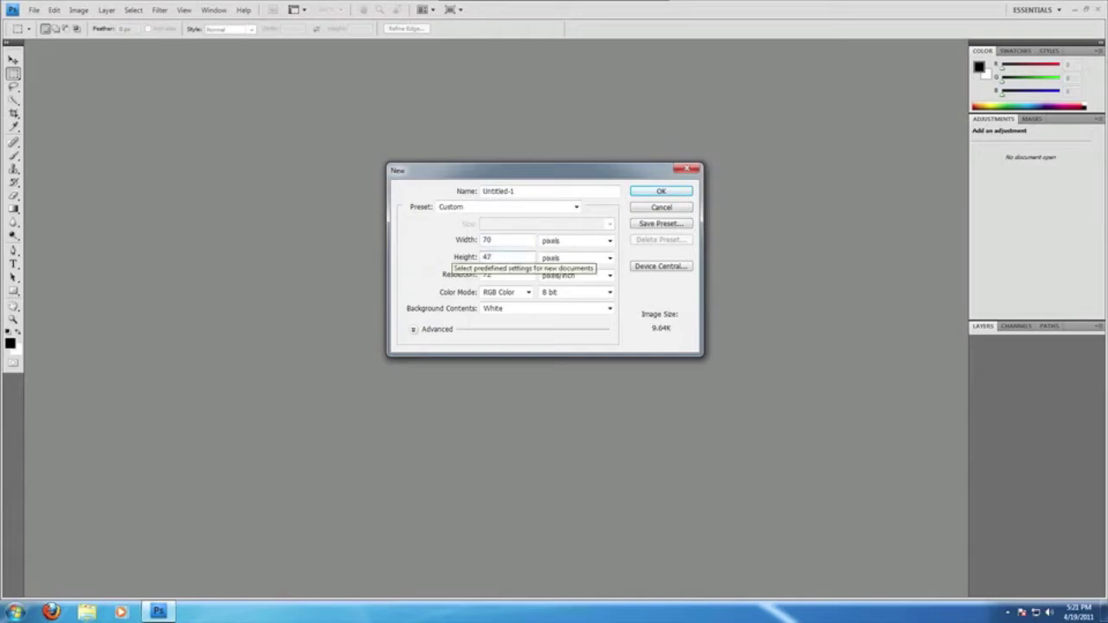
- Set the width units to pixels, height 47, and a Transparent background
left_click(599, 241)
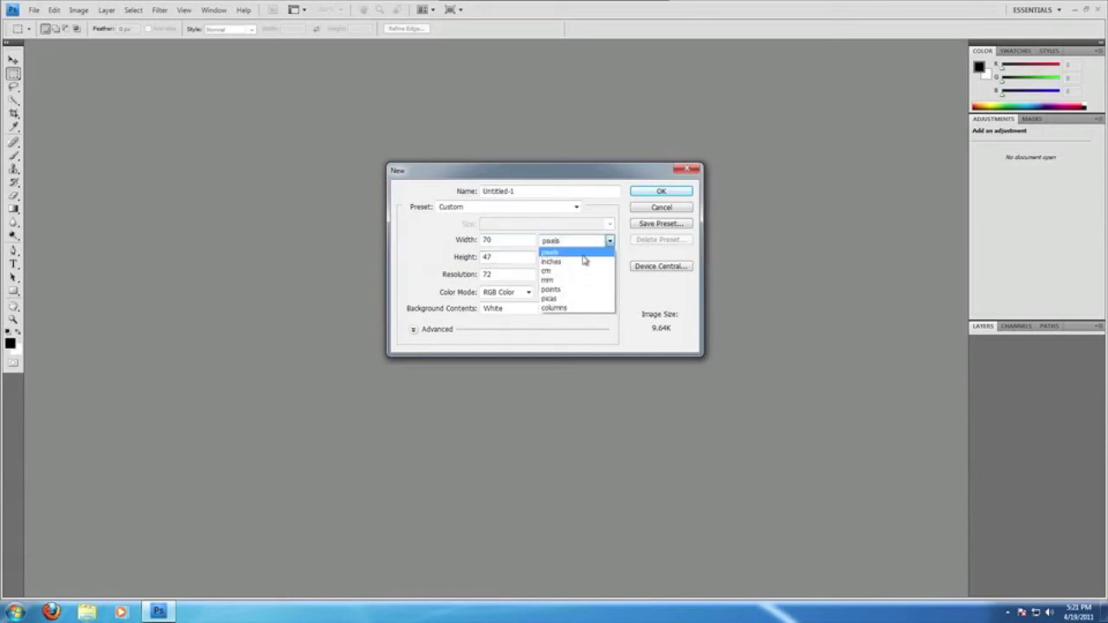
left_click(583, 259)
left_click(571, 240)
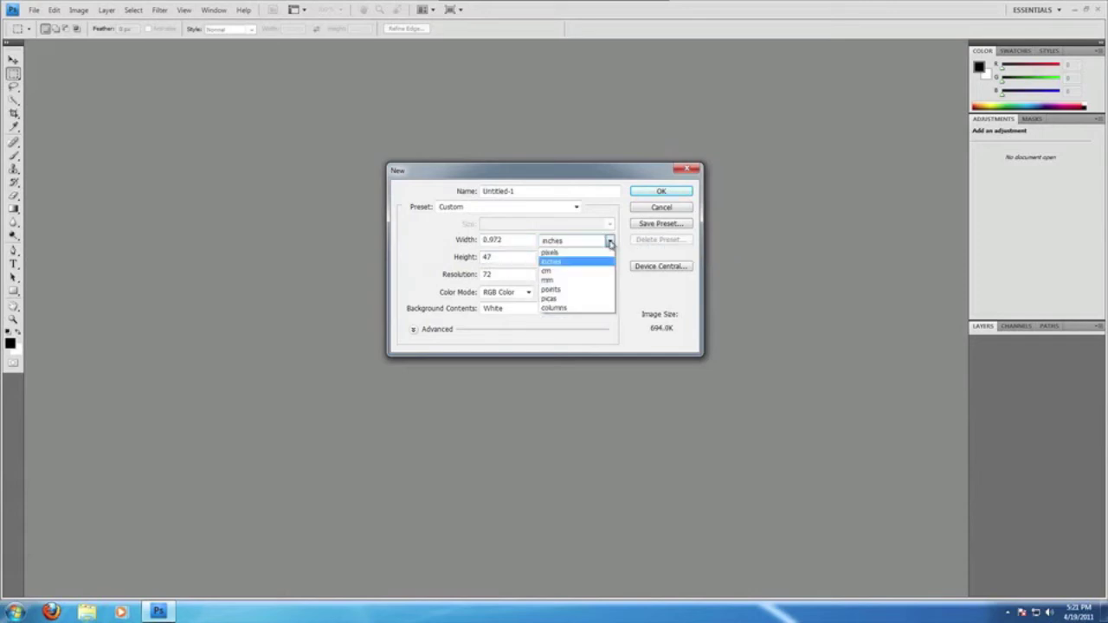
left_click(567, 251)
left_click_drag(520, 256, 407, 250)
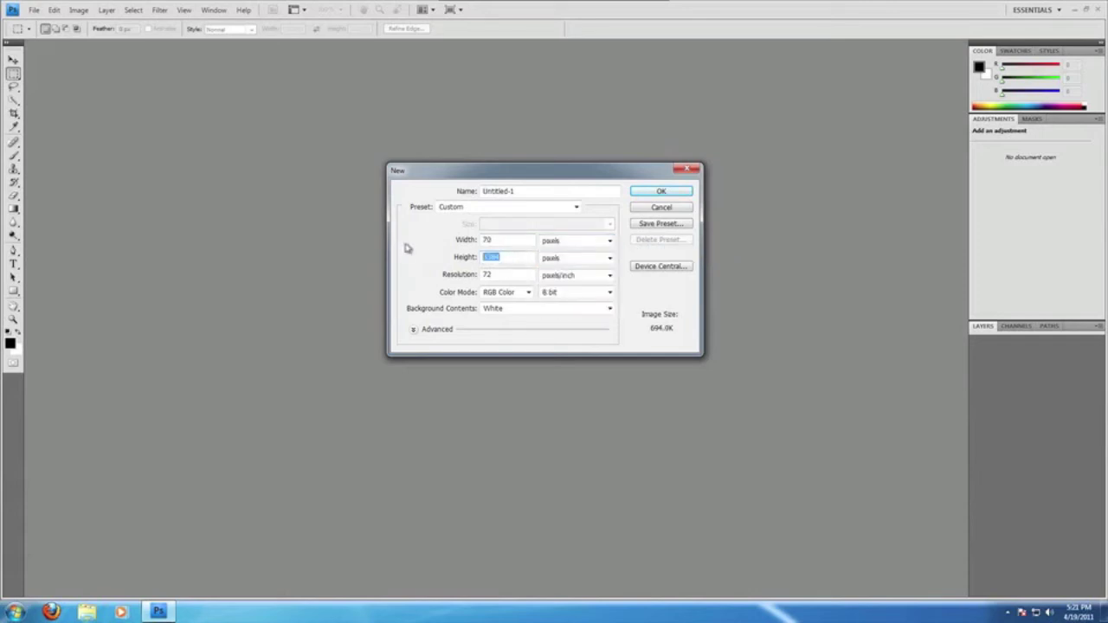
type("47")
left_click(610, 309)
left_click(564, 339)
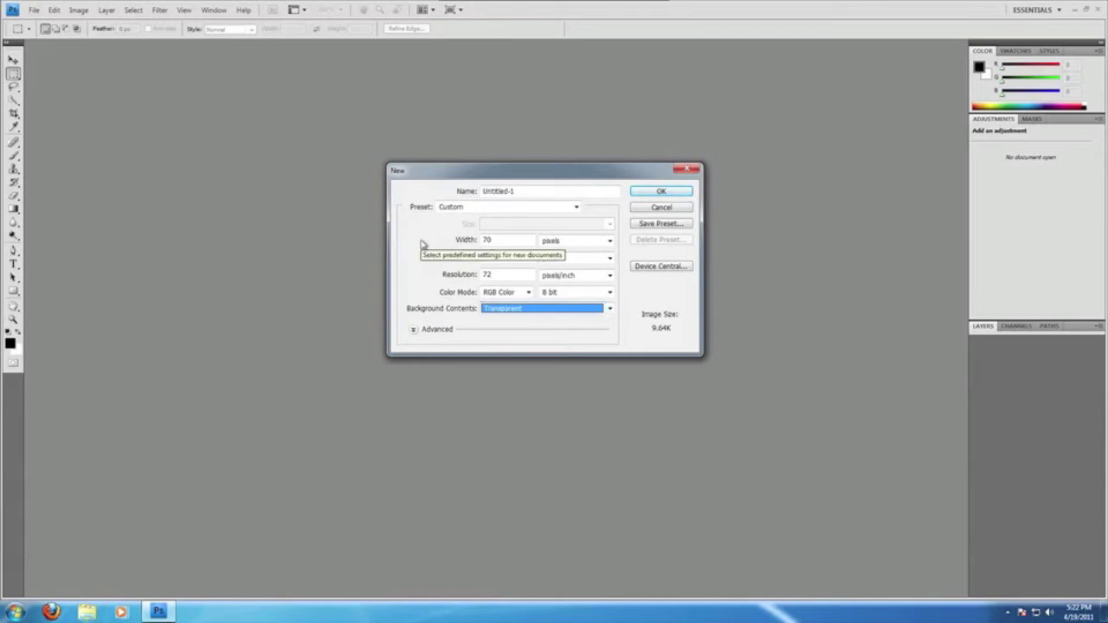
- Keep no colour management, square pixels and RGB Color, then create the document
left_click(415, 330)
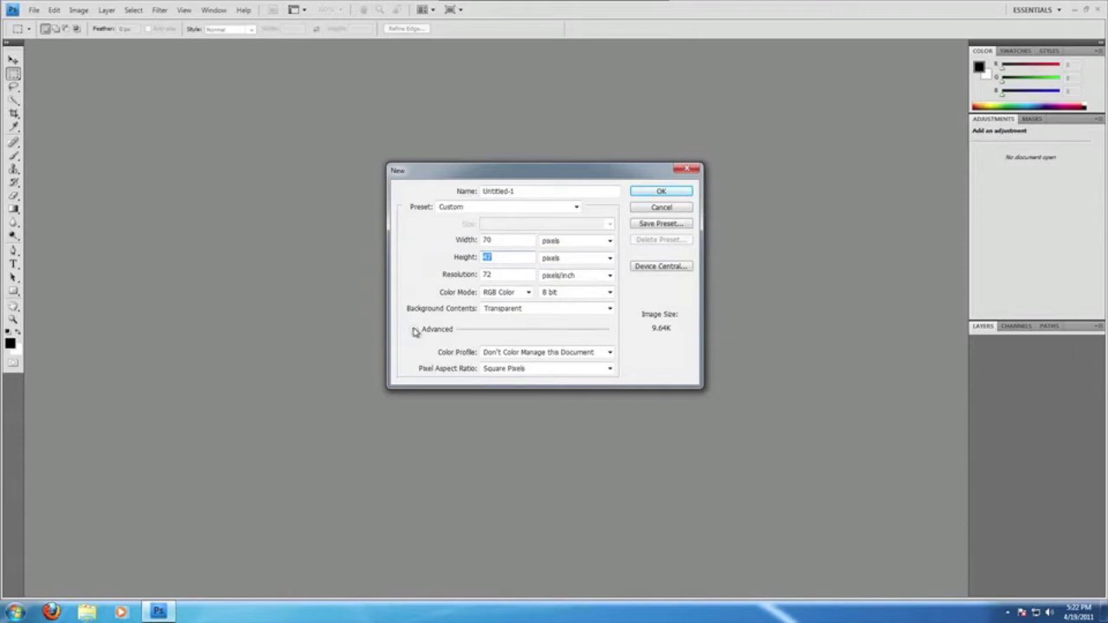
left_click(556, 353)
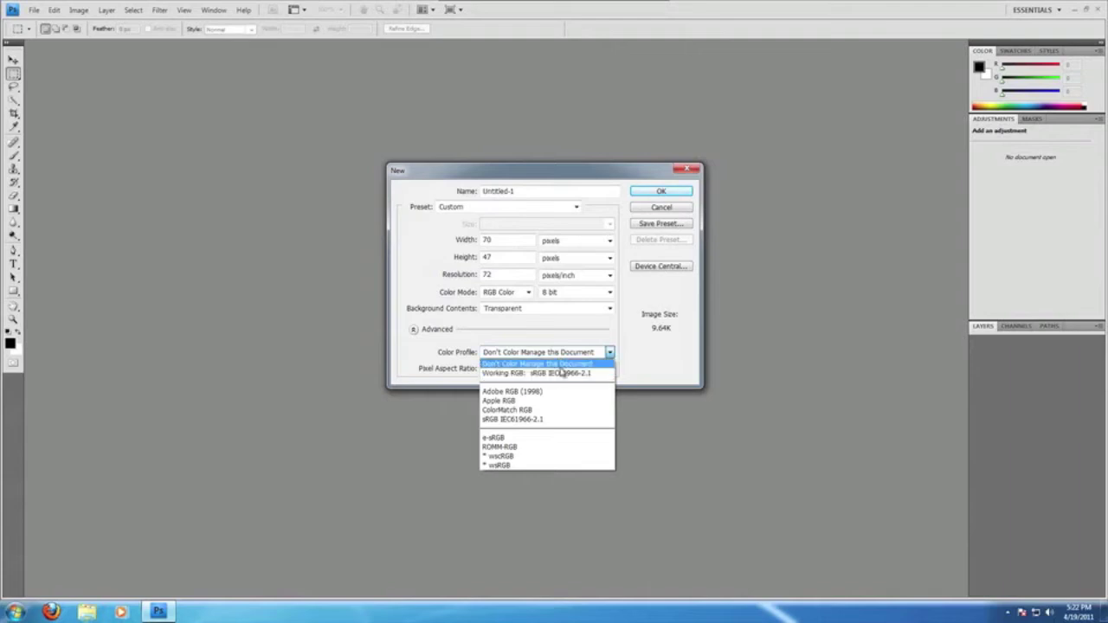
left_click(560, 367)
left_click(571, 370)
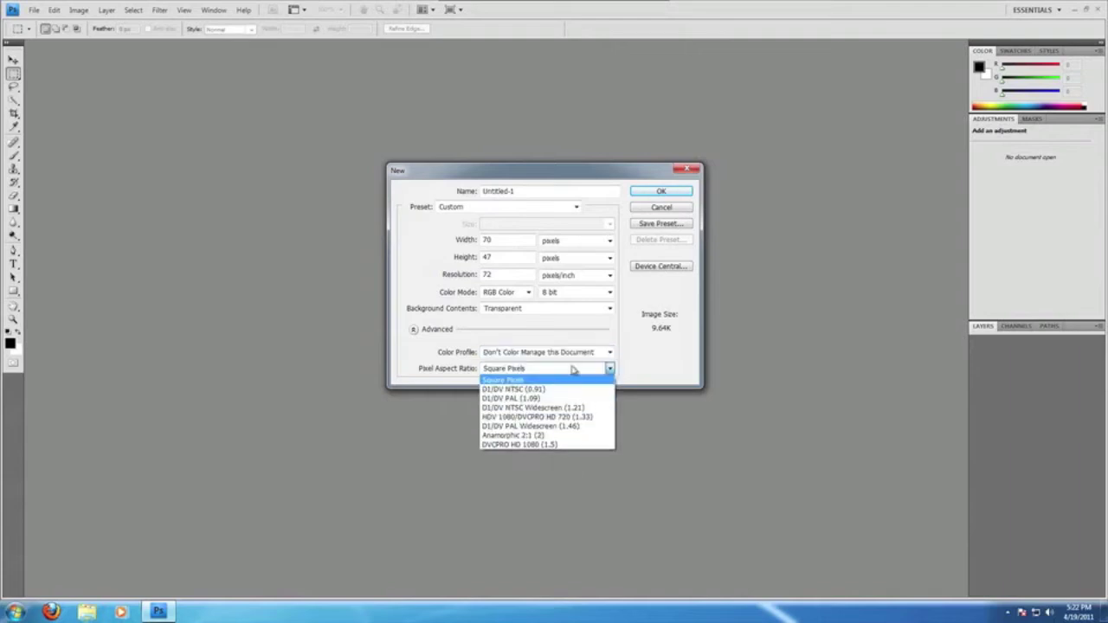
left_click(569, 383)
left_click(414, 331)
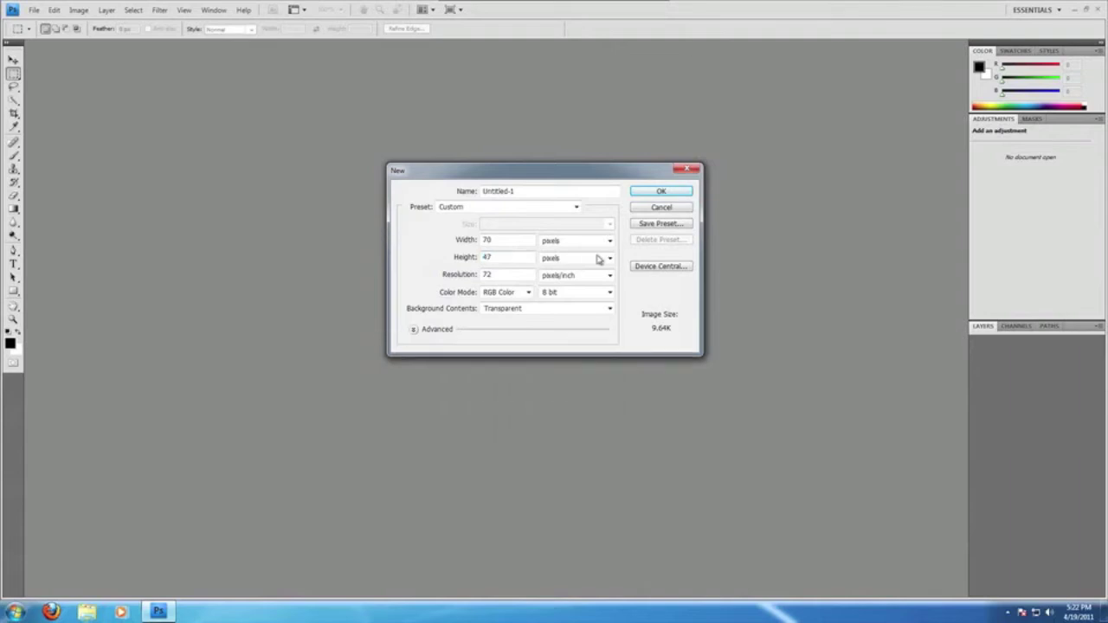
left_click(529, 295)
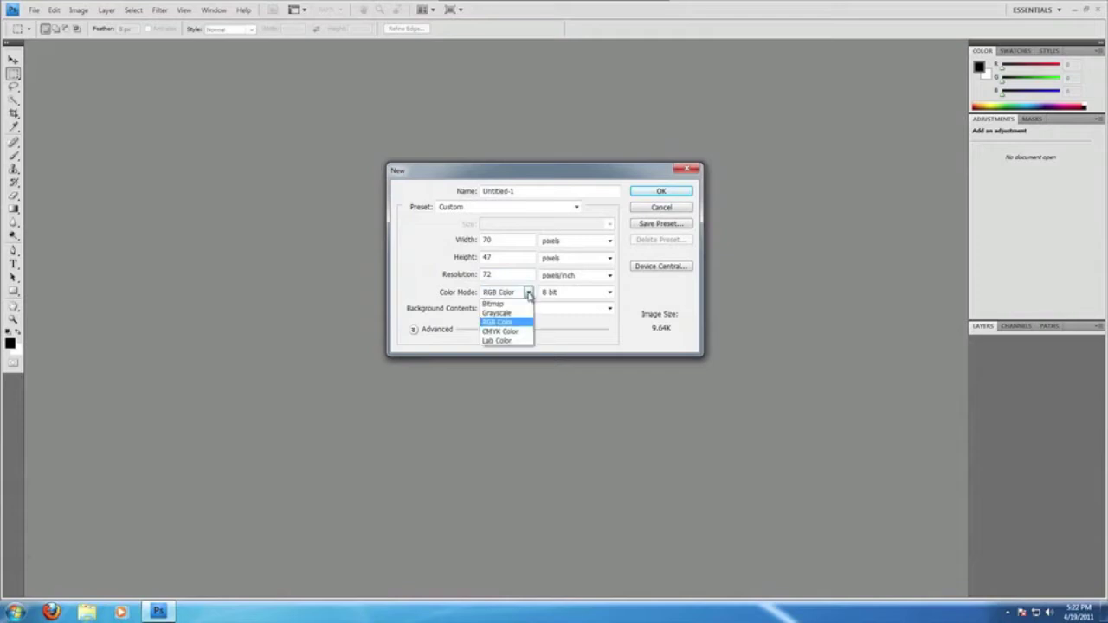
left_click(524, 322)
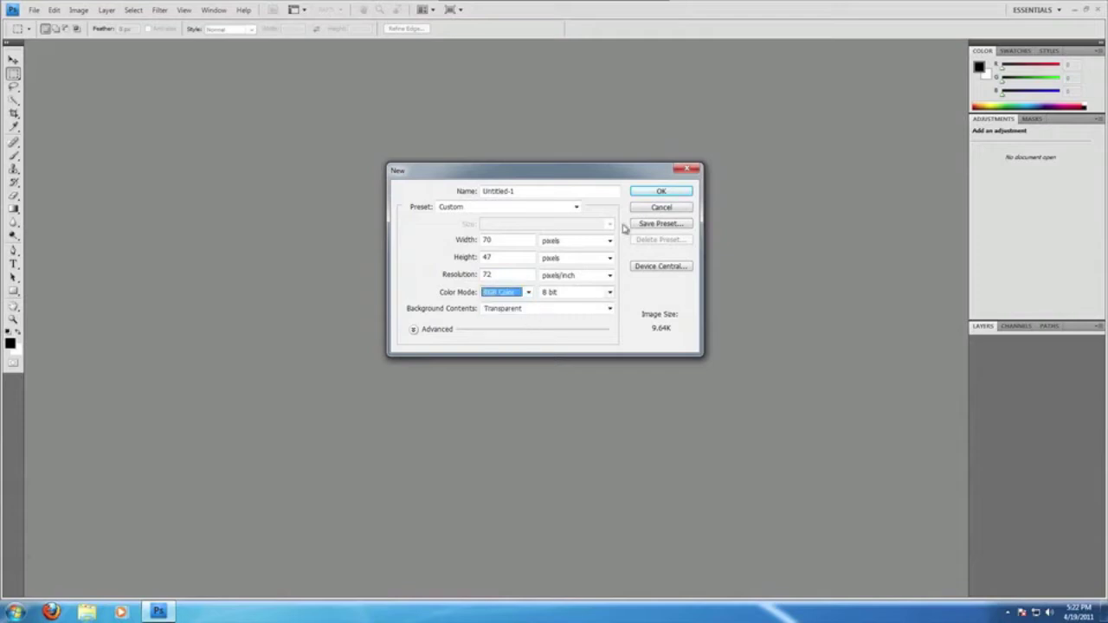
left_click(637, 192)
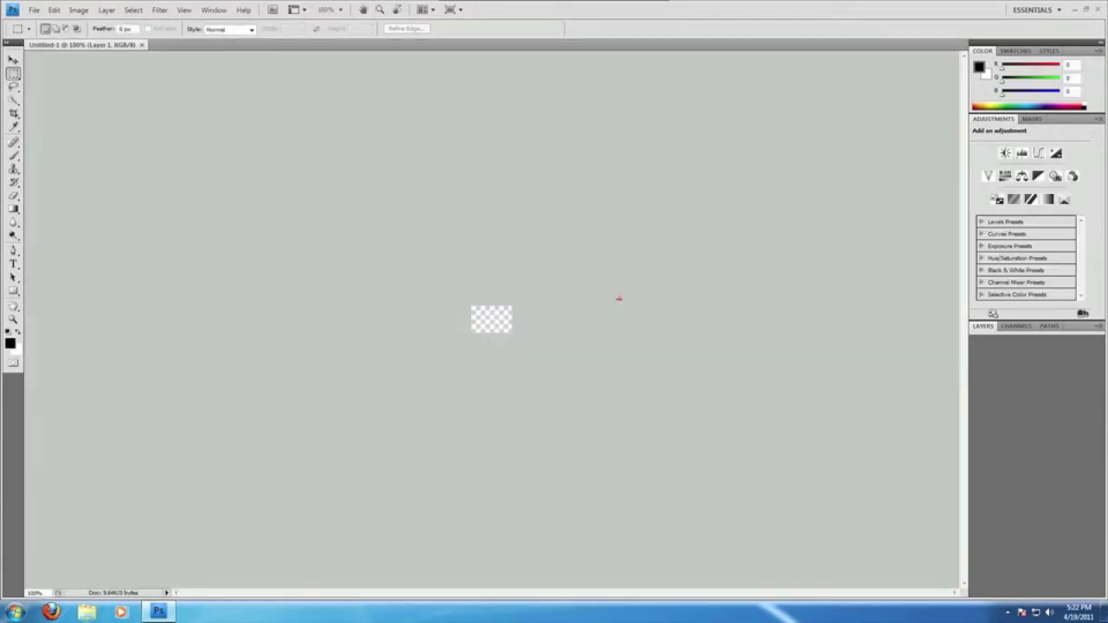
left_click_drag(82, 45, 346, 189)
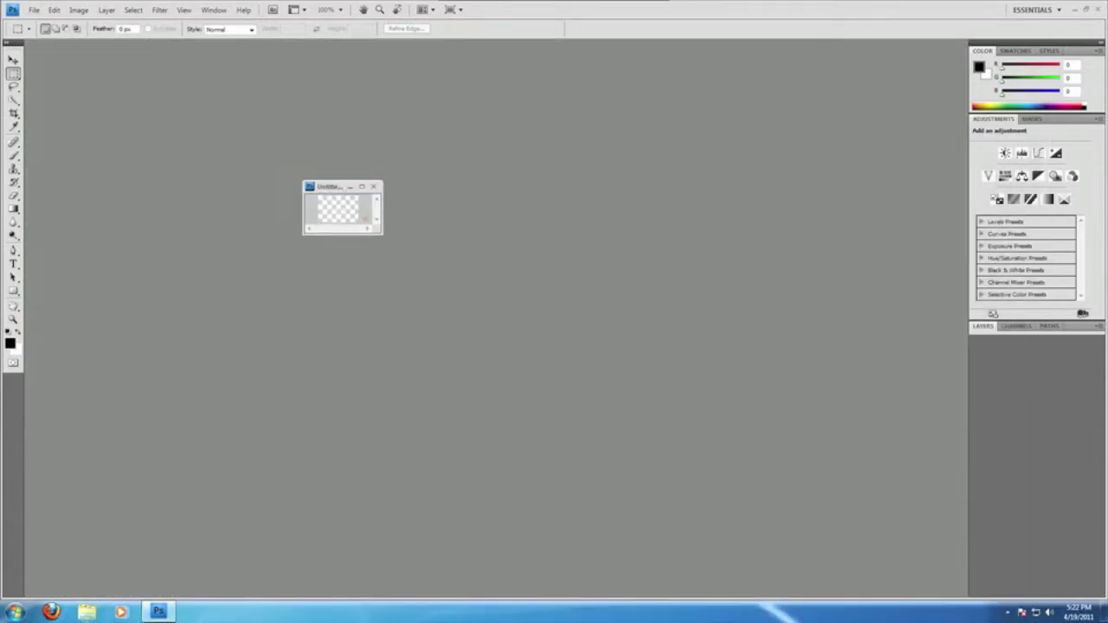
left_click_drag(381, 230, 637, 382)
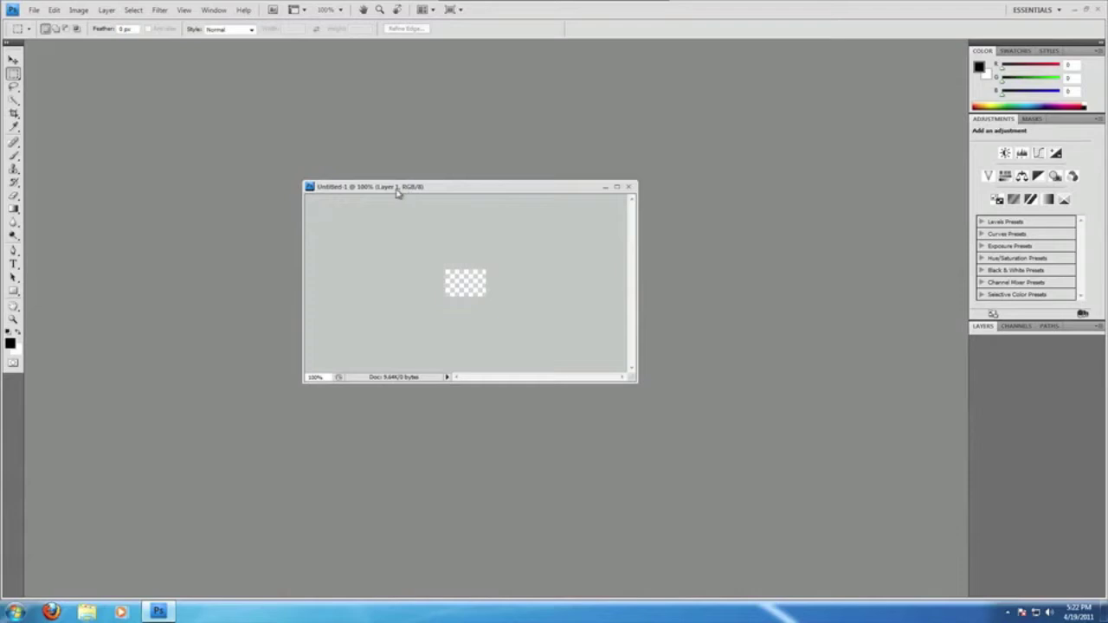
left_click_drag(397, 192, 161, 49)
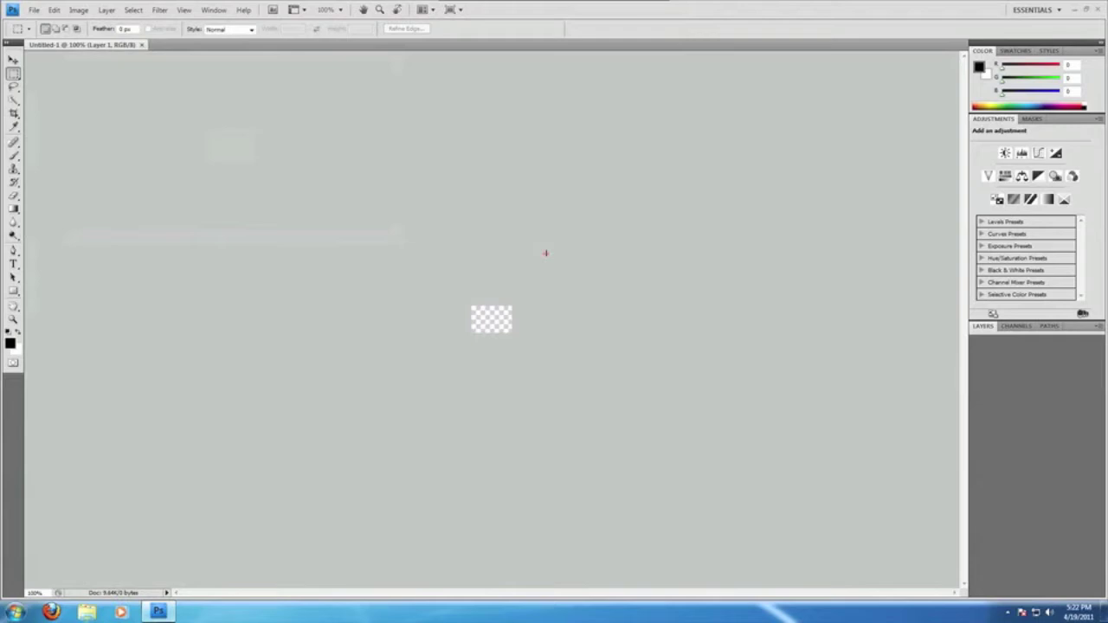
key("super+plus")
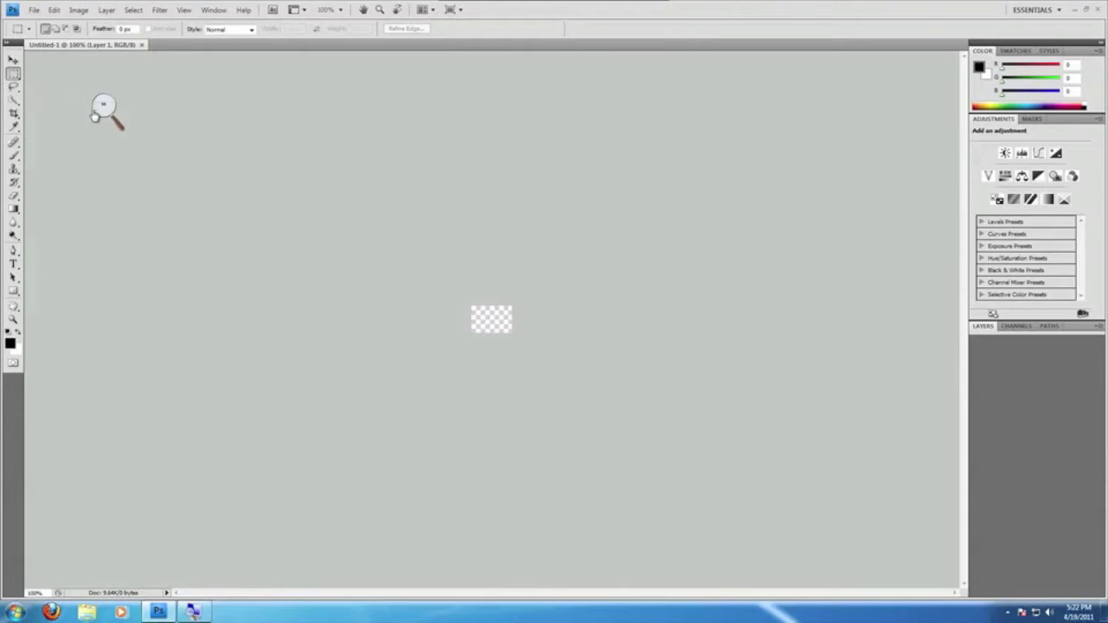
- Close the screen magnifier
left_click(14, 60)
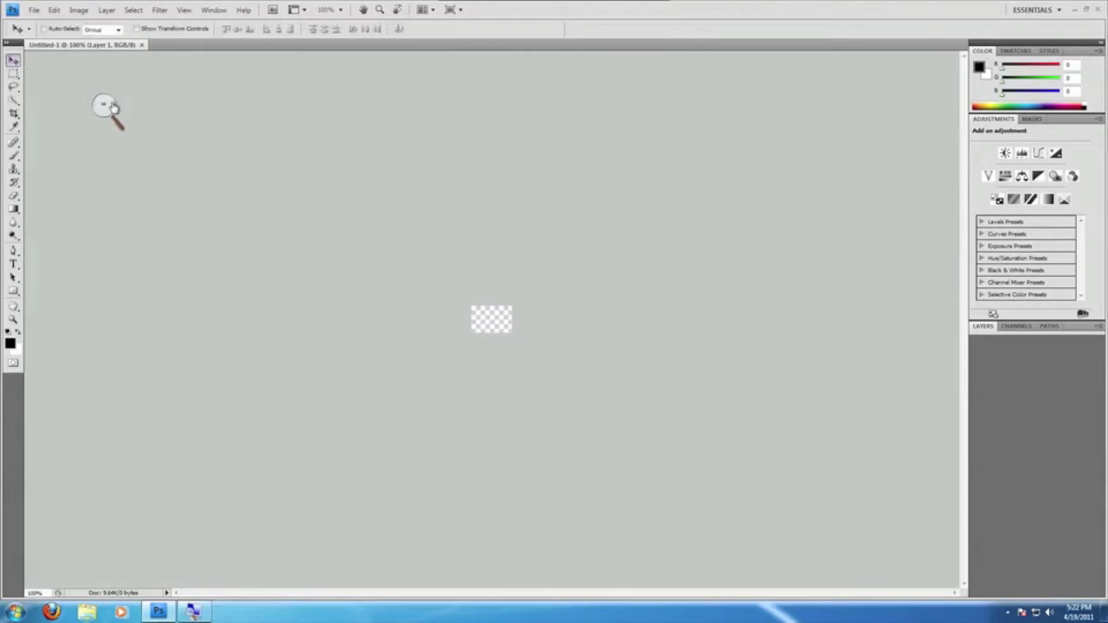
left_click(106, 108)
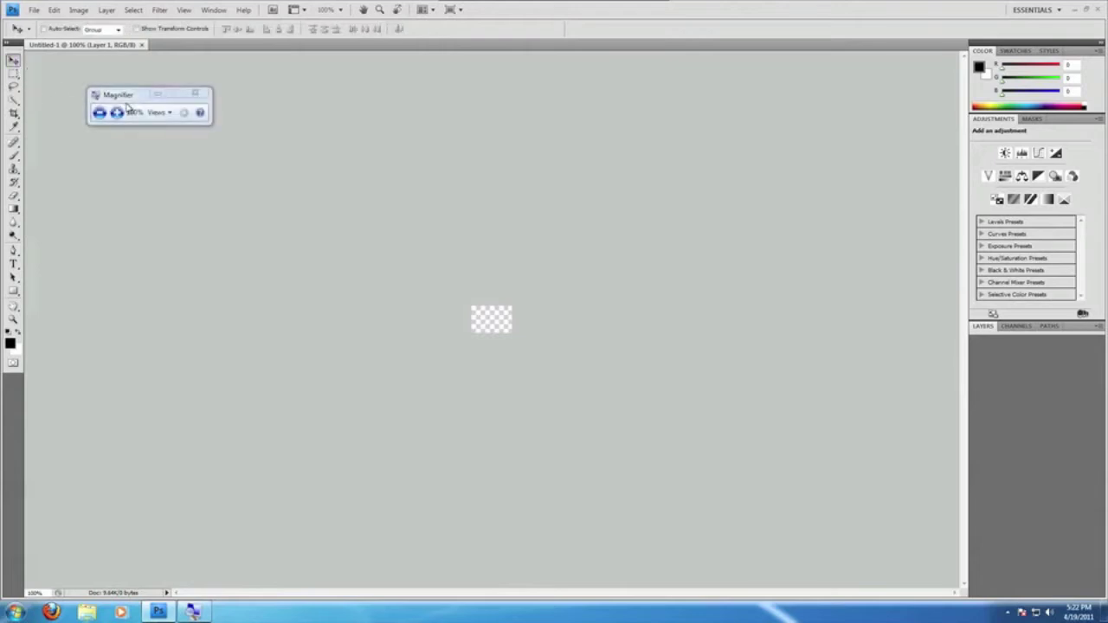
left_click(195, 93)
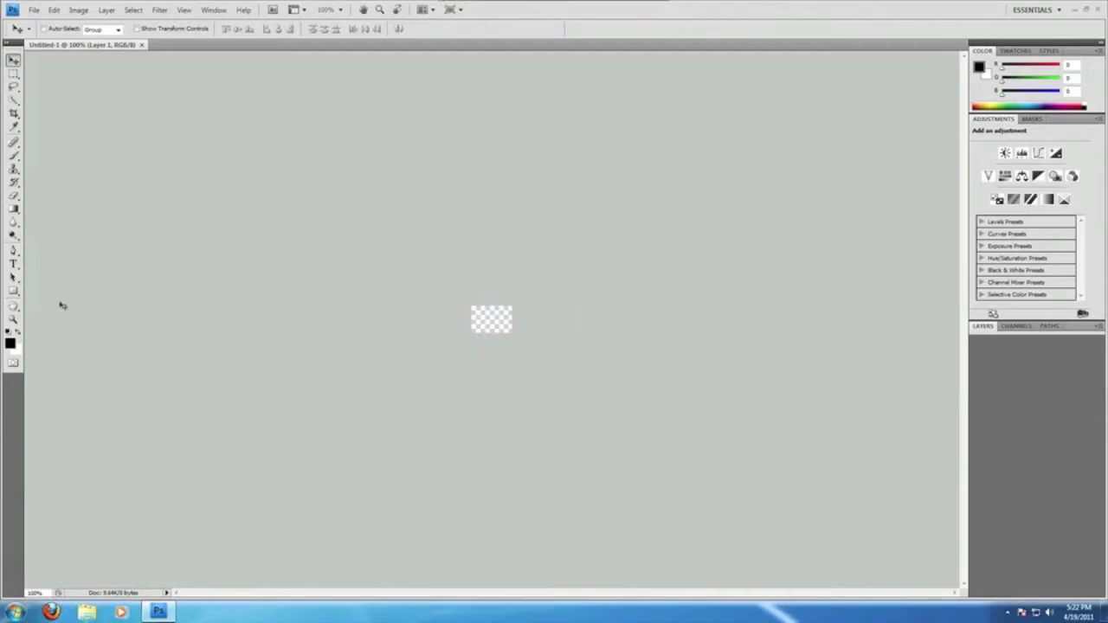
- Zoom in on the canvas, try Fill Screen and Fit Screen, then zoom out to 1600%
left_click(14, 320)
left_click_drag(420, 208, 522, 353)
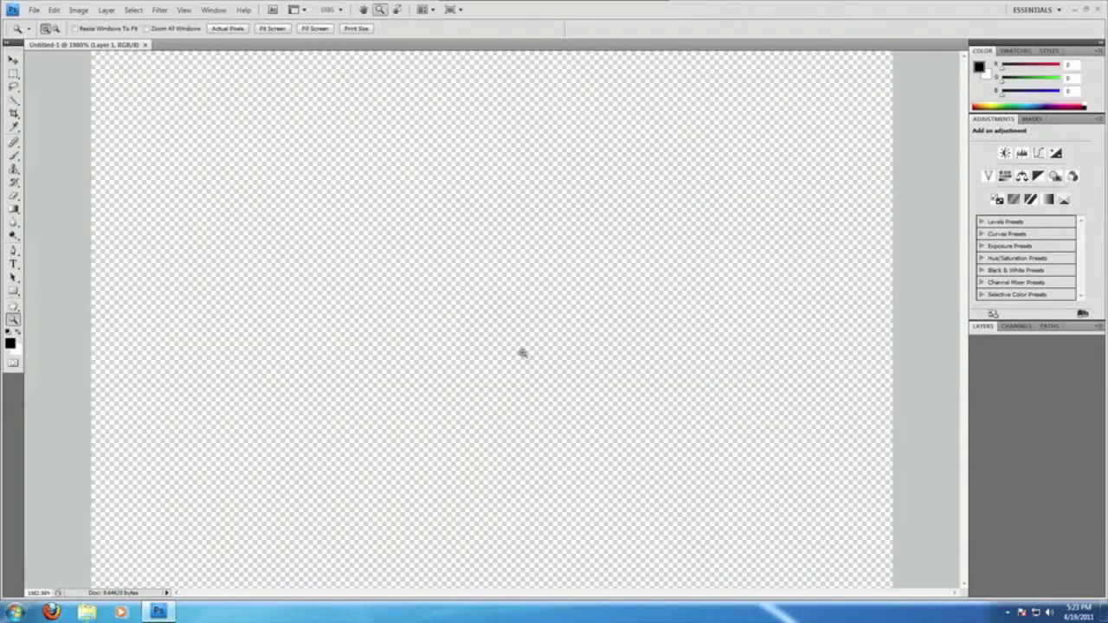
left_click(530, 374)
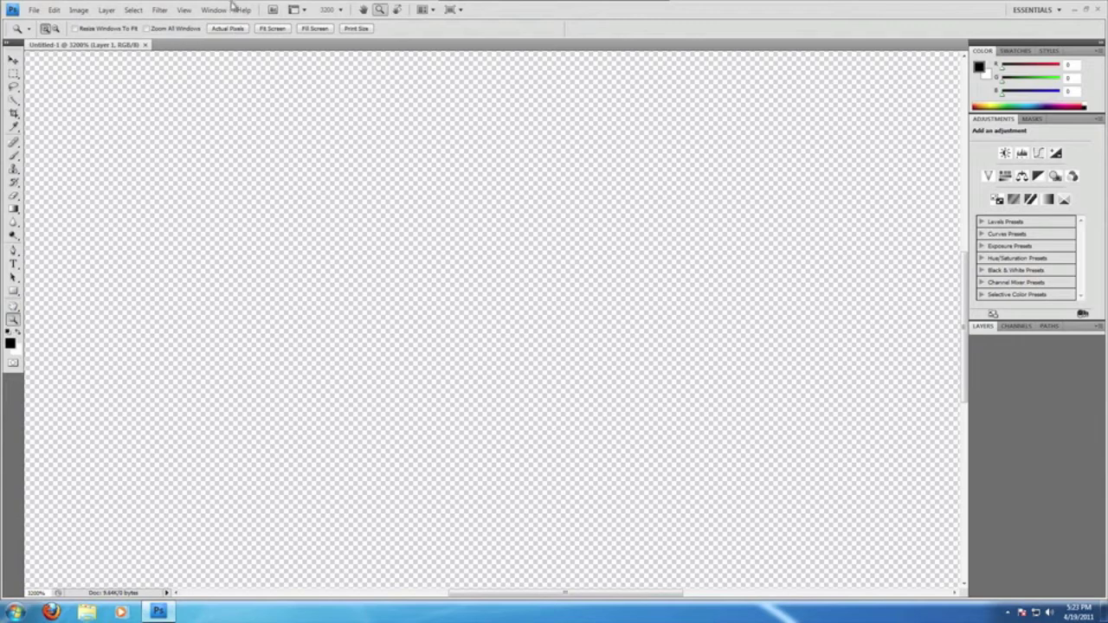
left_click(317, 30)
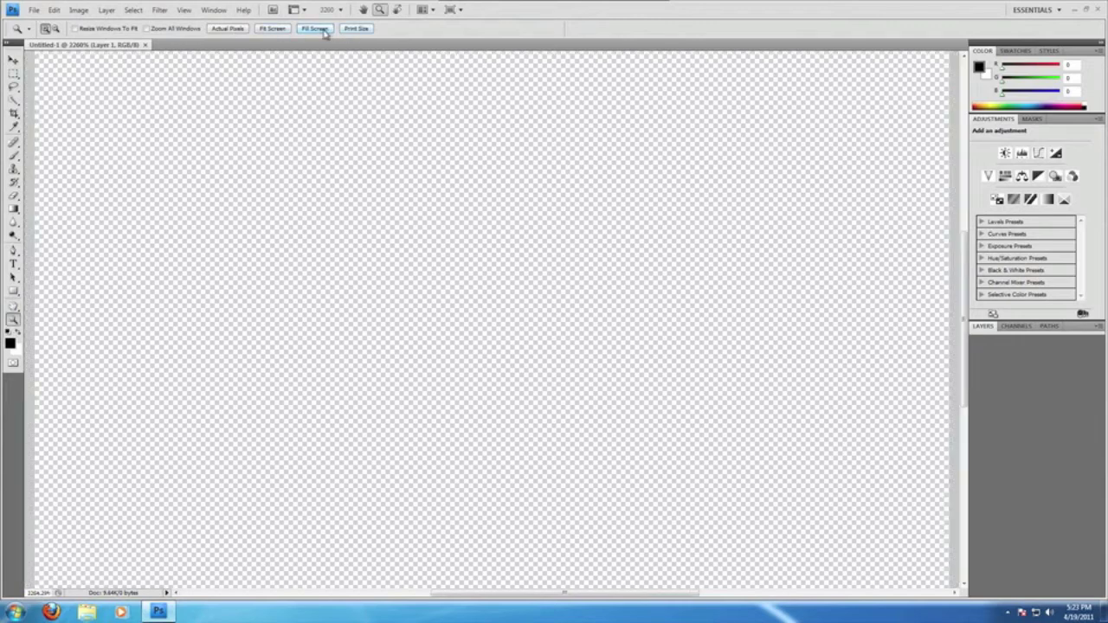
left_click(263, 32)
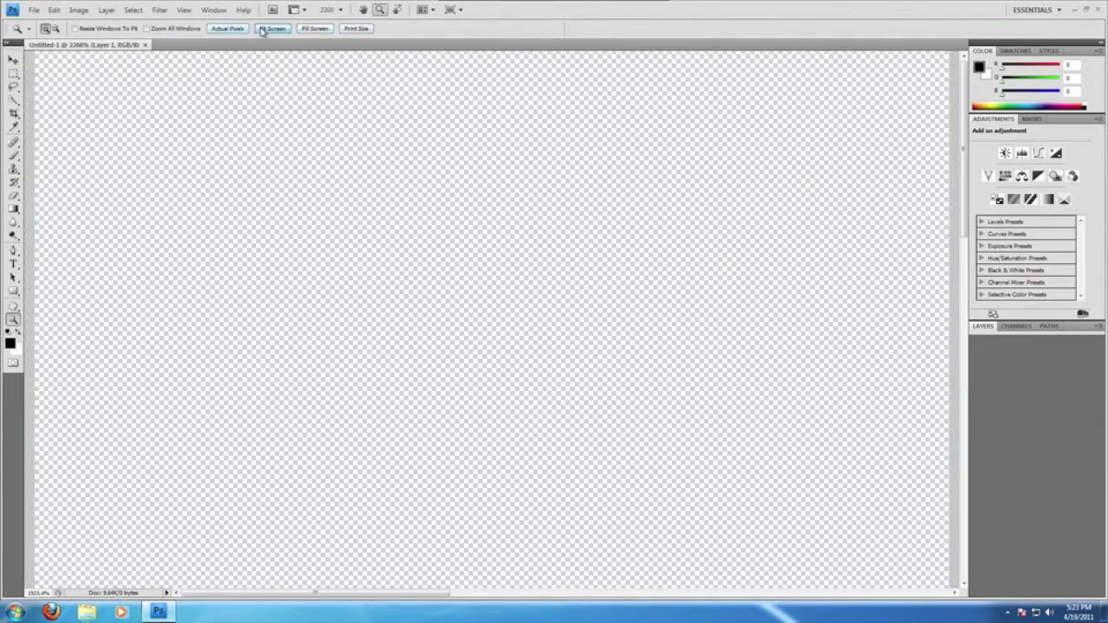
left_click(56, 29)
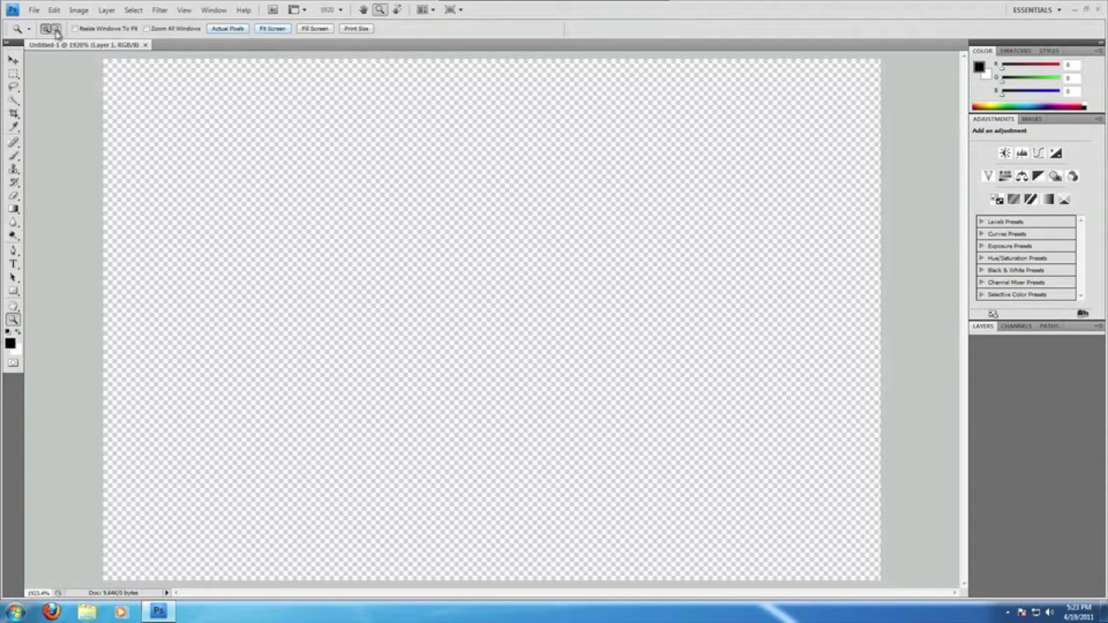
left_click(418, 254)
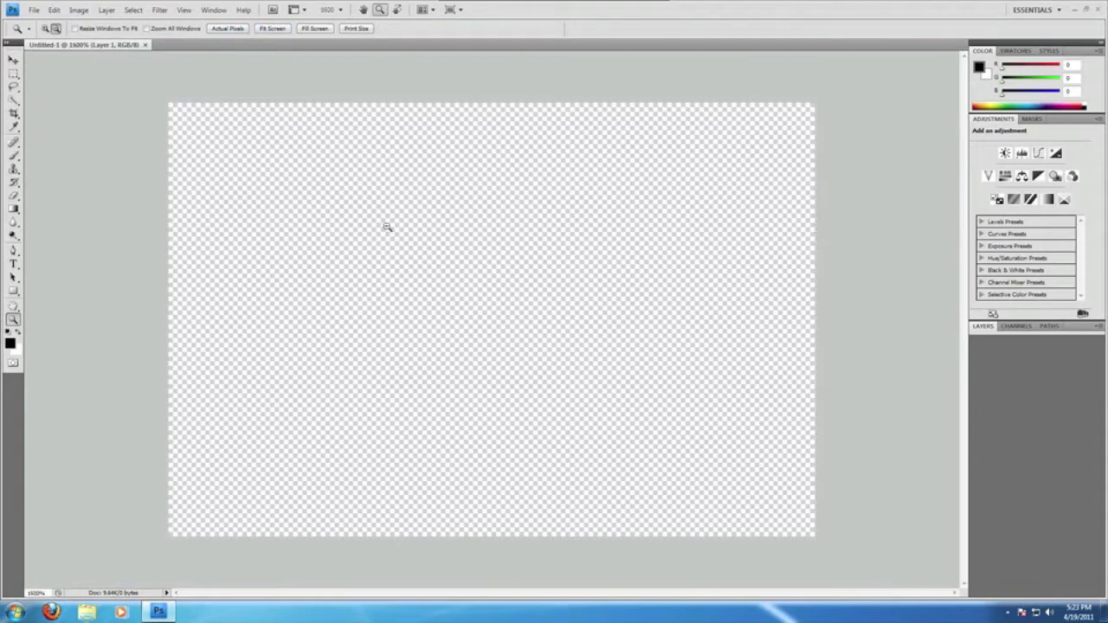
double_click(39, 593)
- Set the status bar zoom to 100%
type("100")
key("Return")
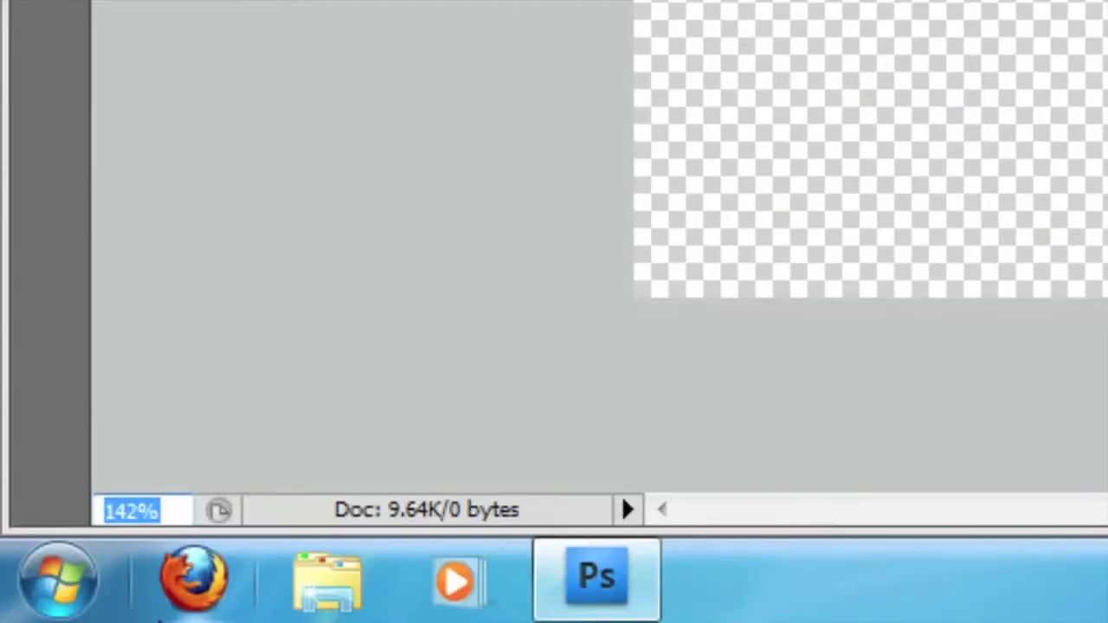
left_click_drag(169, 592, 95, 611)
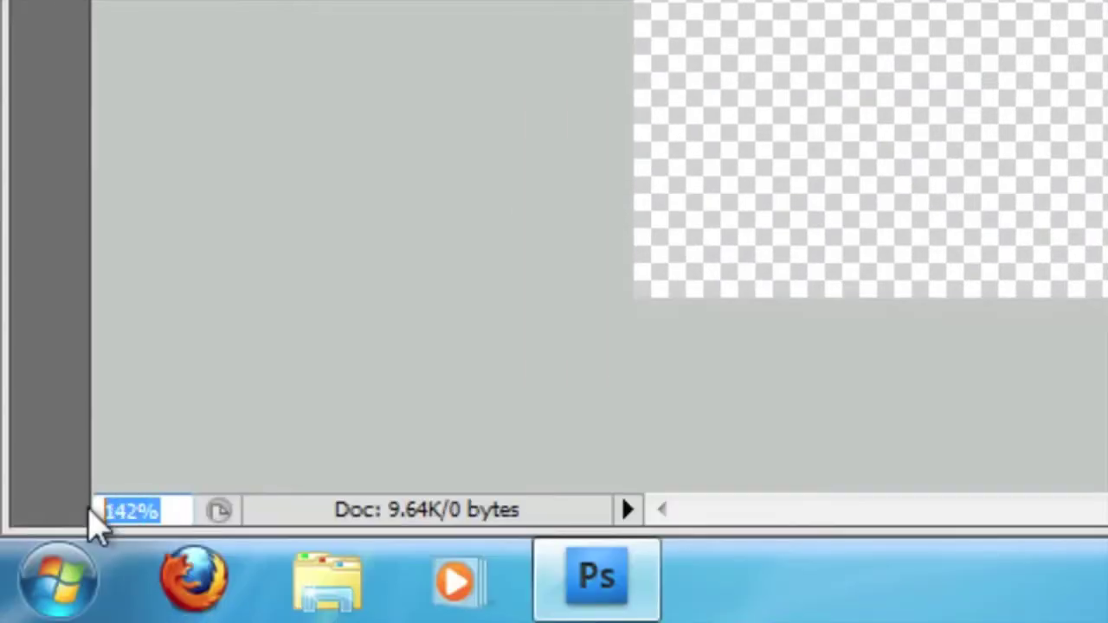
key("BackSpace")
type("100")
key("Return")
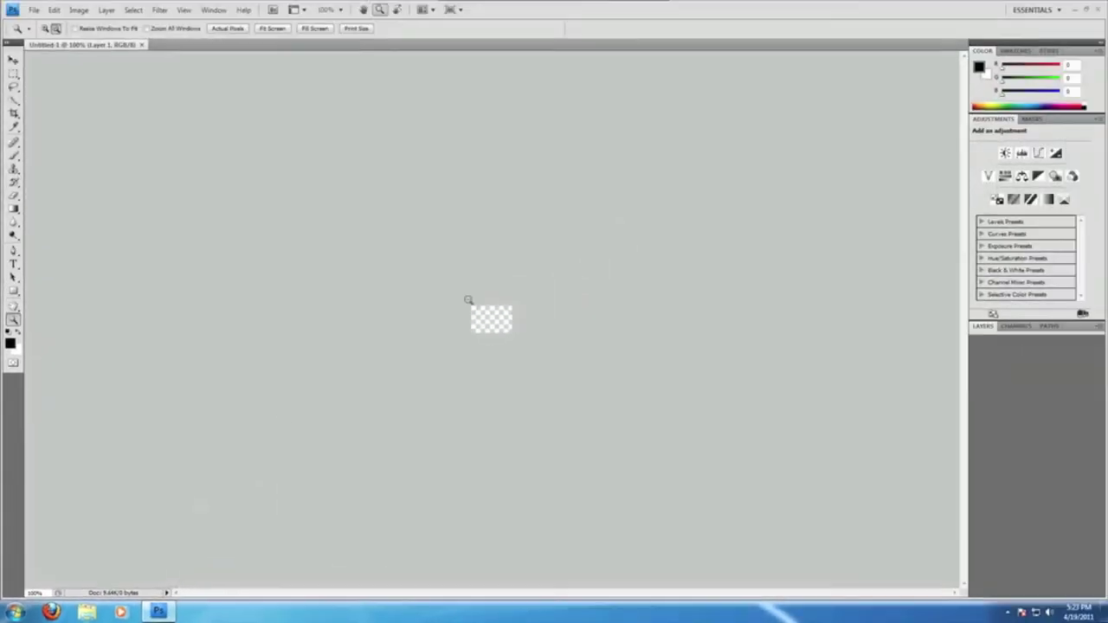
- Set the zoom to 300% and pick the Rounded Rectangle tool
left_click(13, 59)
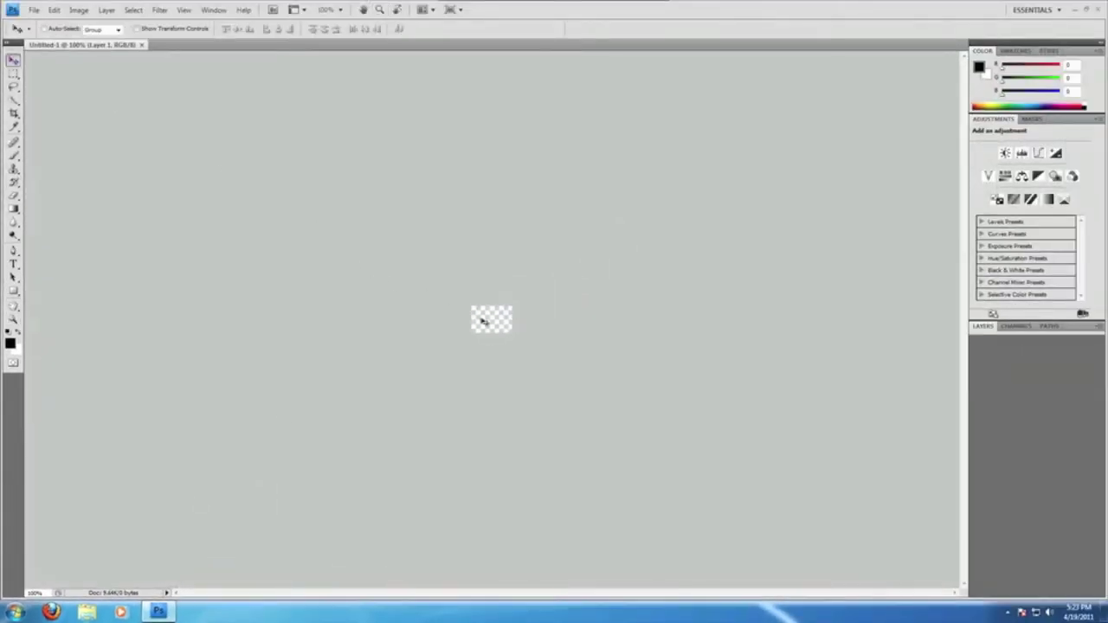
left_click(35, 593)
type("300")
key("Return")
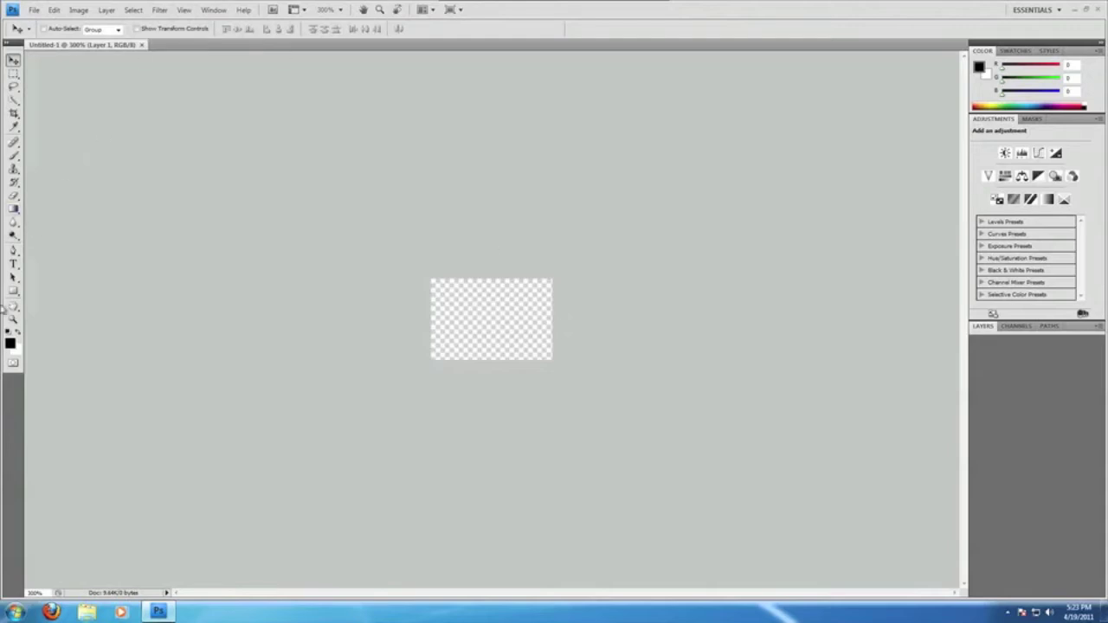
left_click_drag(13, 290, 52, 291)
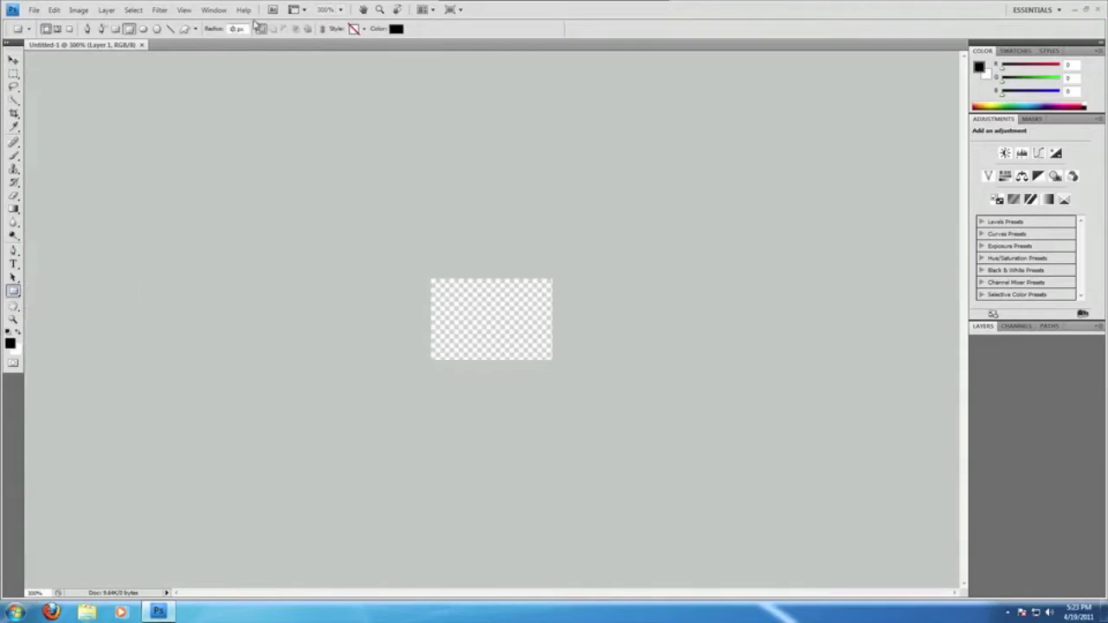
- Draw a 10 px-radius black rounded rectangle and shift it slightly up and right
type("10")
left_click_drag(433, 281, 564, 374)
key("v")
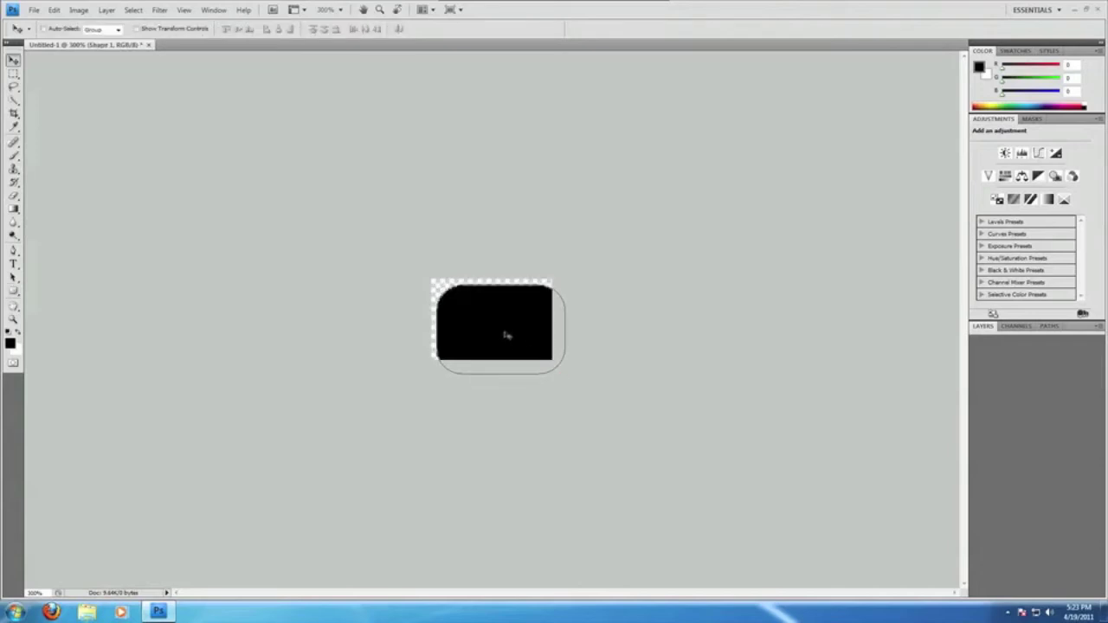
mouse_move(508, 334)
left_mouse_down()
mouse_move(473, 314)
mouse_move(489, 323)
left_mouse_up()
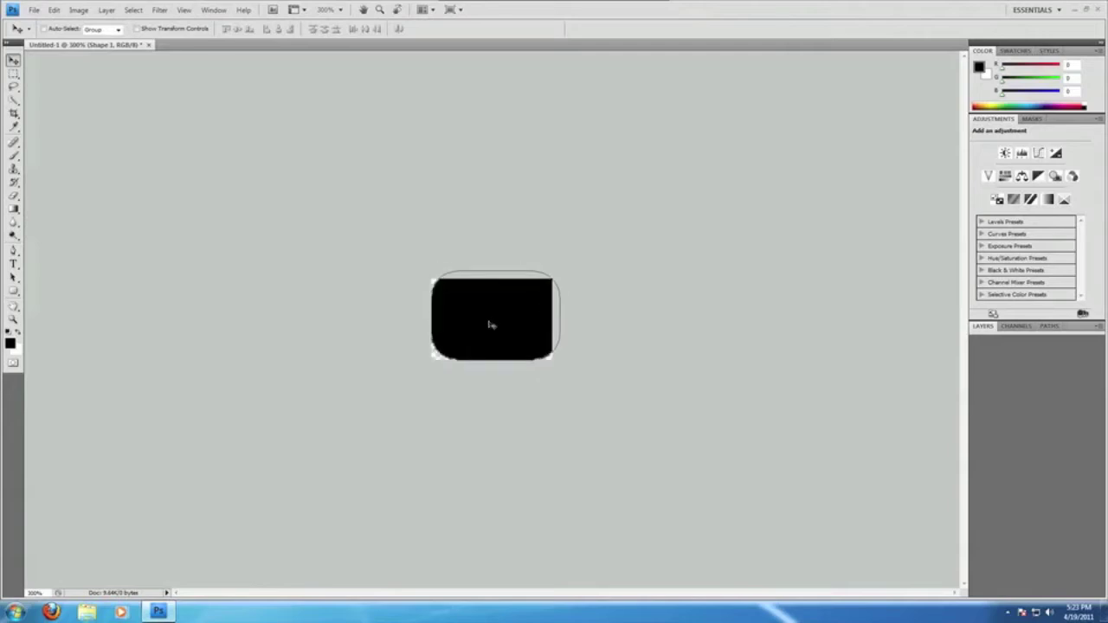
left_click_drag(490, 325, 502, 313)
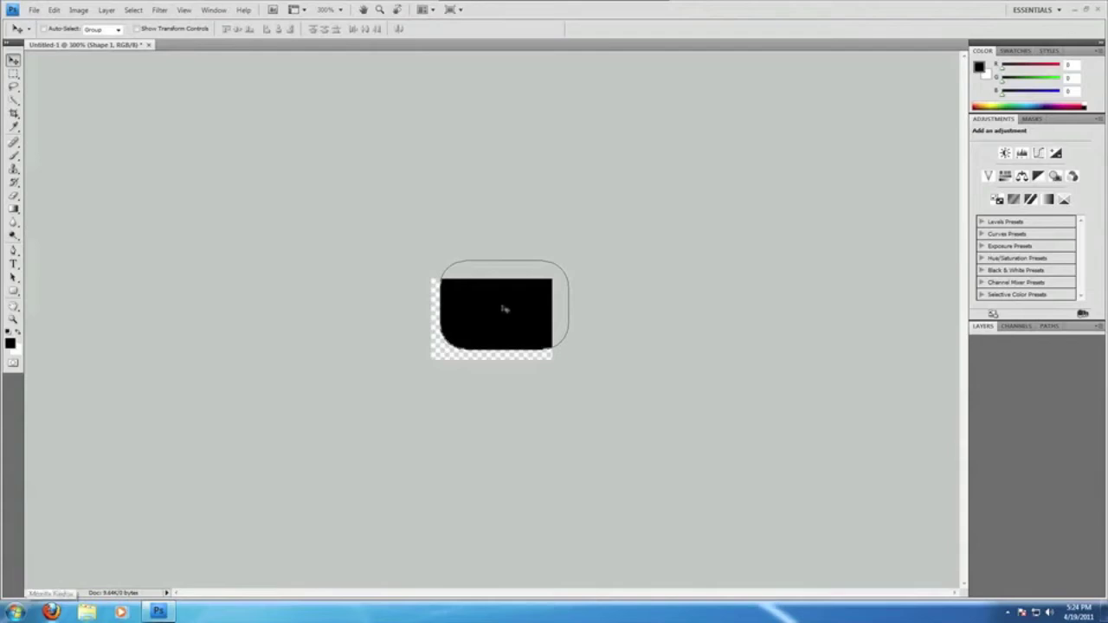
mouse_move(496, 308)
left_mouse_down()
mouse_move(470, 299)
mouse_move(489, 323)
left_mouse_up()
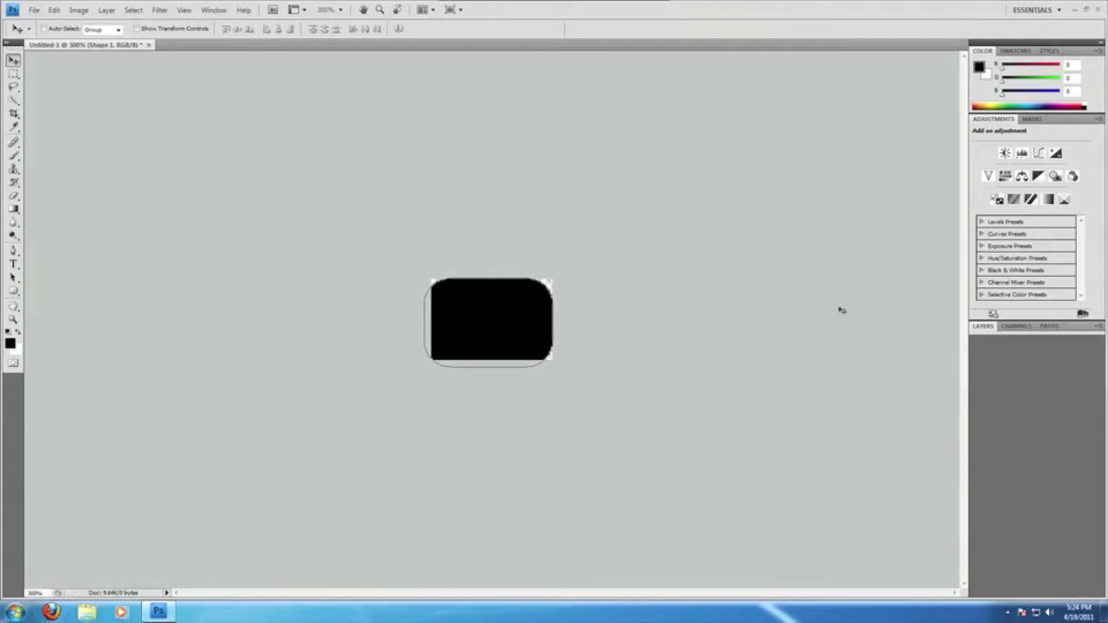
left_click_drag(482, 299, 478, 296)
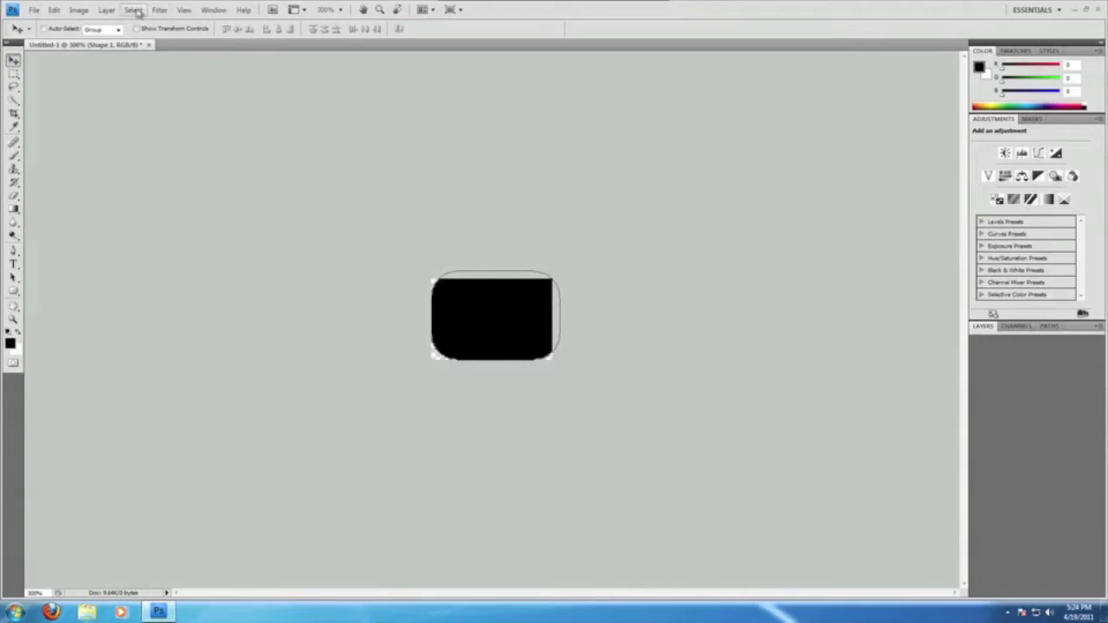
left_click(14, 76)
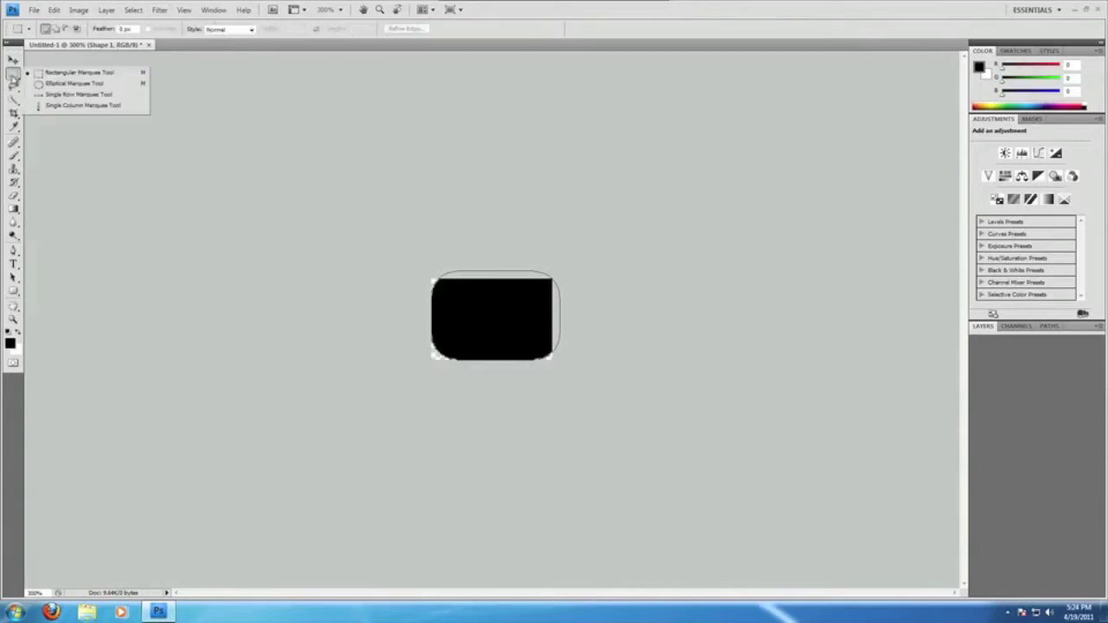
- Nudge the shape down, then free-transform its path to about 94.2% width and 95% height
left_click(14, 59)
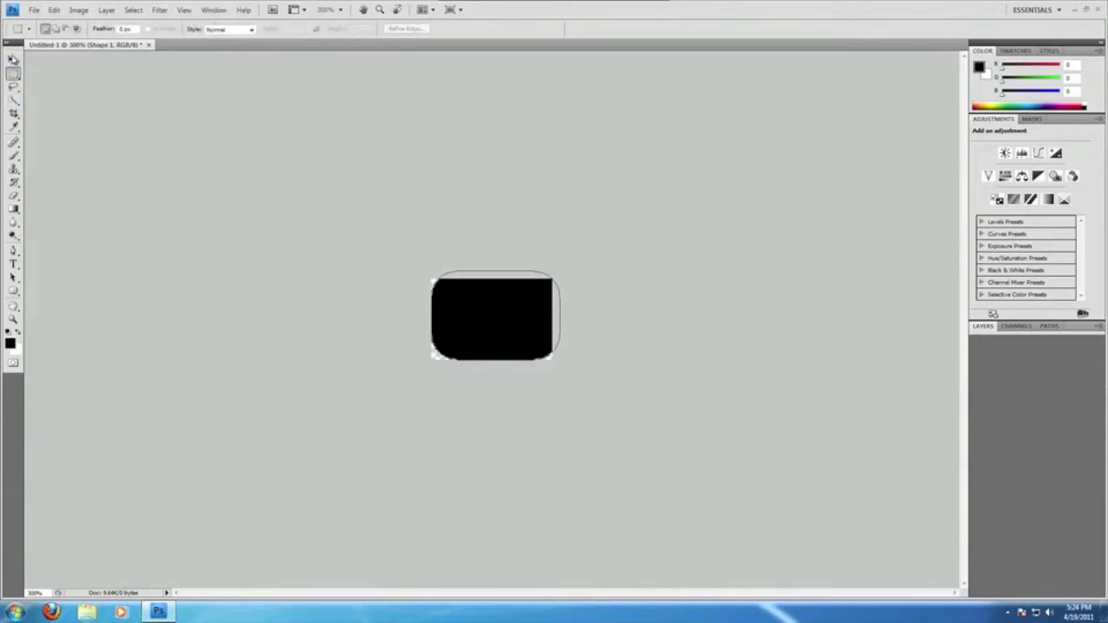
left_click_drag(462, 309, 470, 317)
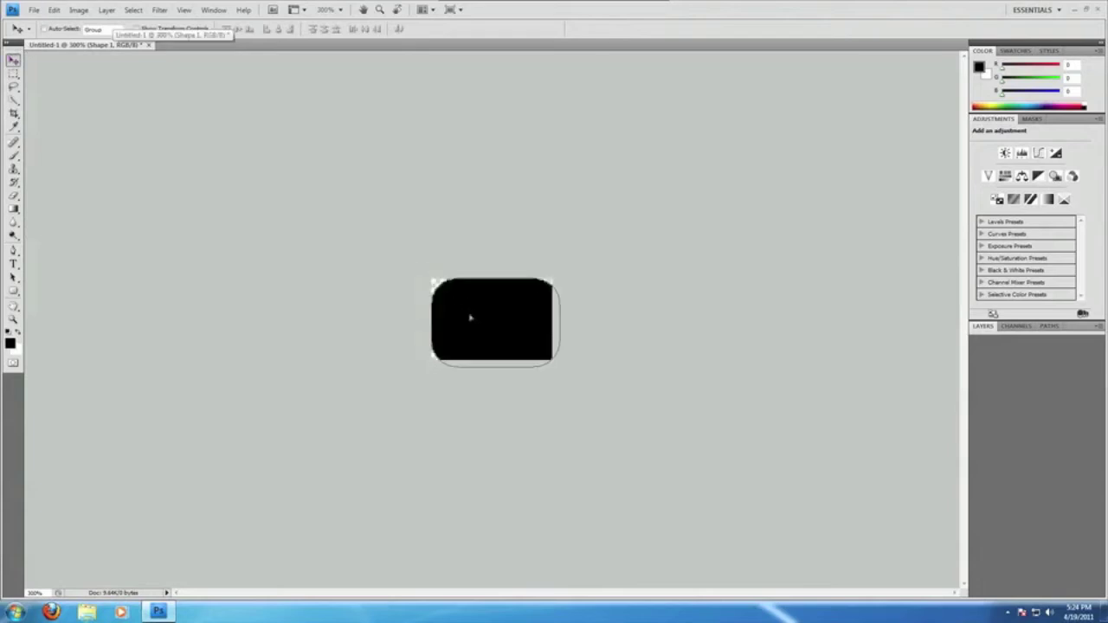
left_click(54, 10)
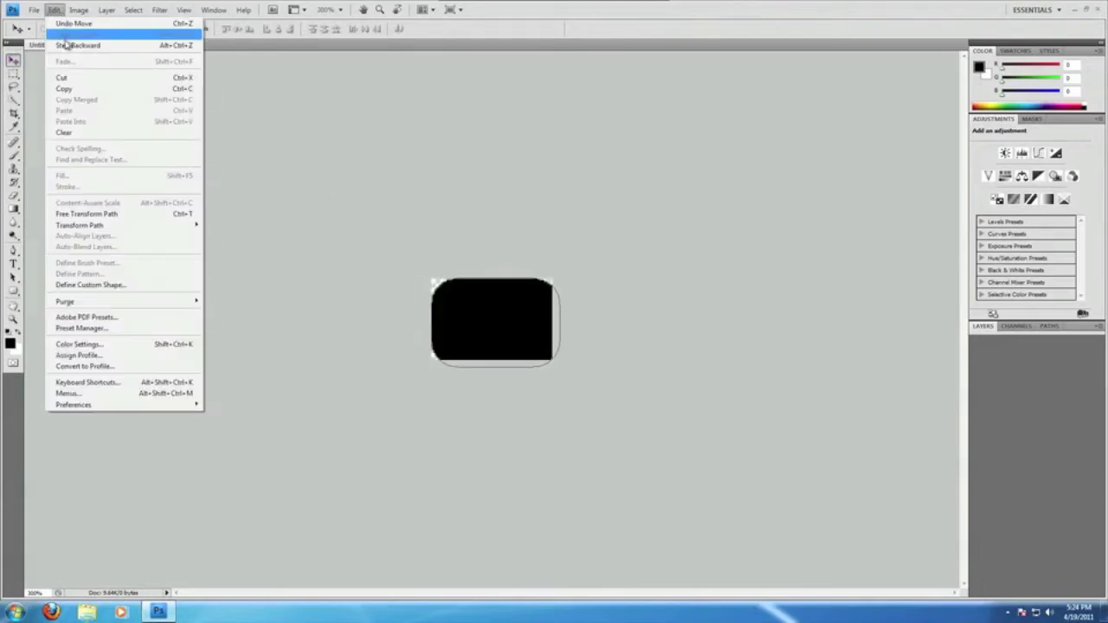
left_click(139, 216)
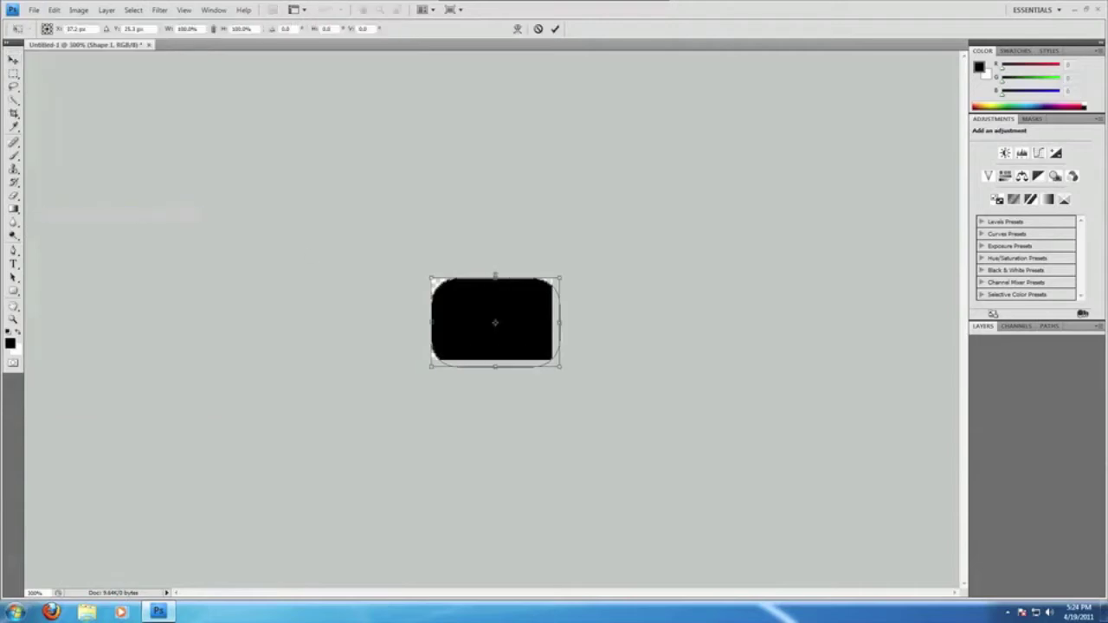
mouse_move(494, 276)
left_mouse_down()
mouse_move(494, 264)
mouse_move(494, 278)
left_mouse_up()
left_click_drag(430, 322, 432, 322)
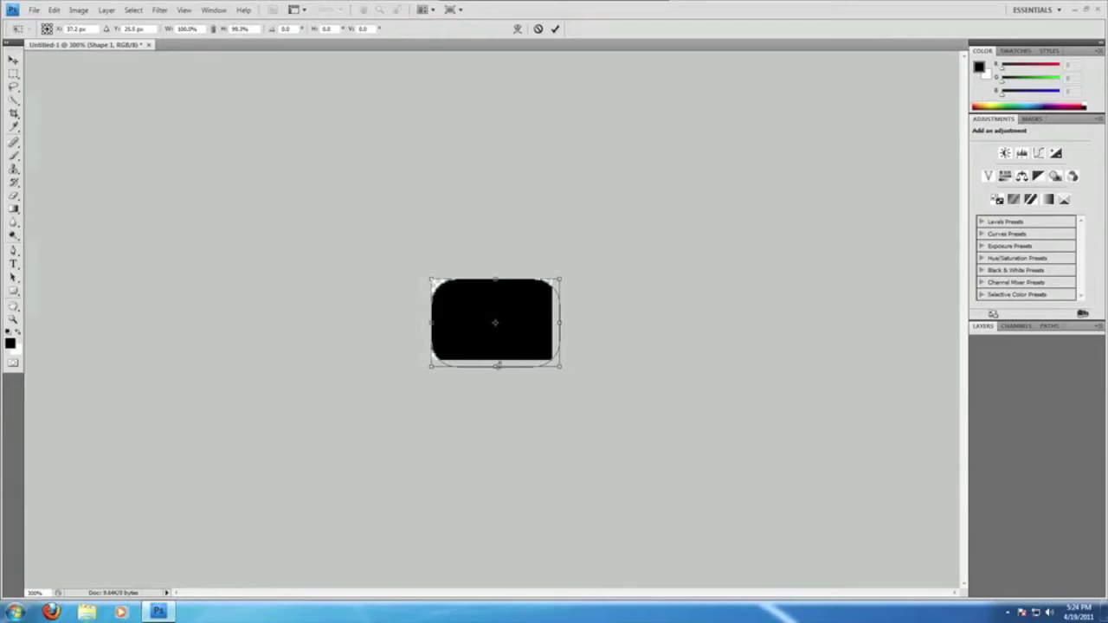
mouse_move(497, 366)
left_mouse_down()
mouse_move(498, 376)
mouse_move(498, 359)
left_mouse_up()
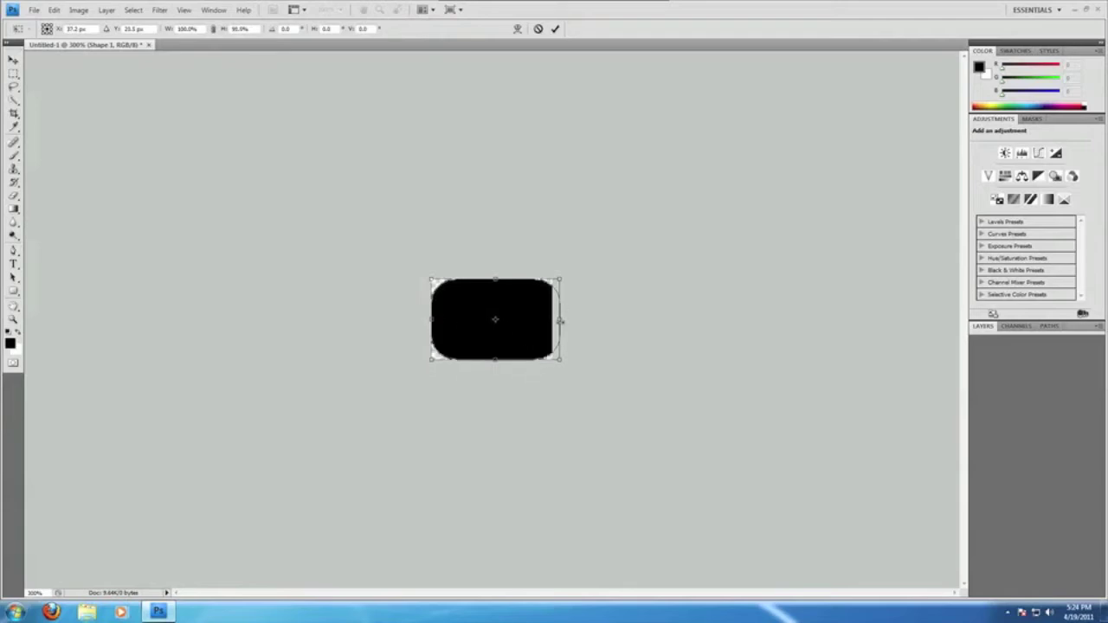
left_click_drag(559, 319, 553, 319)
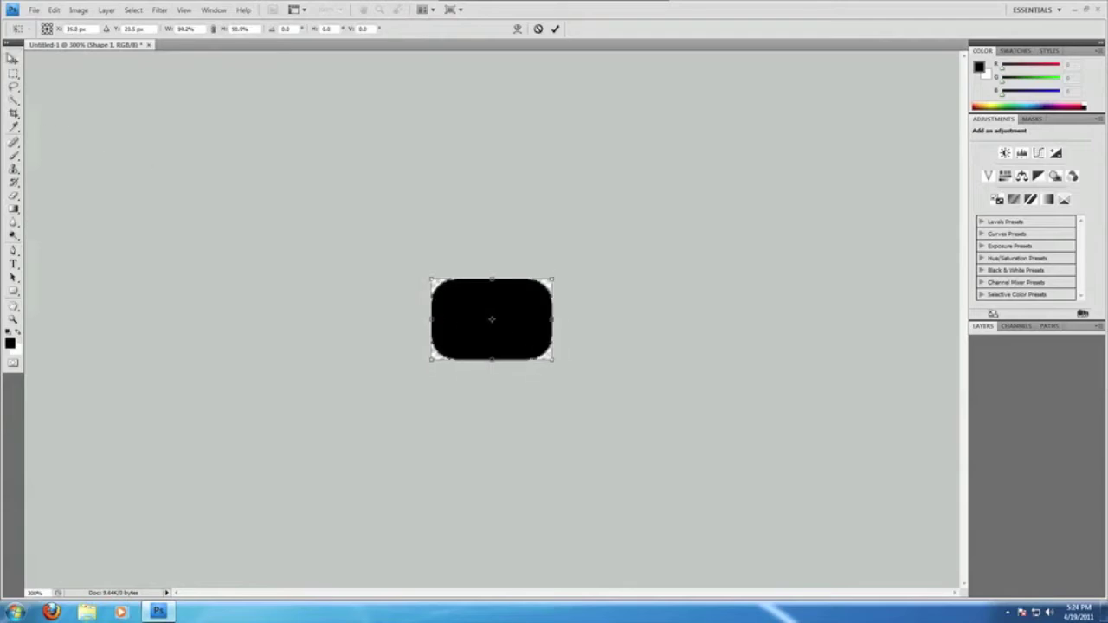
left_click(13, 59)
left_click(504, 232)
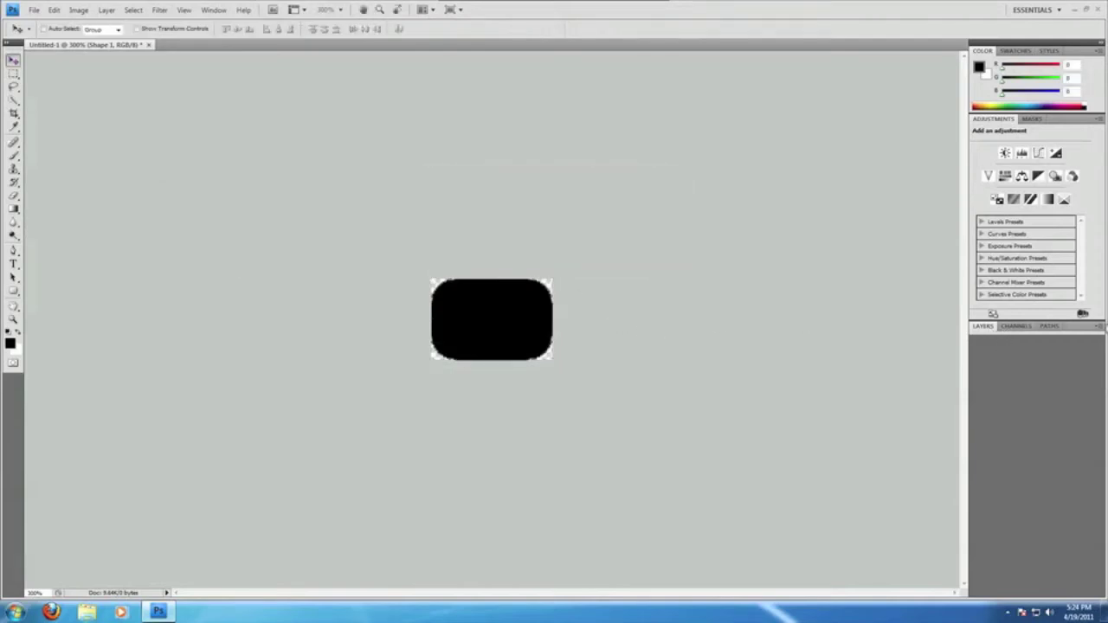
left_click(1096, 327)
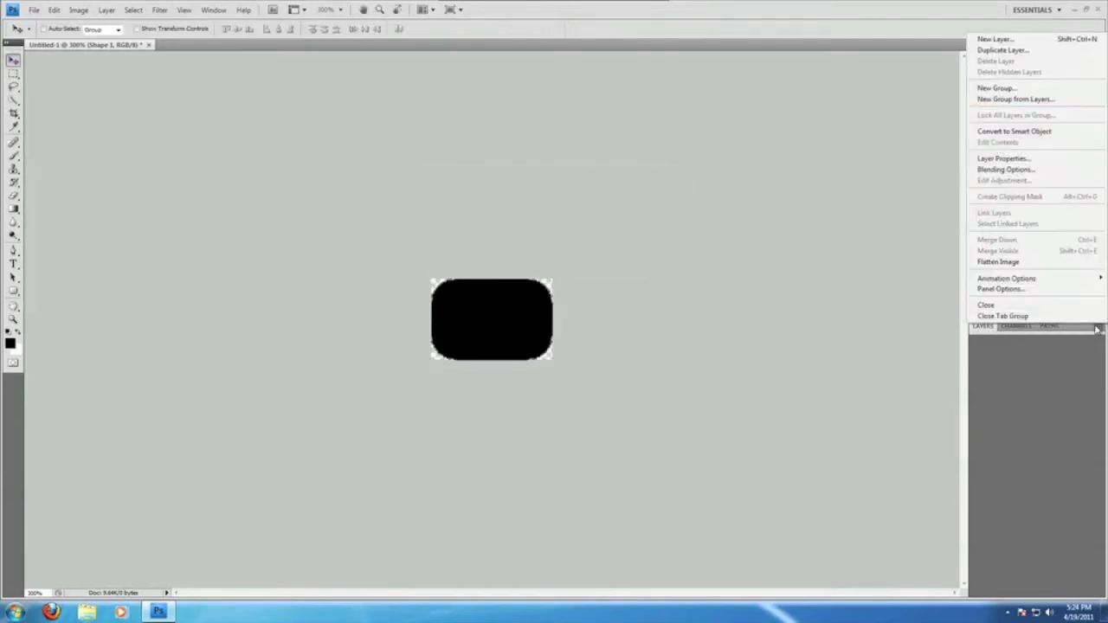
- Add a new empty Layer 1 and glance at the Channels panel
left_click(995, 39)
left_click(651, 191)
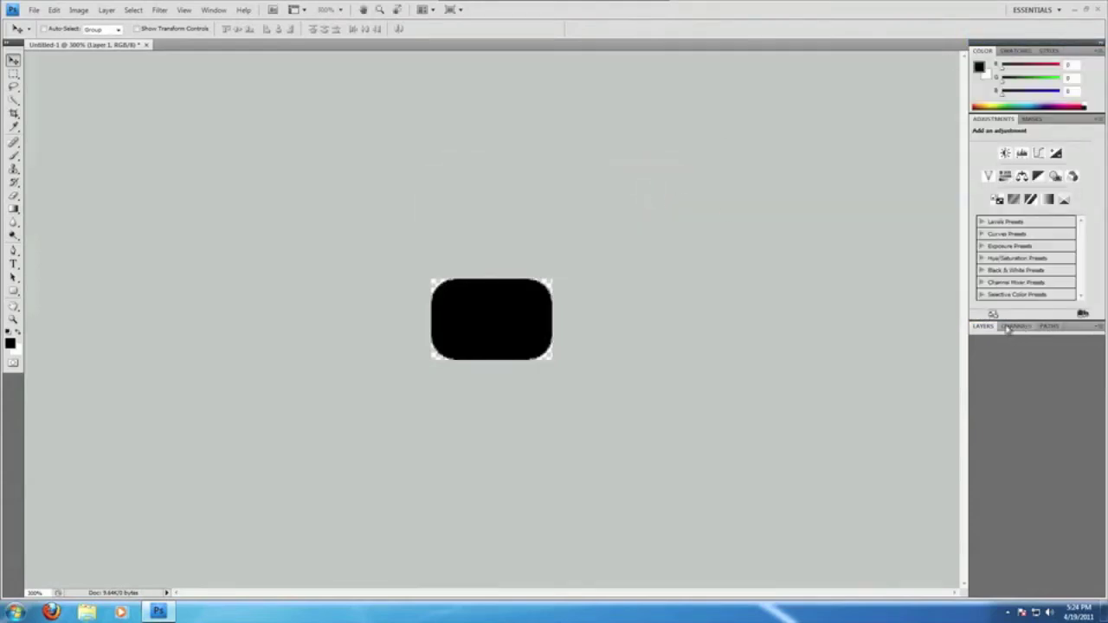
left_click(1028, 326)
left_click(1047, 327)
left_click(1032, 325)
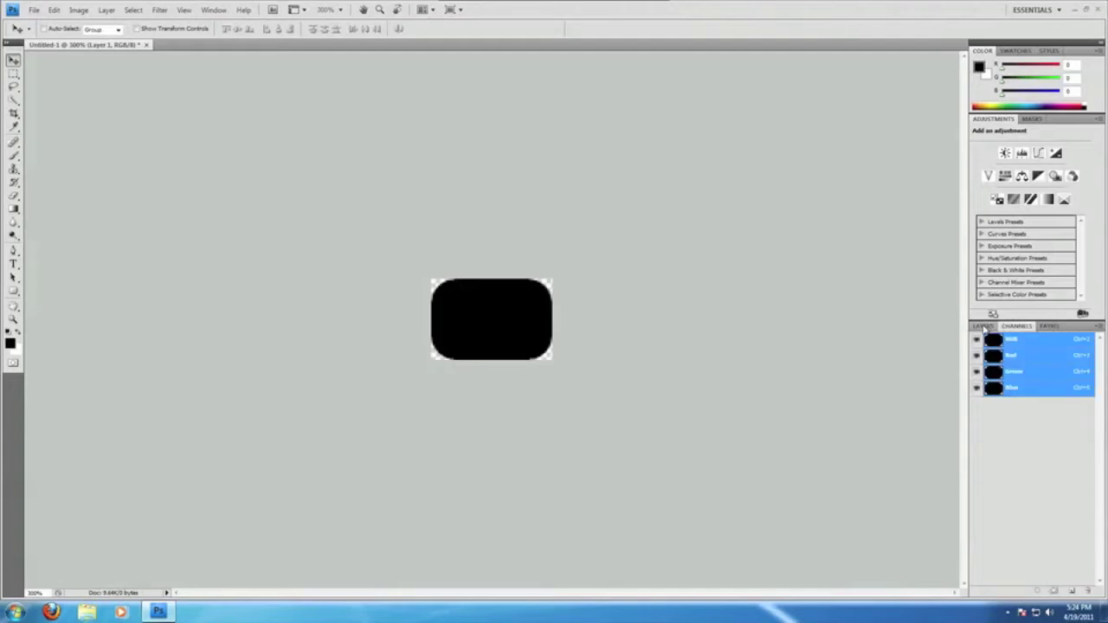
left_click(983, 327)
- Delete the empty Layer 1 and select Shape 1
left_click(1024, 428)
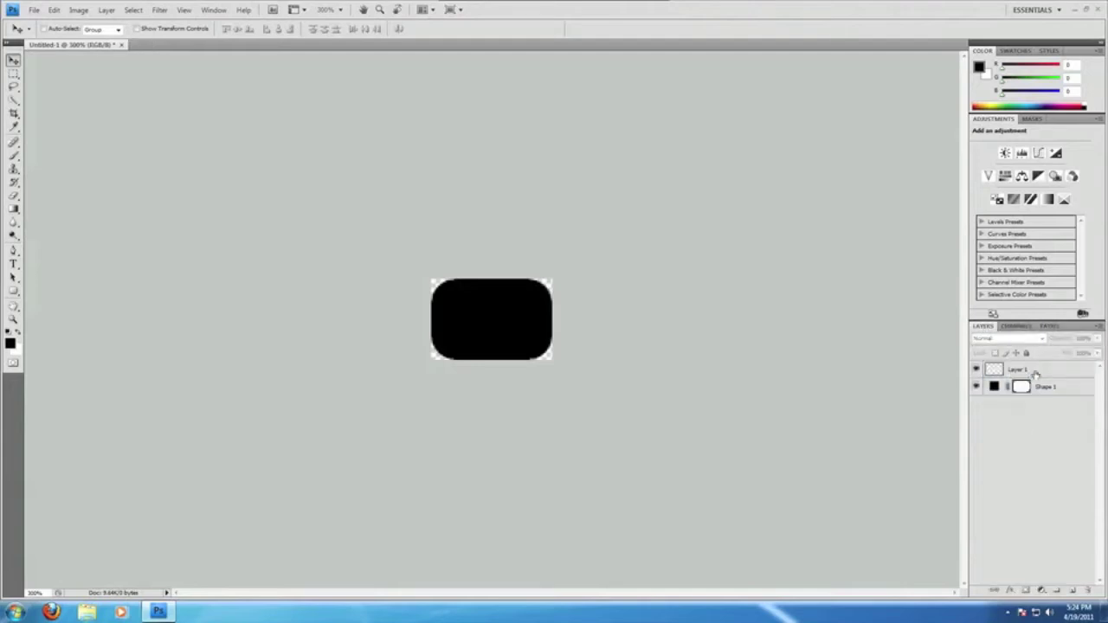
left_click(1035, 373)
left_click(1088, 590)
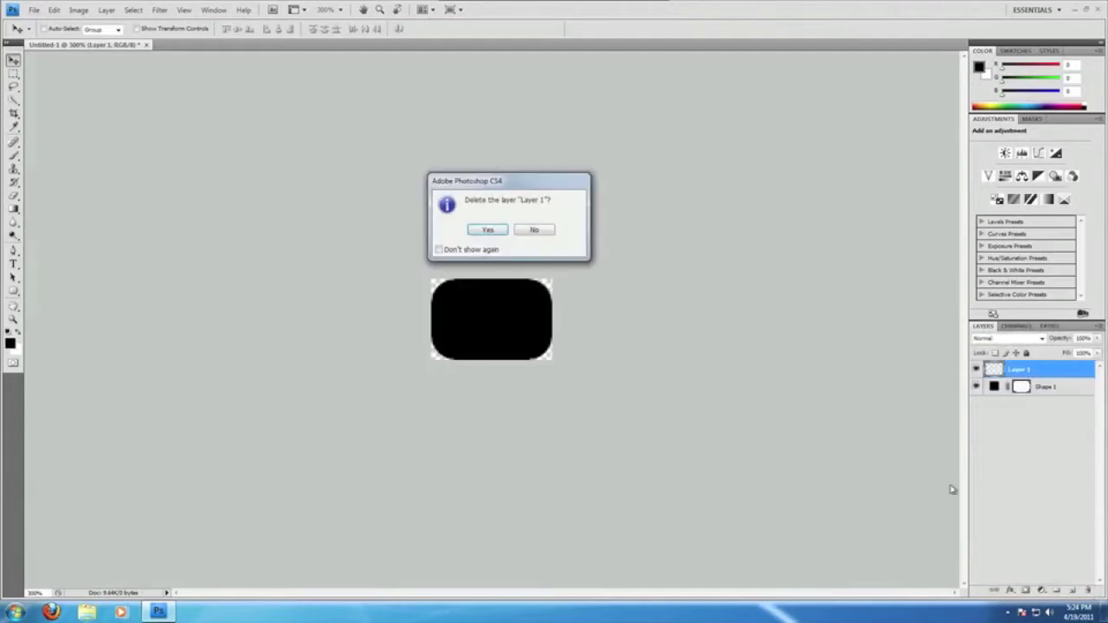
left_click(483, 229)
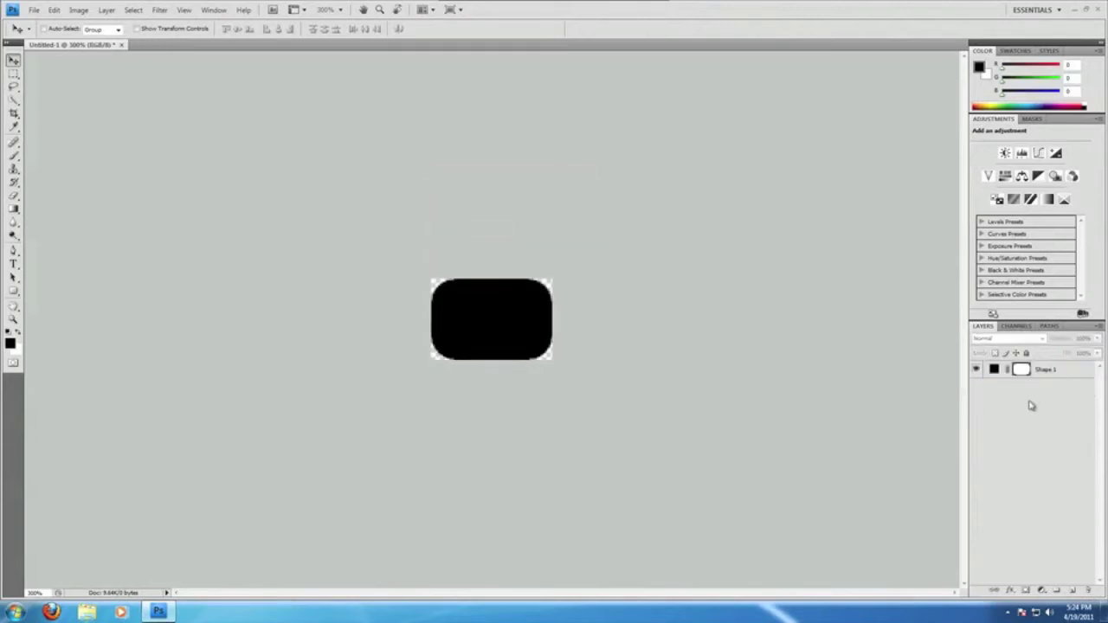
left_click(1064, 371)
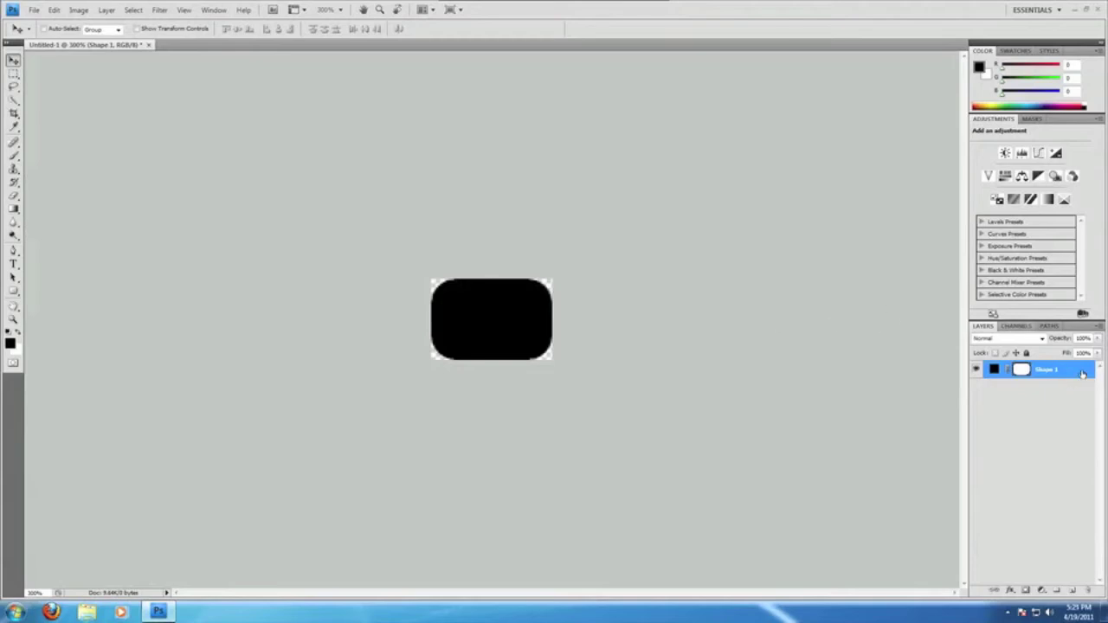
double_click(1082, 374)
- Add a Gradient Overlay running from 202020 to 9b9b9b
left_click_drag(559, 116, 763, 147)
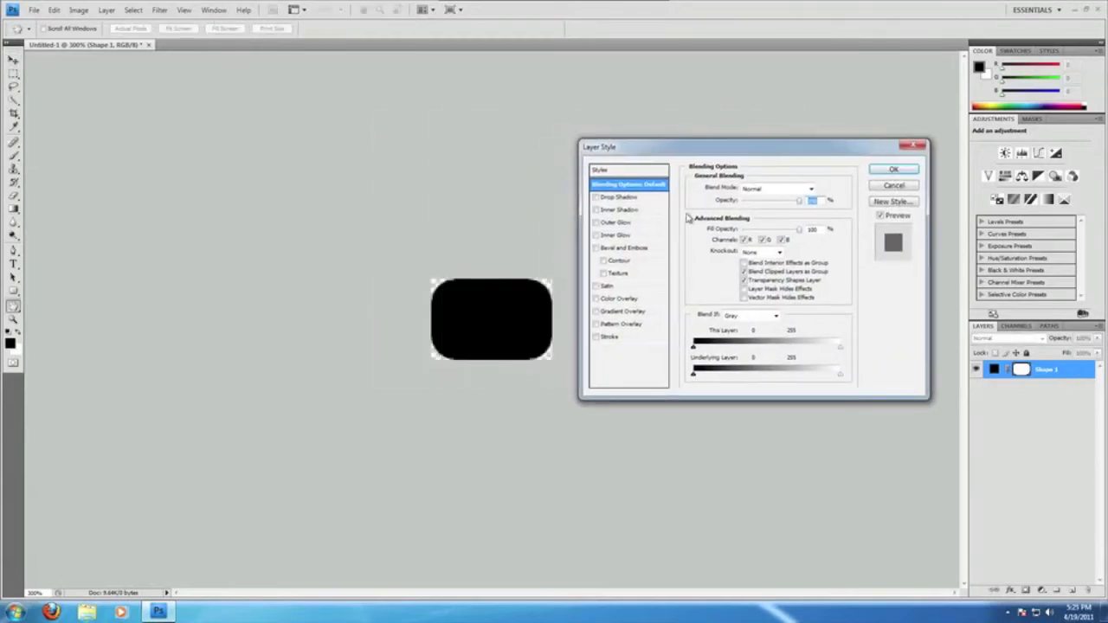
left_click(606, 311)
left_click(754, 214)
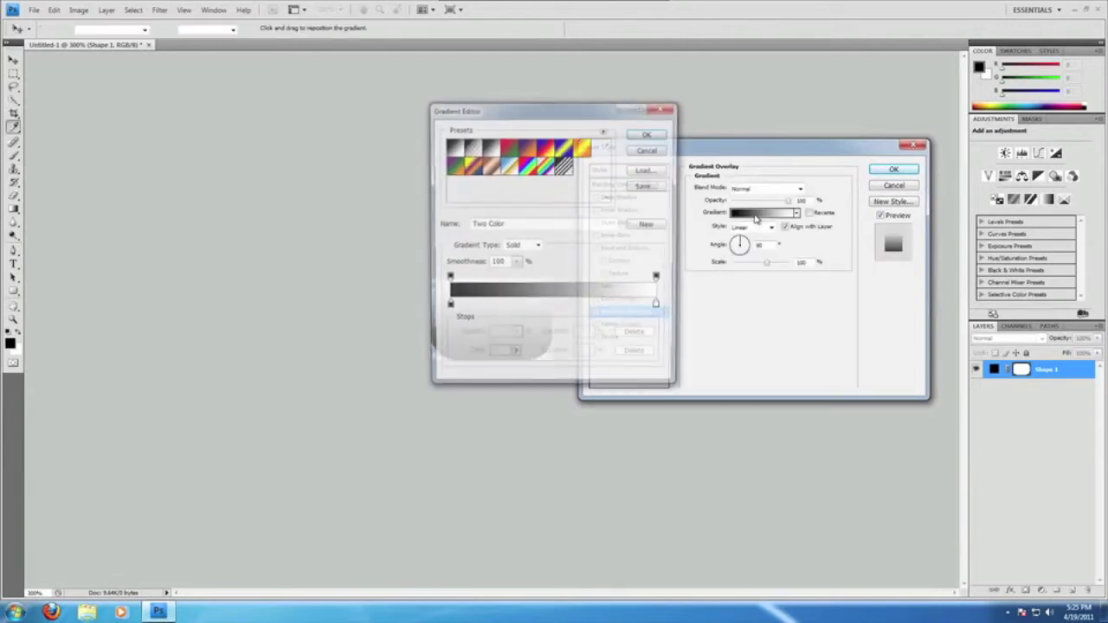
double_click(448, 308)
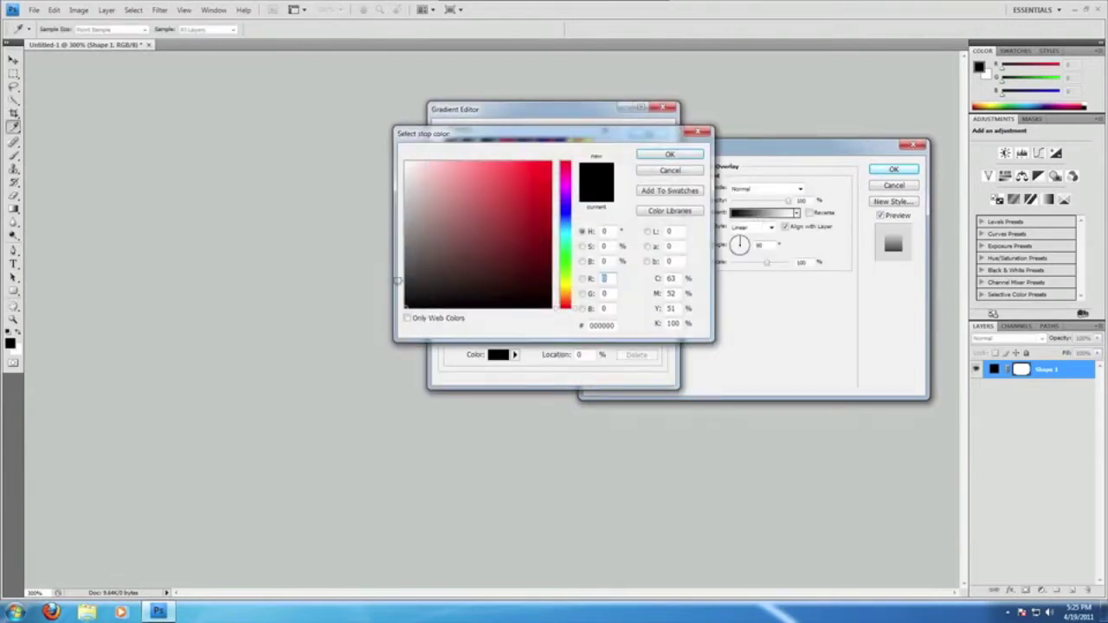
left_click_drag(438, 276, 375, 289)
left_click(648, 157)
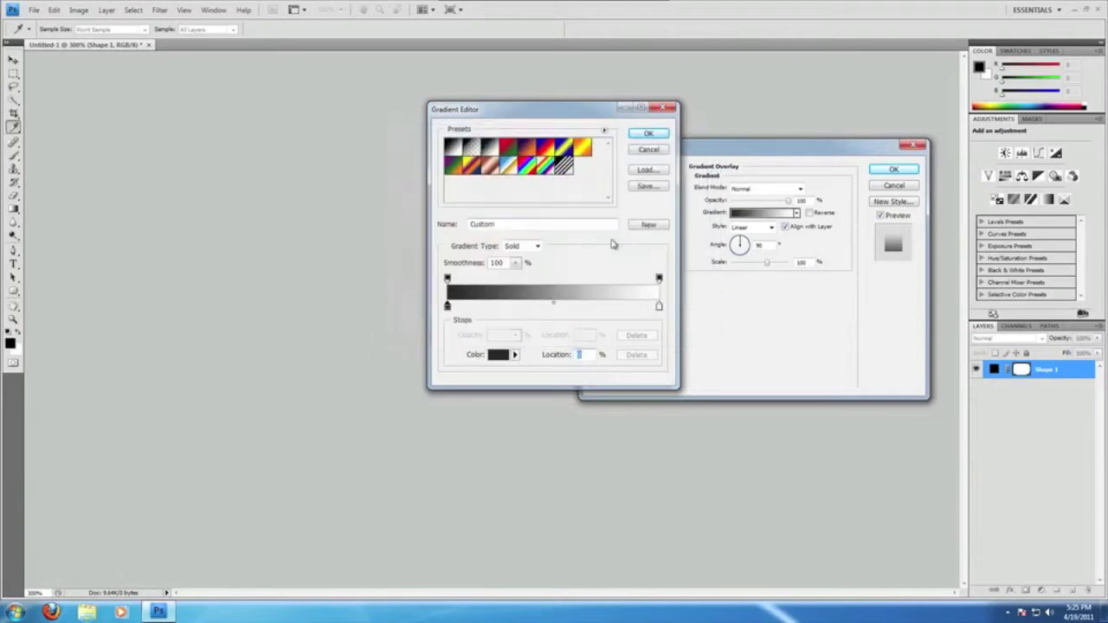
double_click(652, 307)
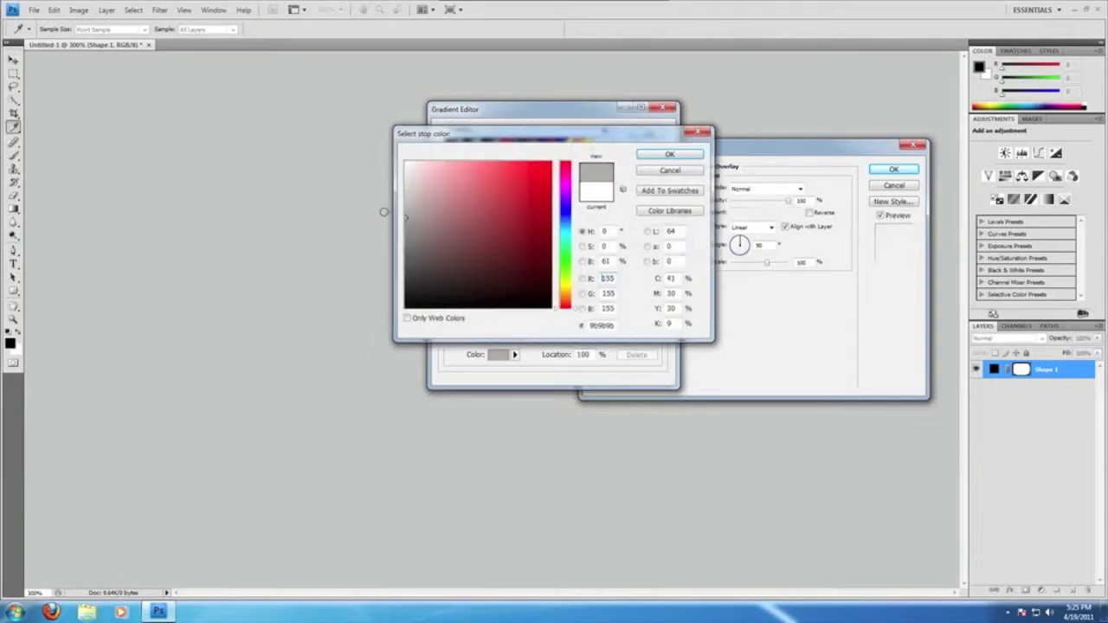
left_click(653, 153)
left_click(651, 134)
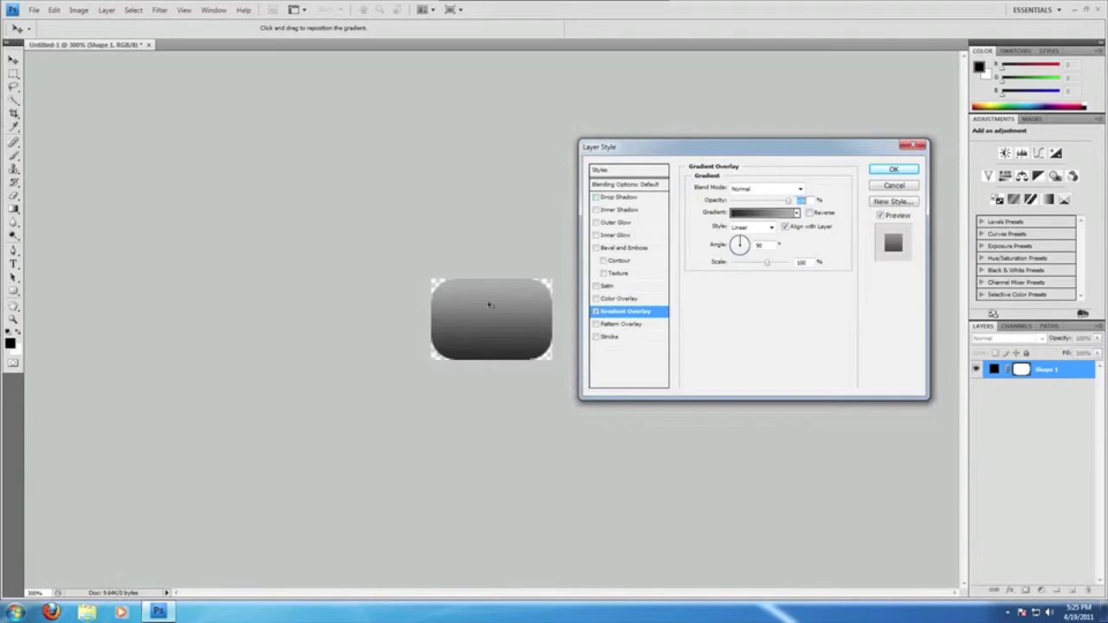
- Add a 4 px Bevel and Emboss and apply both effects
left_click(604, 248)
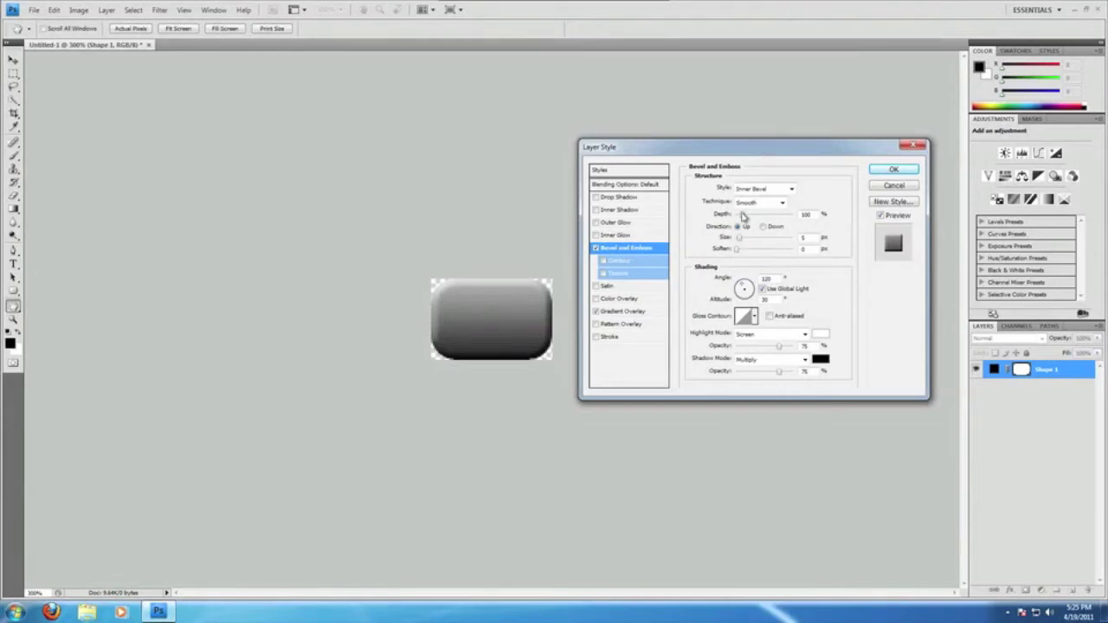
left_click(805, 236)
type("8")
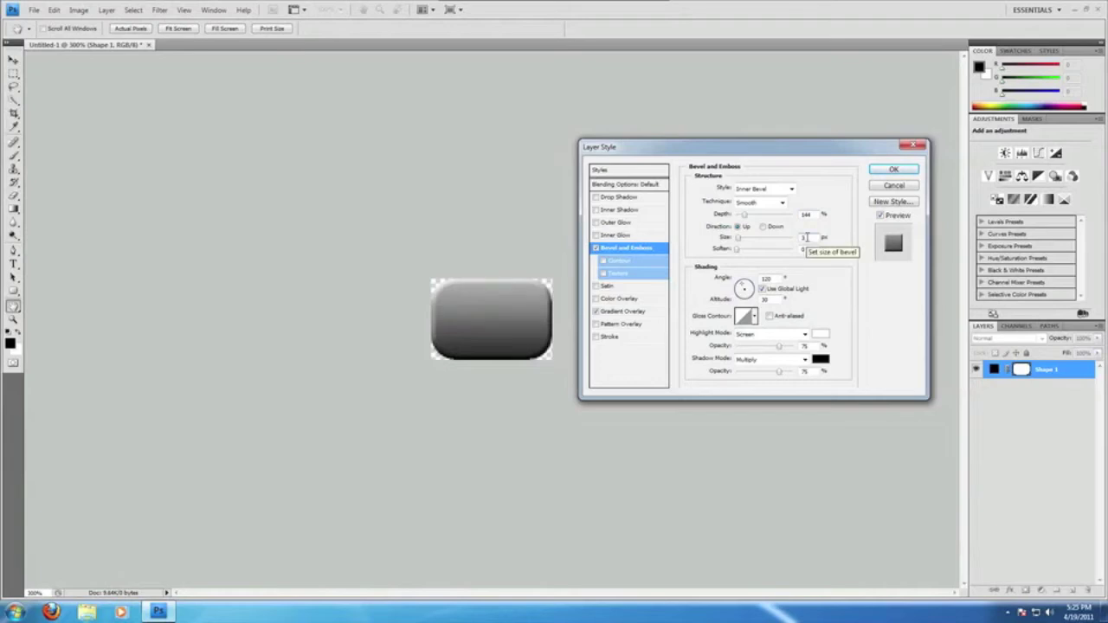
key("Up")
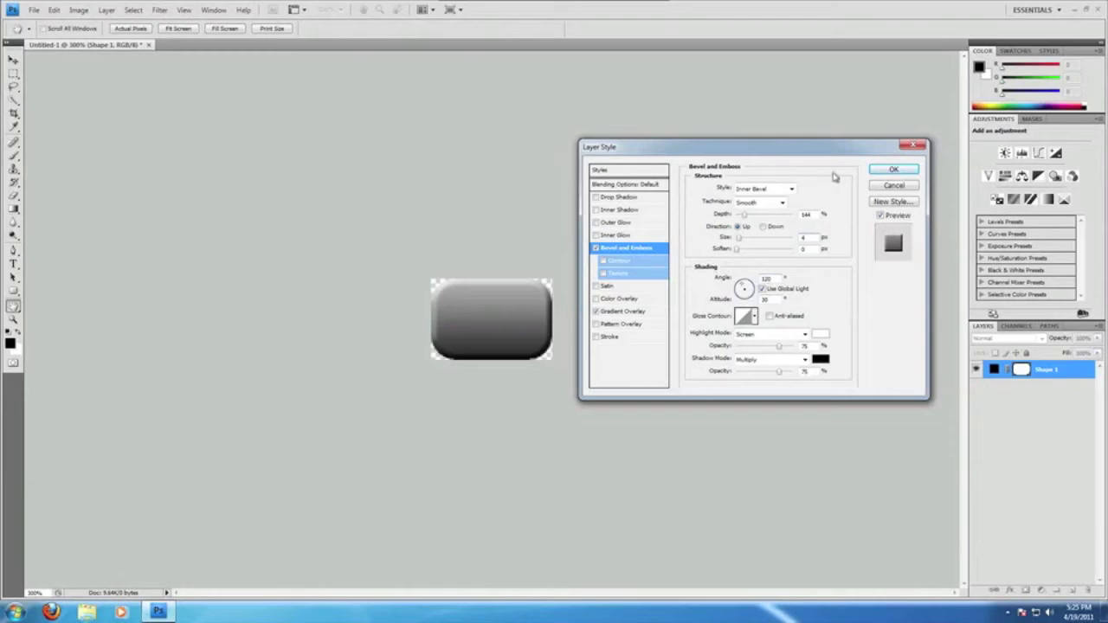
left_click(893, 170)
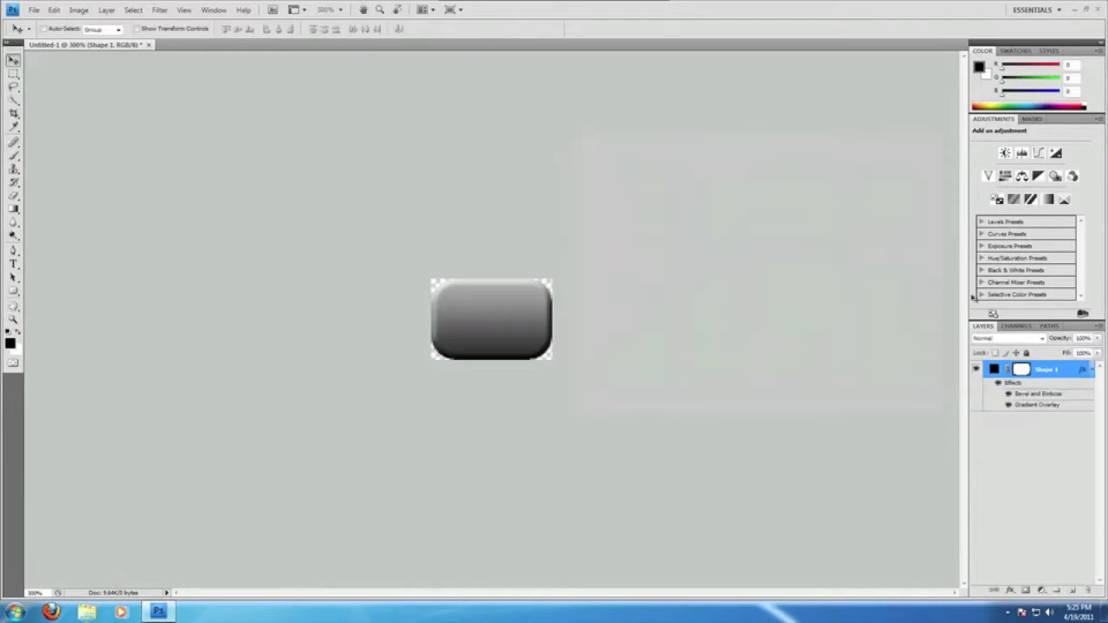
- Discard a stray empty layer, duplicate Shape 1 as 'Shape 2', and open its Layer Style
left_click(1072, 591)
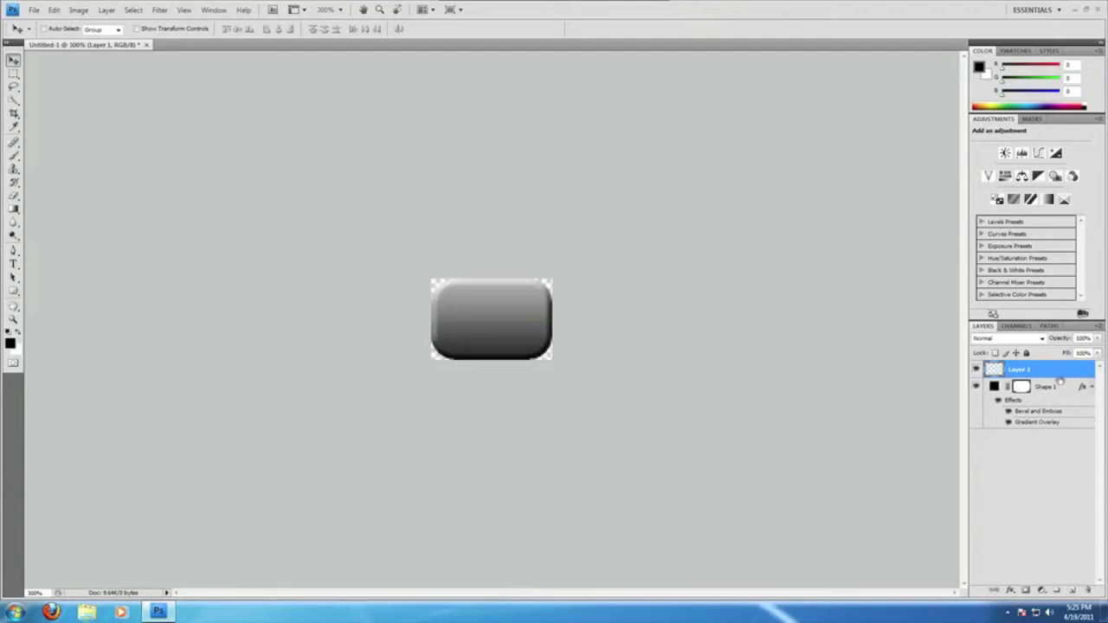
key("Delete")
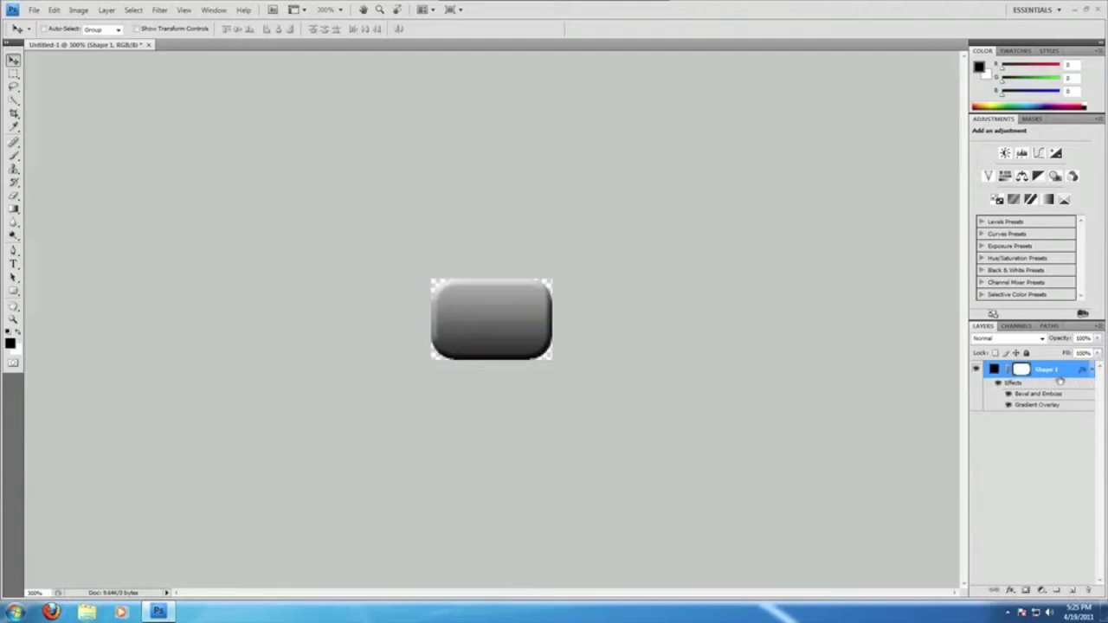
right_click(1056, 375)
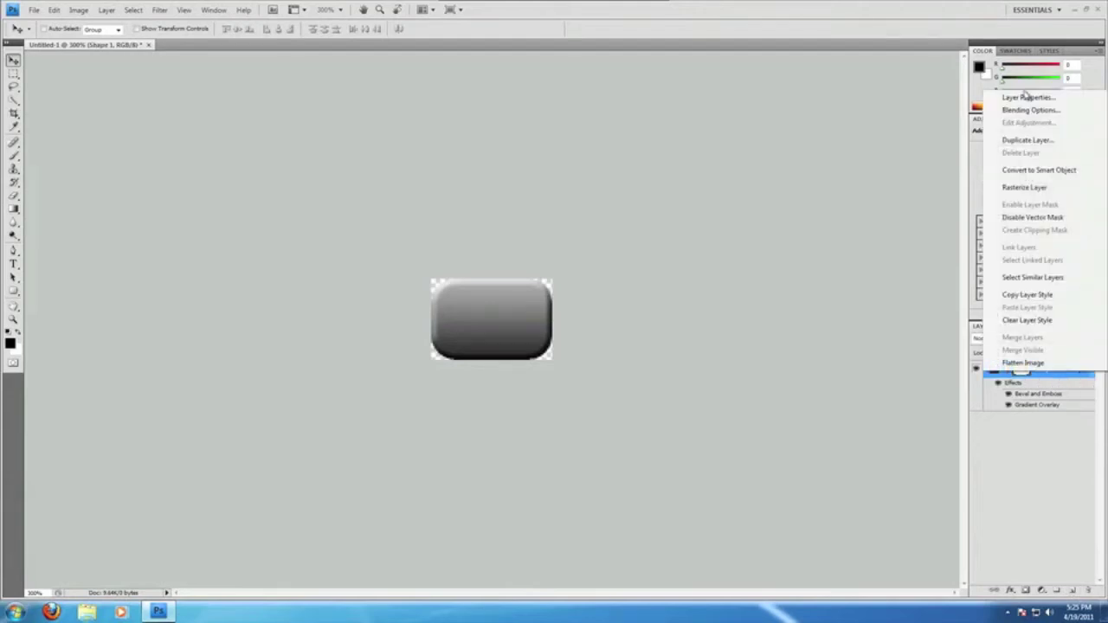
left_click(1030, 140)
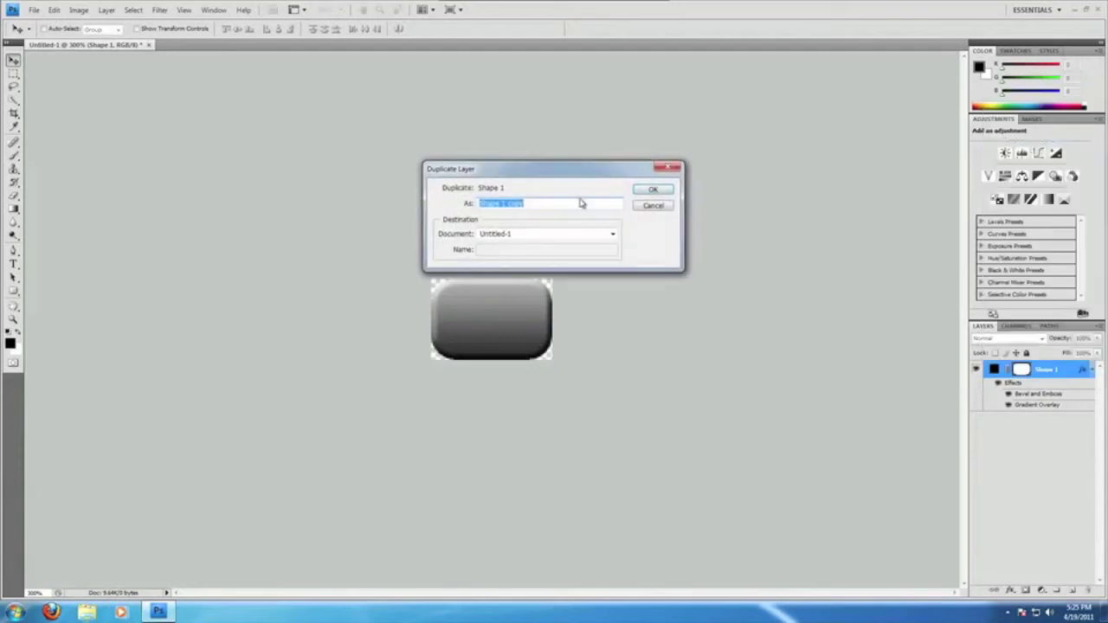
double_click(513, 202)
type("2")
key("Return")
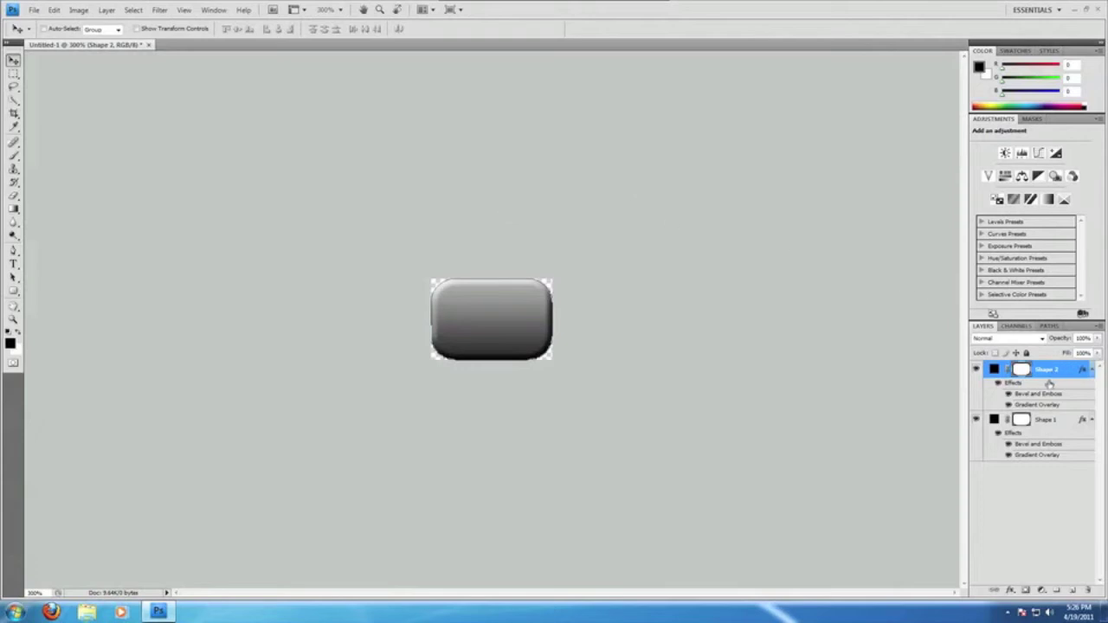
double_click(1015, 383)
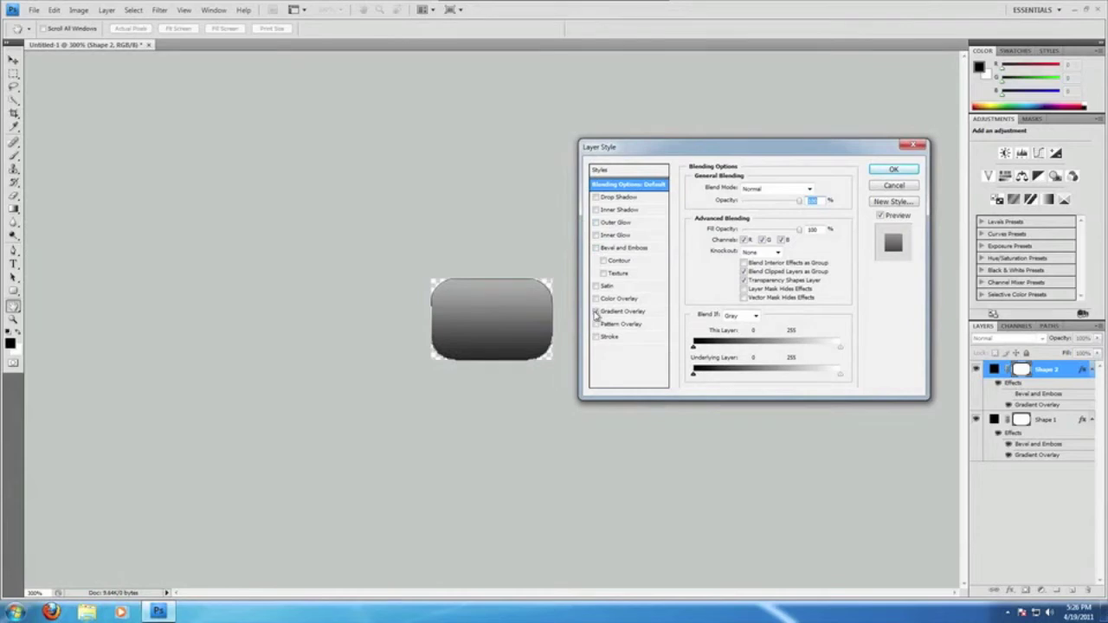
- Turn off Shape 2's gradient overlay and shrink it to about 86% with Free Transform Path
left_click(596, 312)
left_click(880, 168)
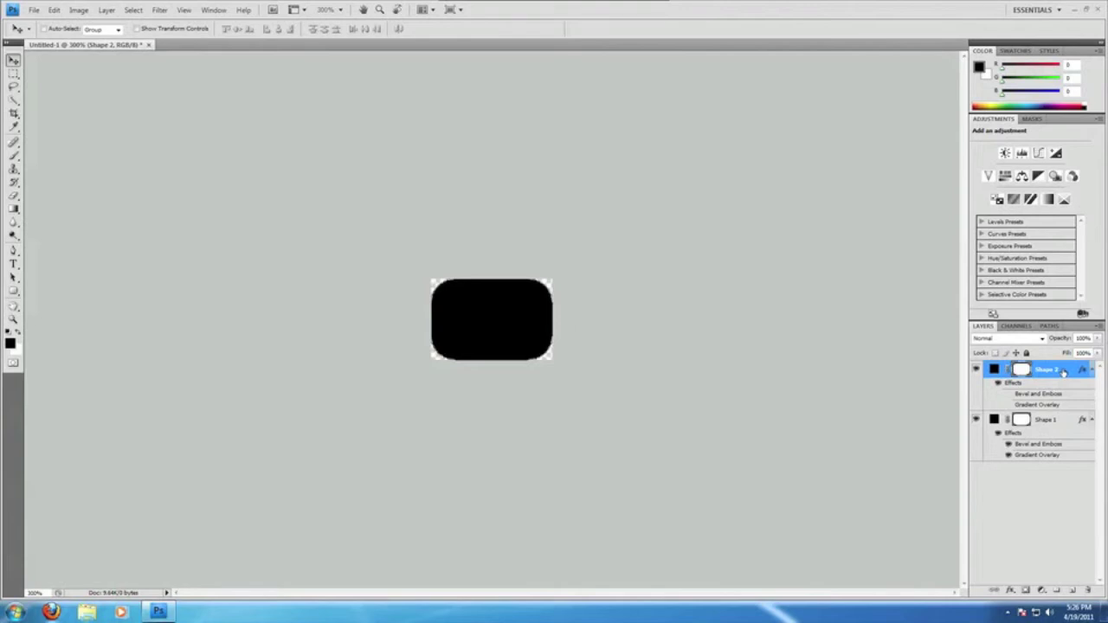
left_click(107, 10)
mouse_move(93, 12)
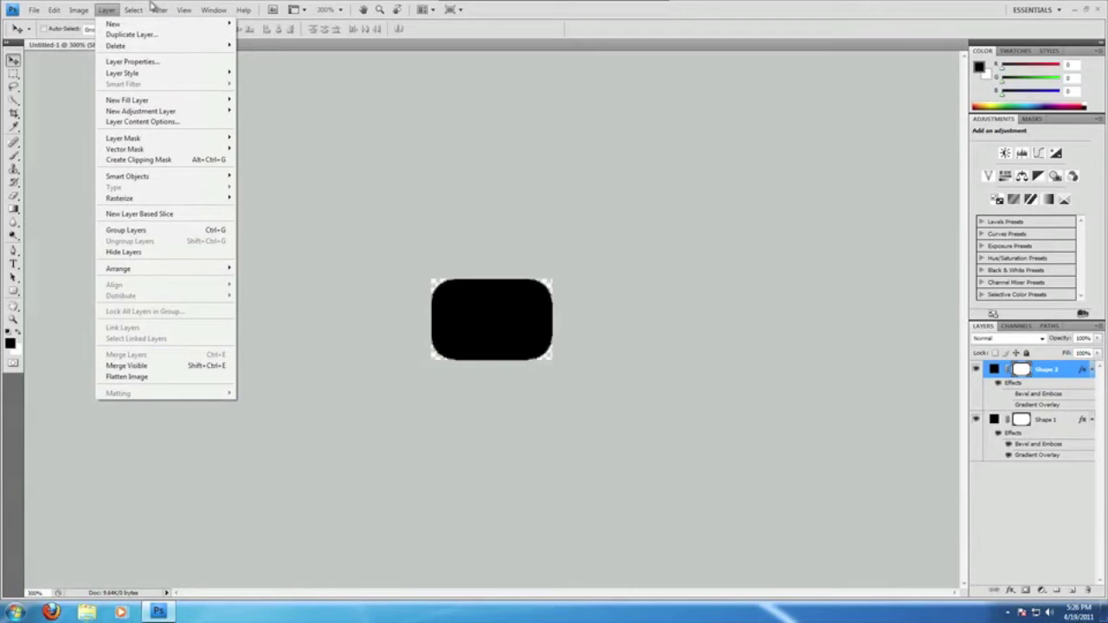
mouse_move(53, 10)
left_click(138, 212)
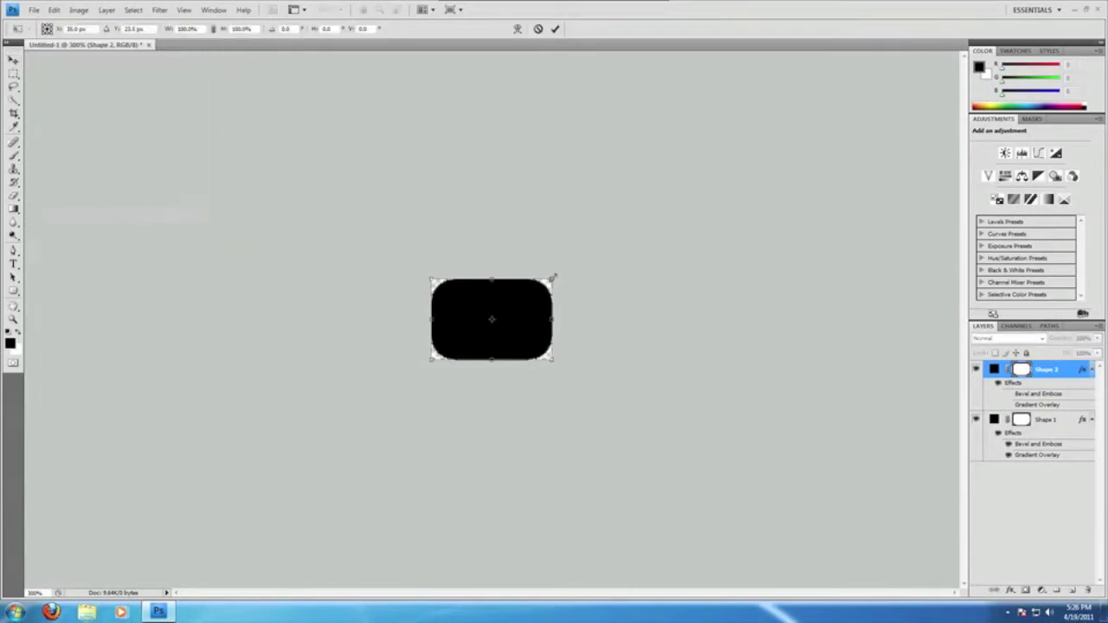
left_click_drag(552, 277, 546, 282)
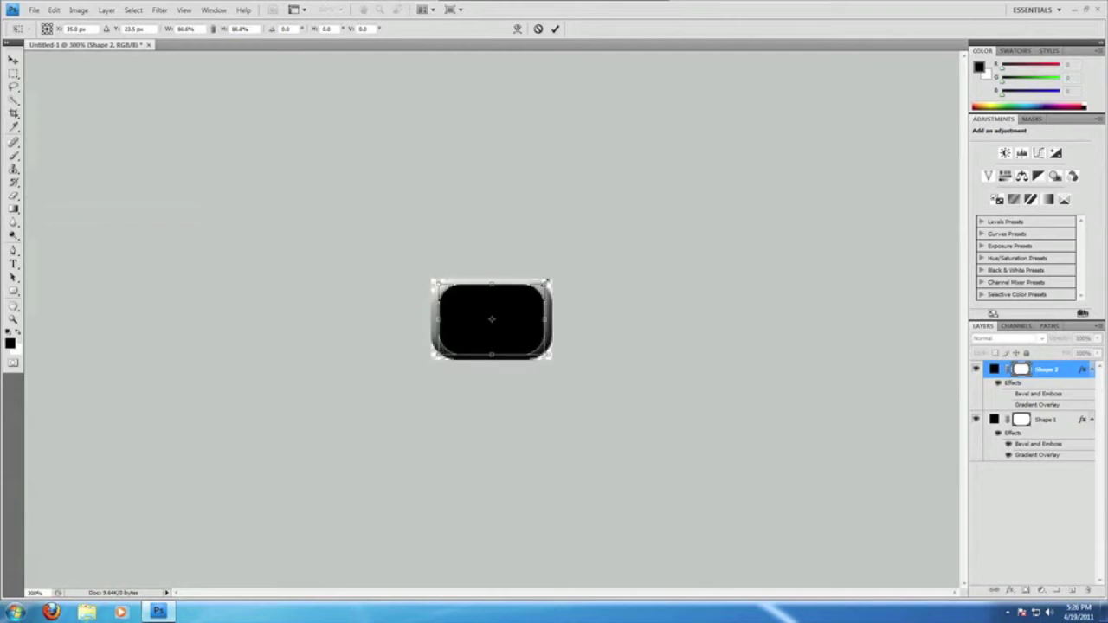
left_click(13, 61)
left_click(493, 231)
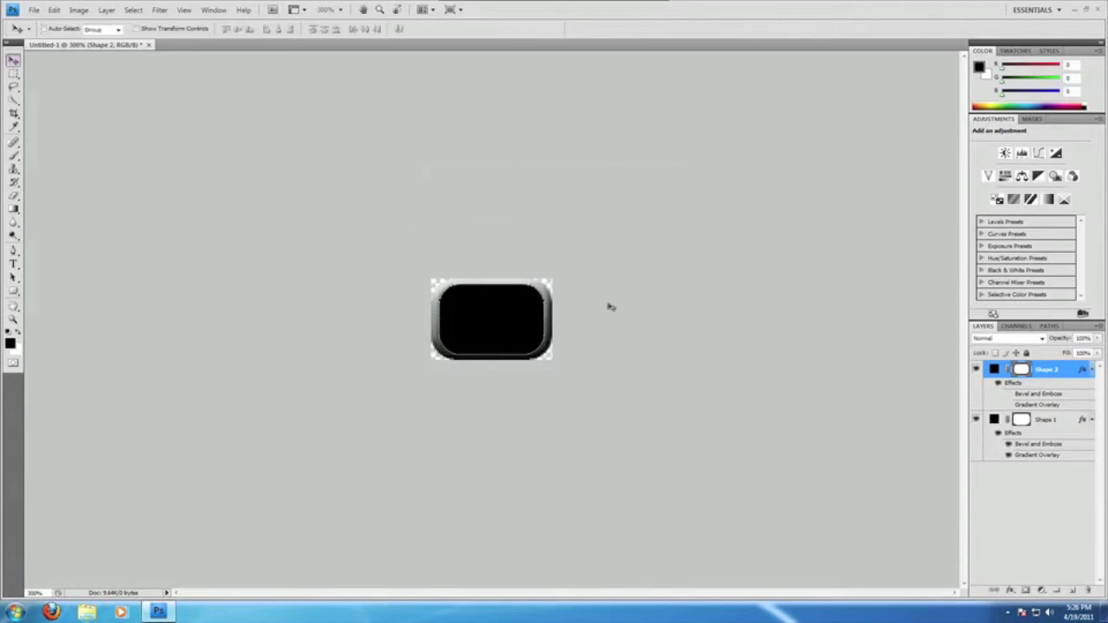
left_click(1006, 523)
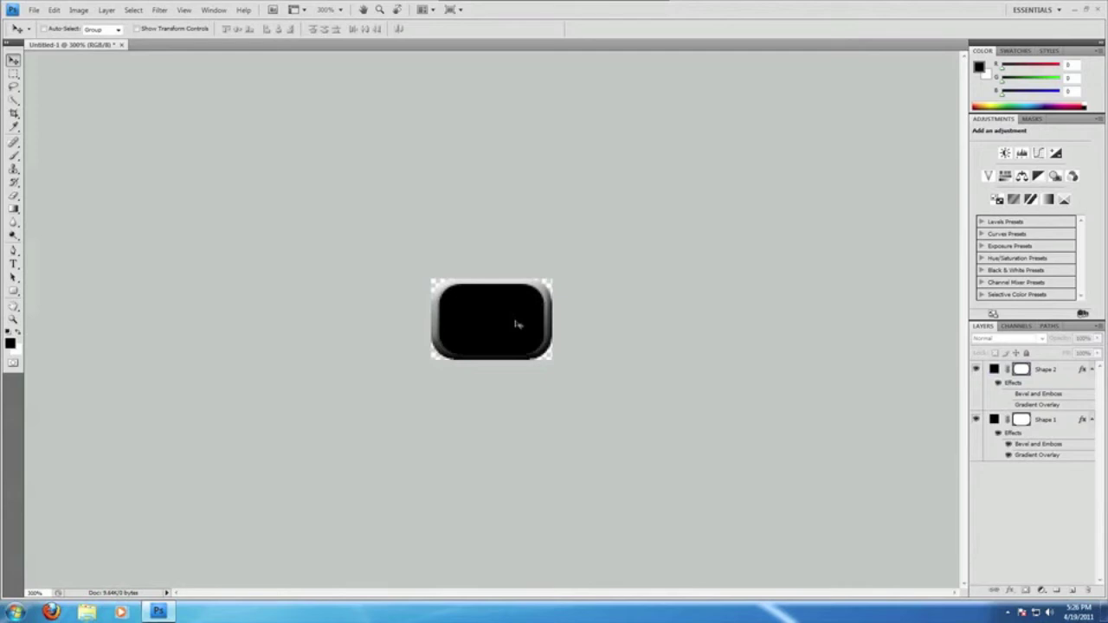
- Hide Shape 2, set Shape 1's bevel shadow colour to 373737, then show and select Shape 2
double_click(1043, 444)
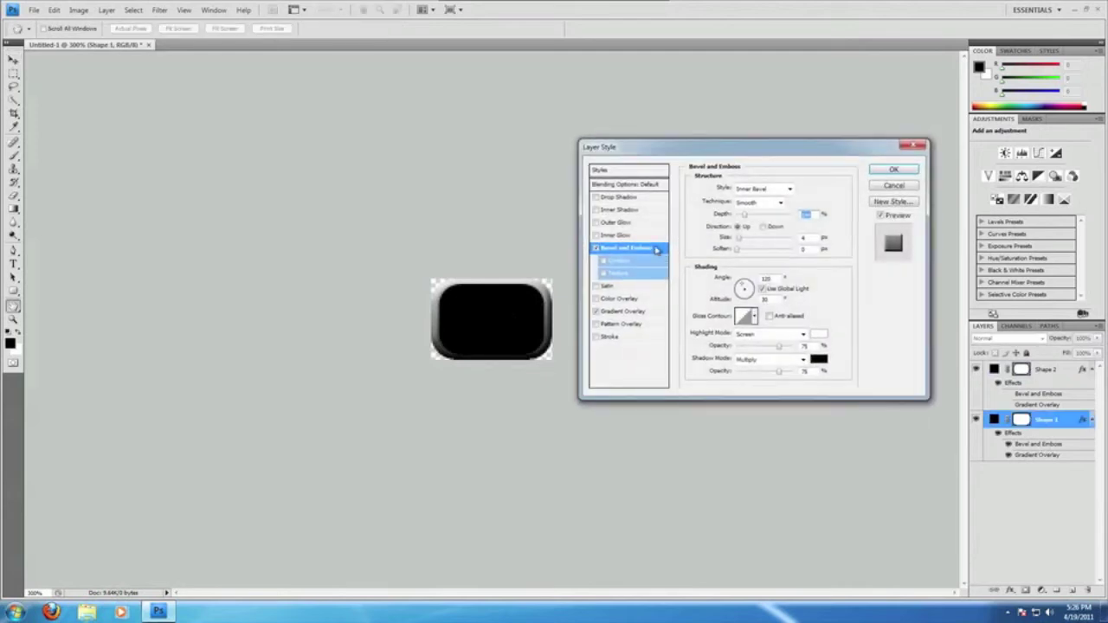
left_click(892, 170)
left_click(977, 369)
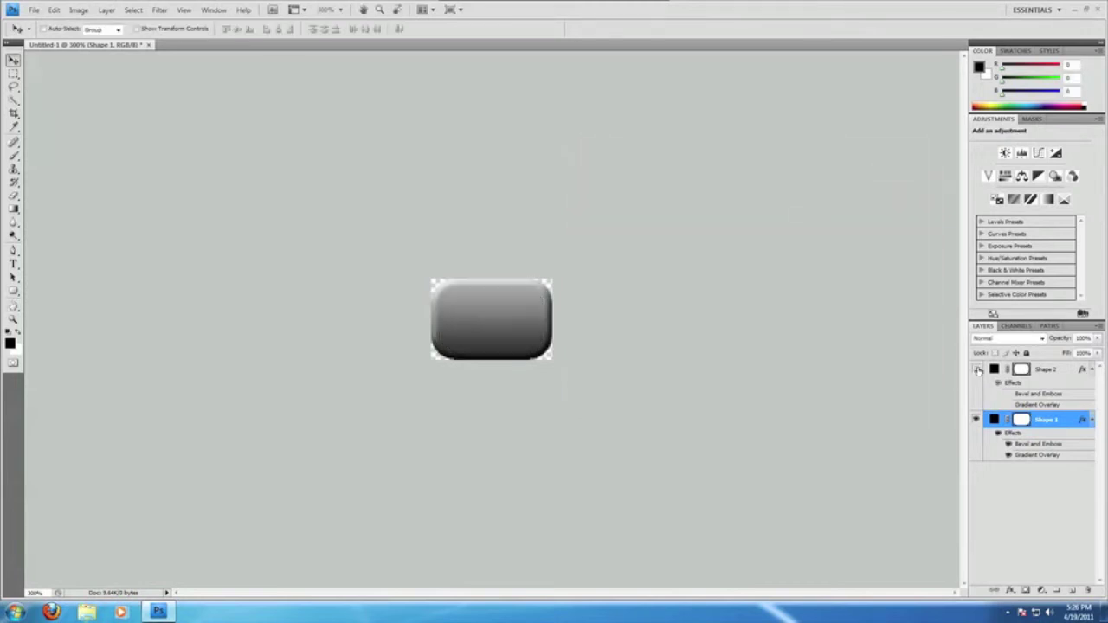
double_click(1023, 444)
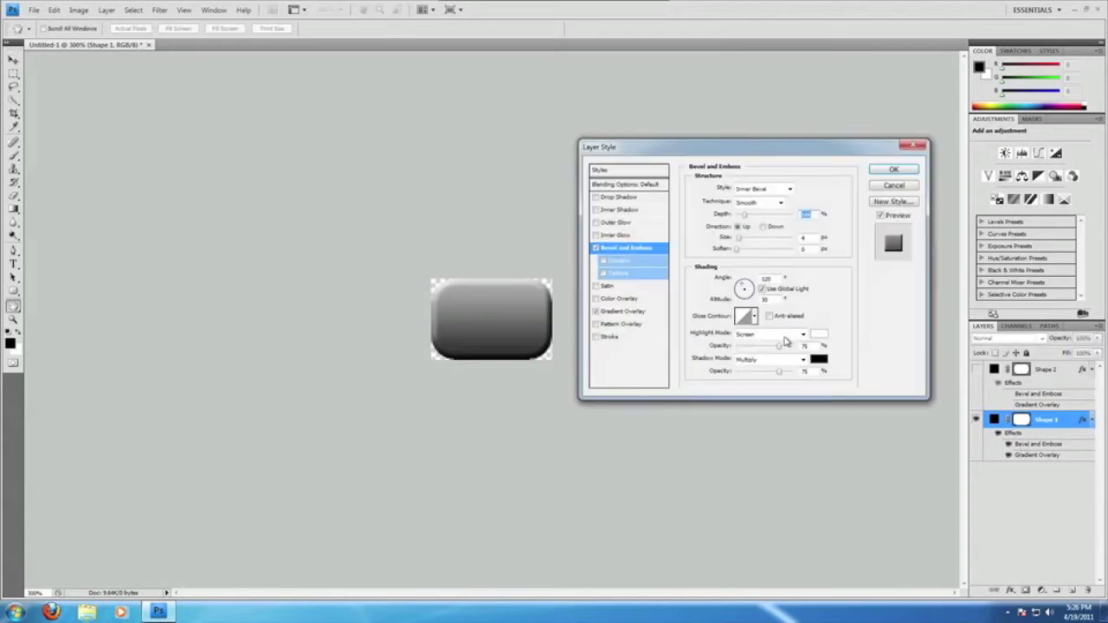
left_click(819, 359)
mouse_move(449, 285)
left_mouse_down()
mouse_move(428, 292)
mouse_move(379, 276)
left_mouse_up()
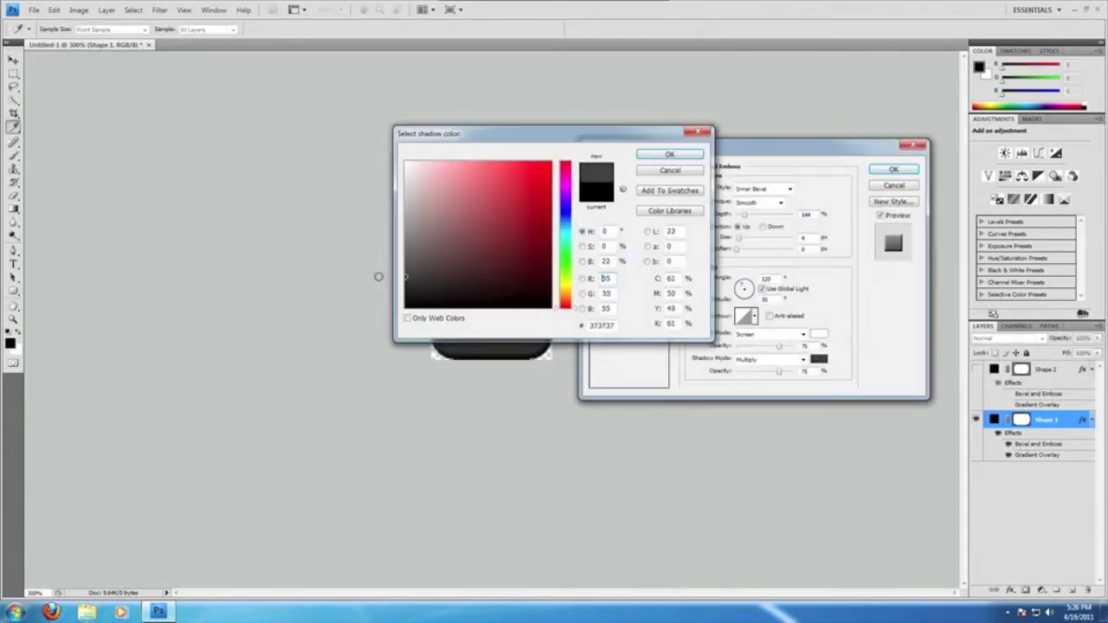
left_click(668, 155)
left_click(891, 170)
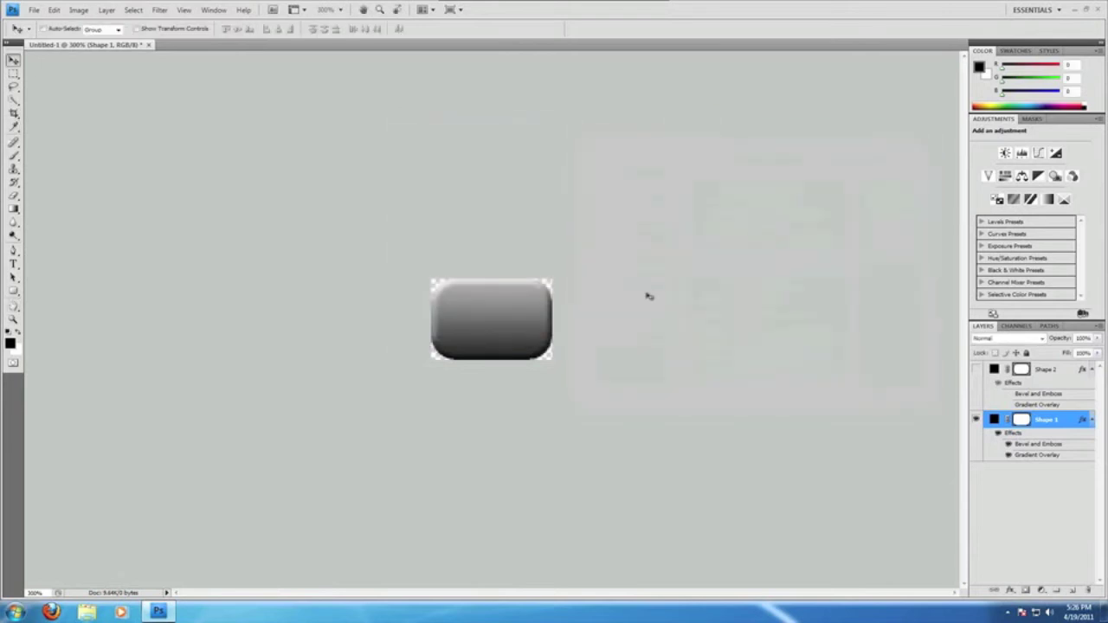
left_click(975, 369)
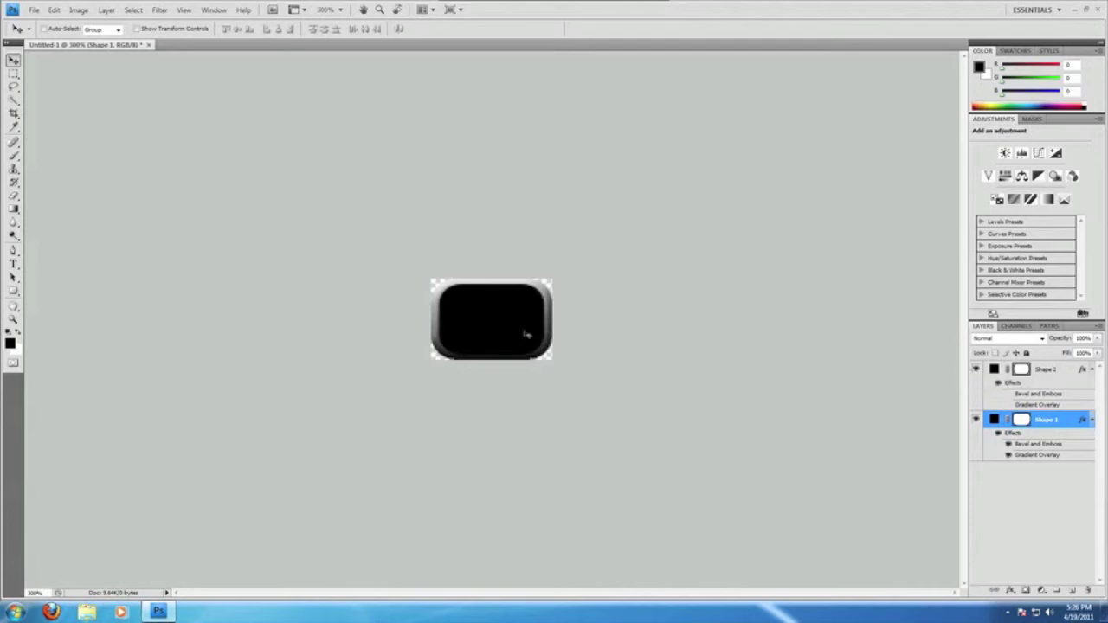
left_click(1063, 370)
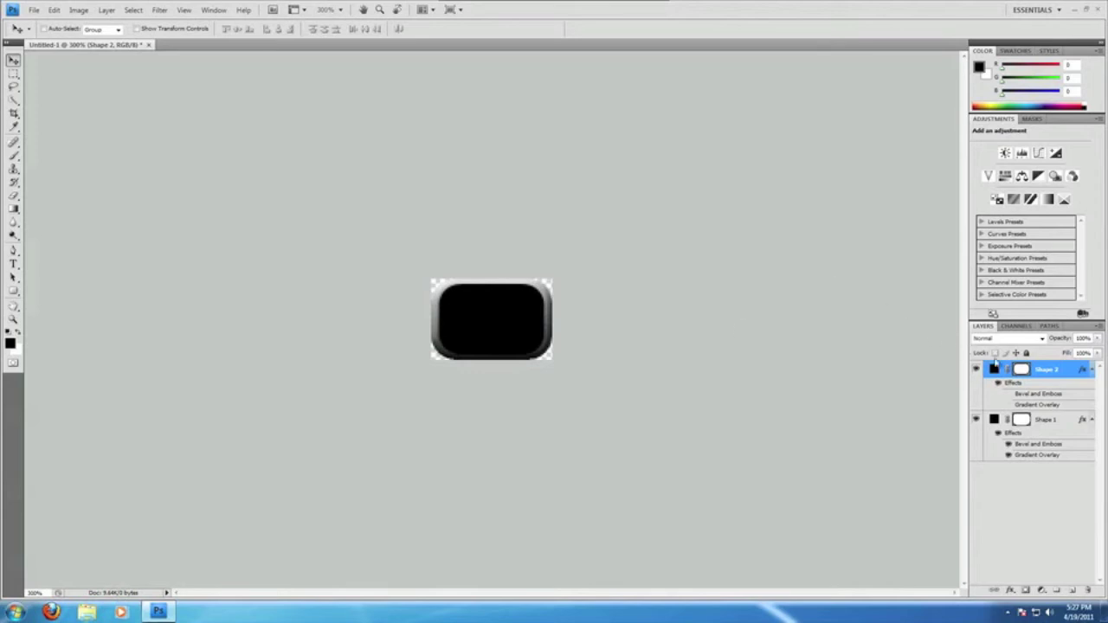
- Add and delete an empty Layer 1, then reopen the Layer Style dialog for Shape 2
double_click(1070, 374)
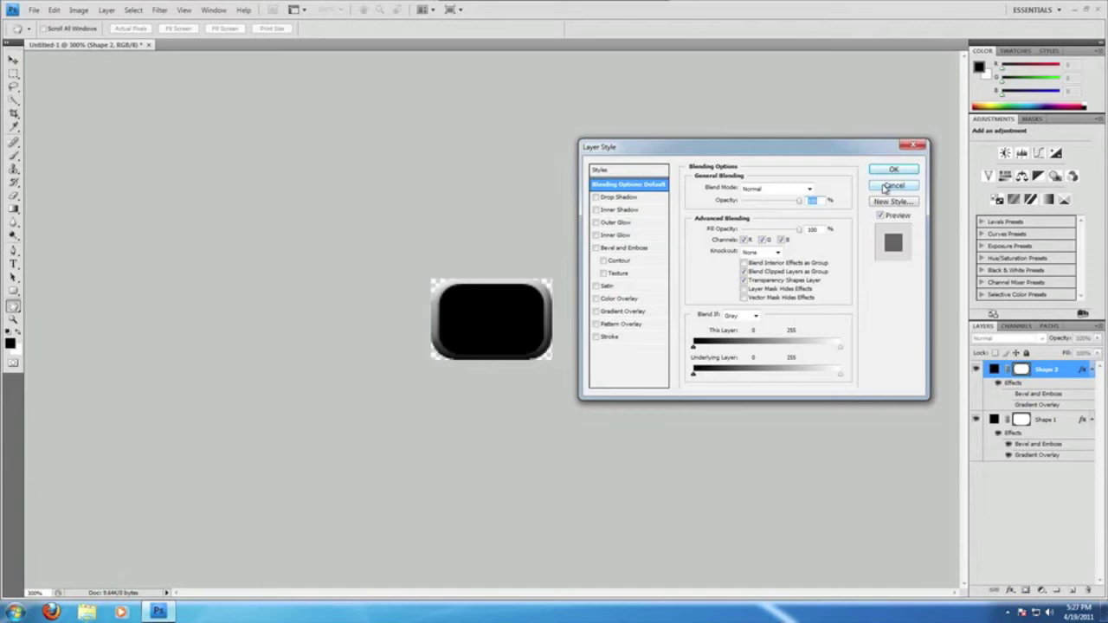
left_click(885, 187)
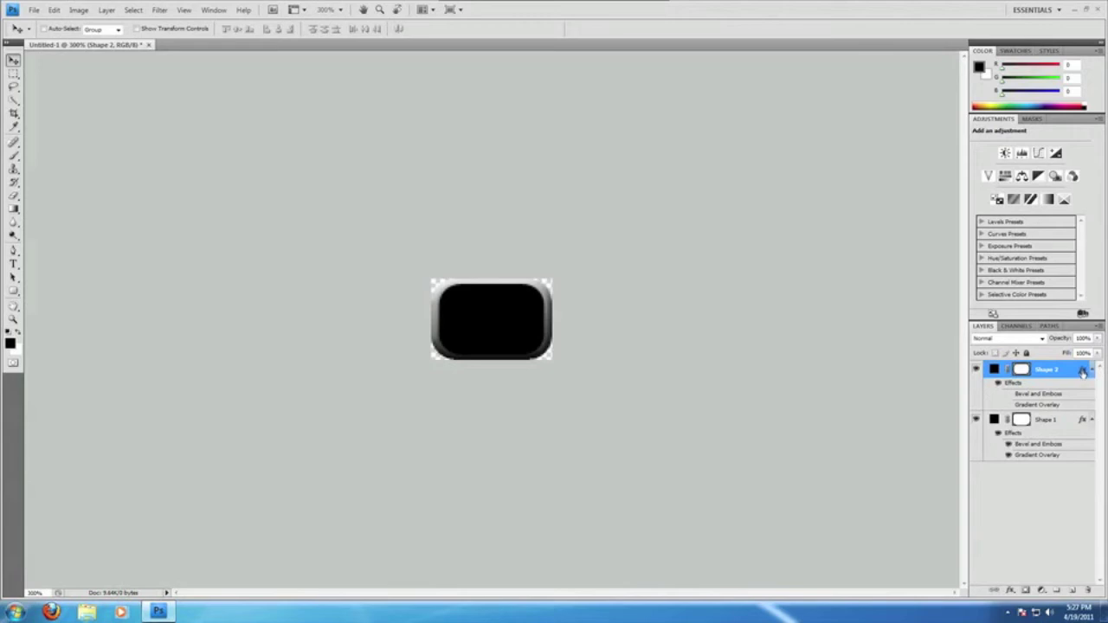
left_click(1072, 588)
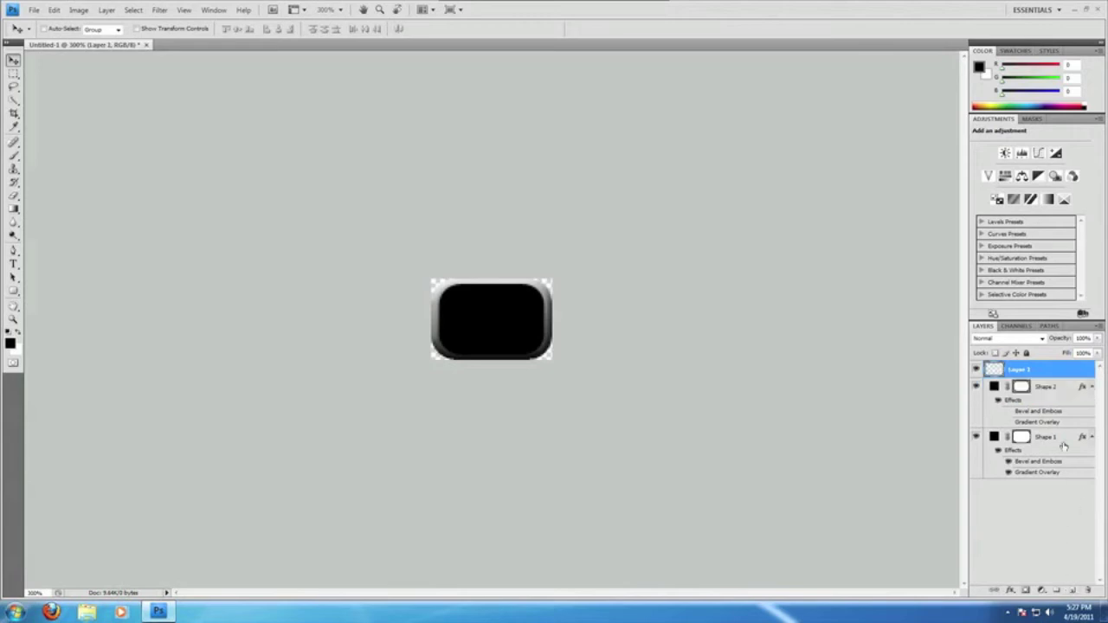
double_click(1082, 370)
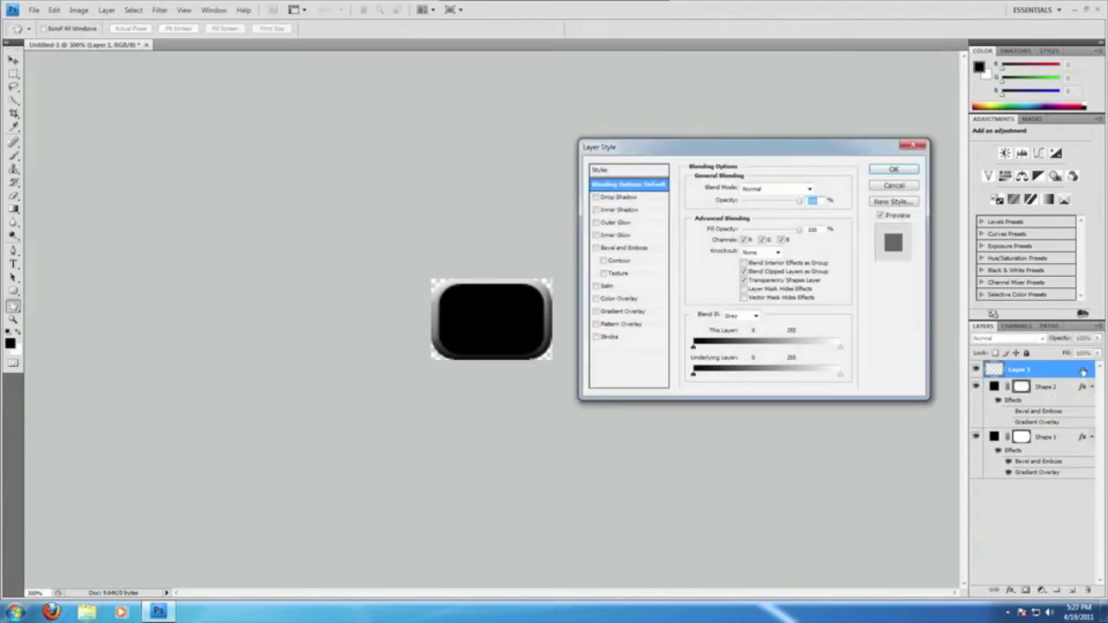
left_click(889, 187)
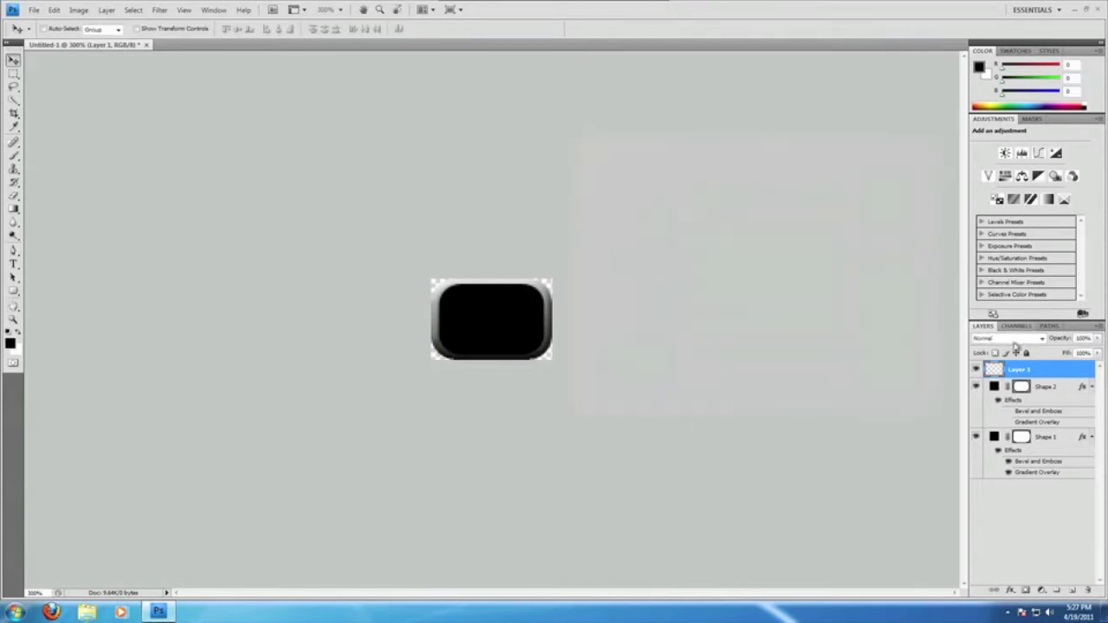
left_click(1089, 590)
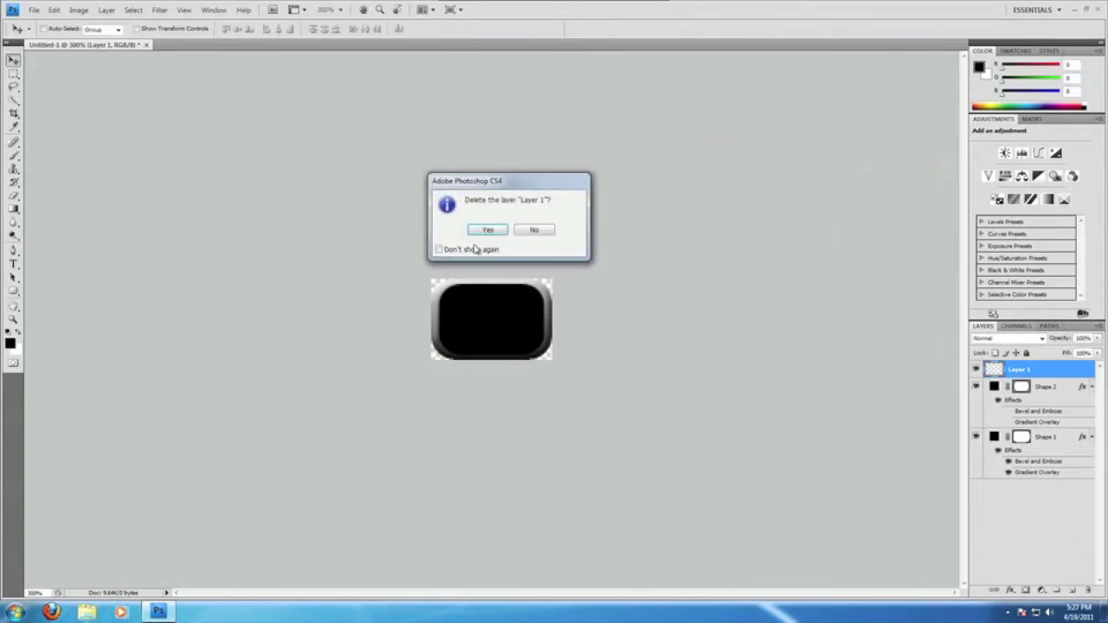
left_click(489, 228)
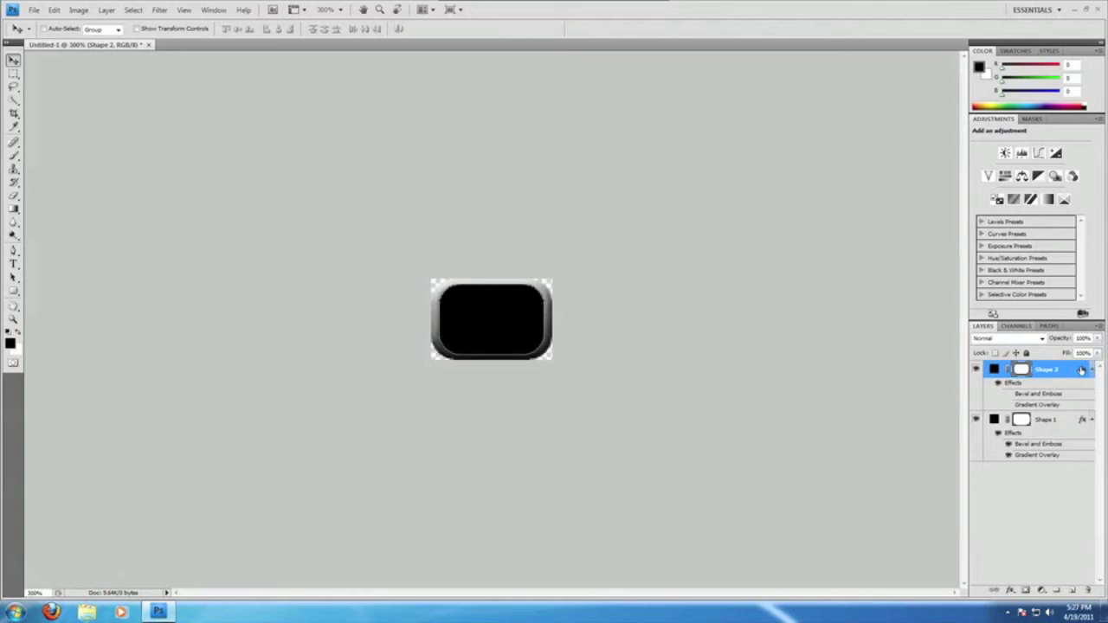
double_click(1081, 370)
left_click_drag(645, 152, 640, 165)
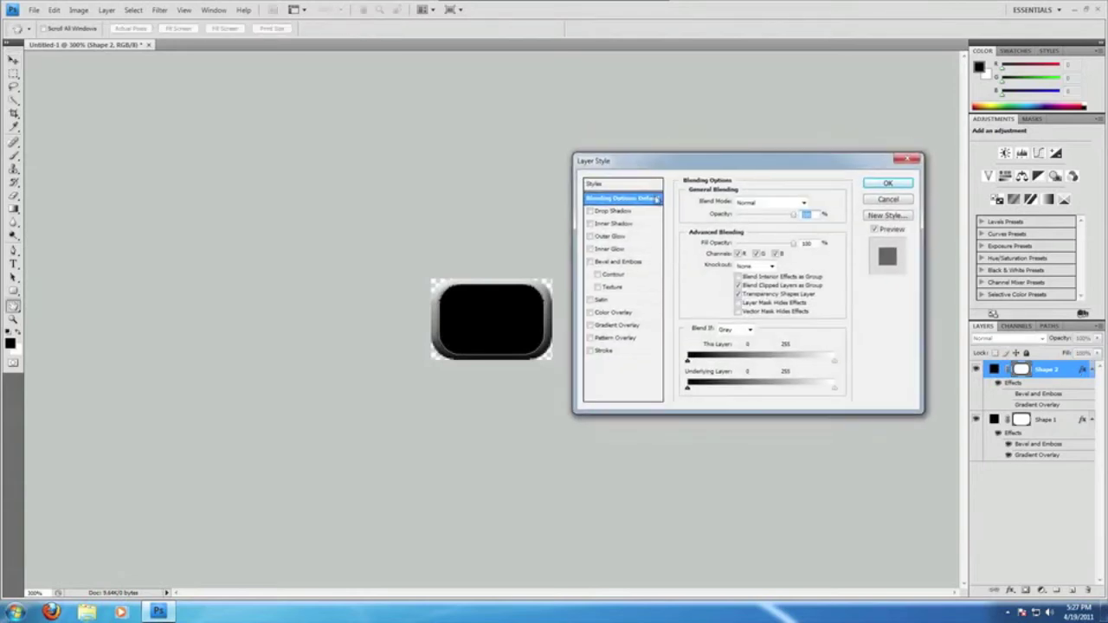
- Try Outer Glow and a Normal-mode Inner Shadow on Shape 2, keeping only Inner Glow enabled
left_click(611, 236)
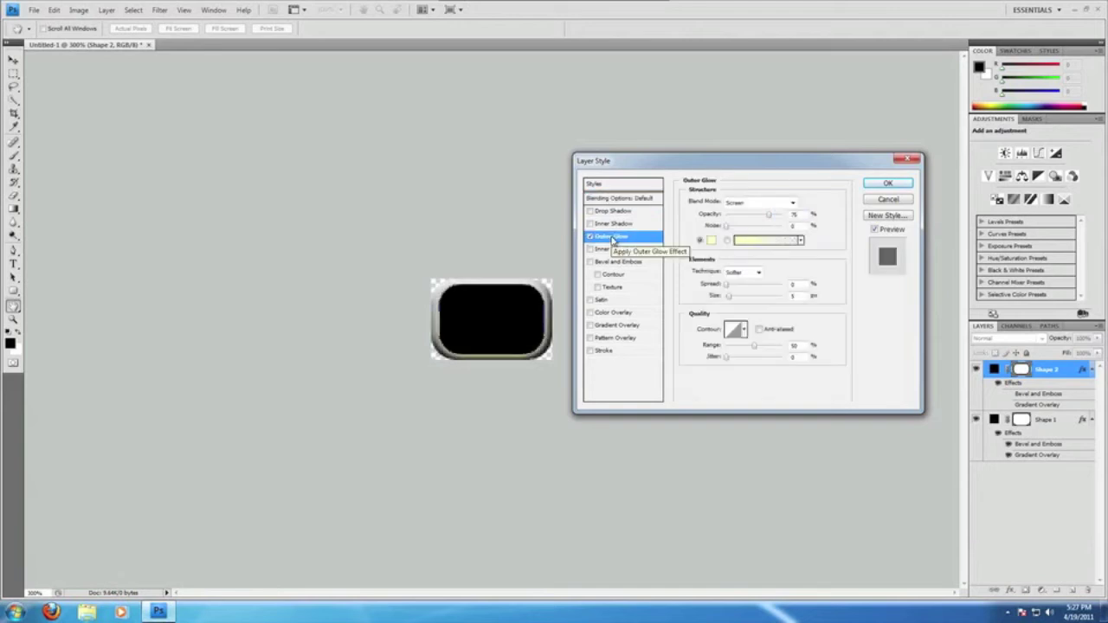
left_click(590, 238)
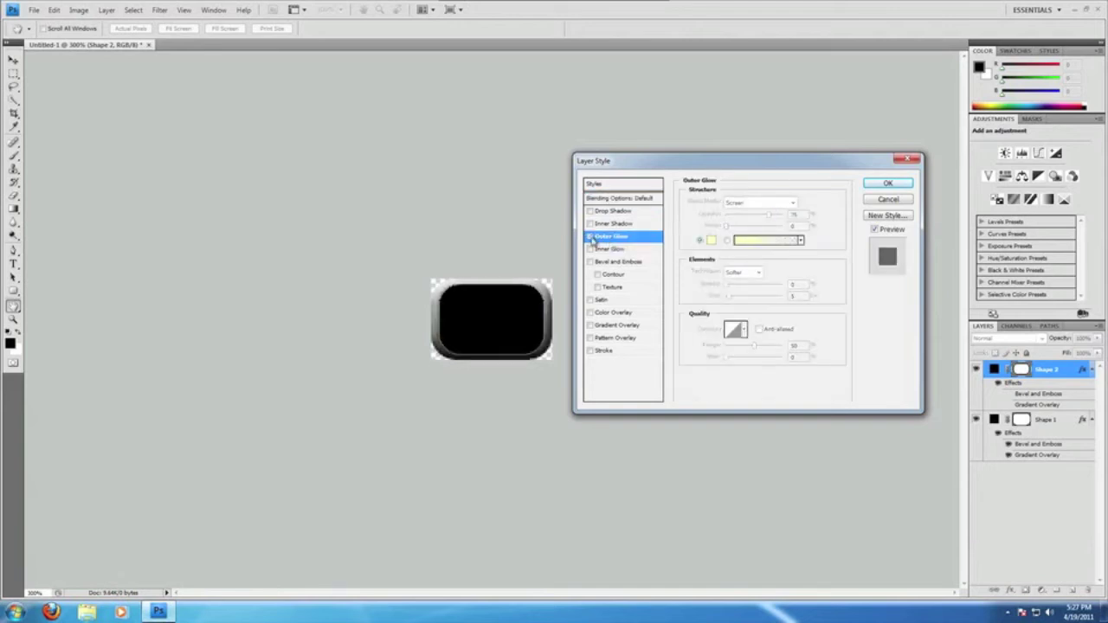
left_click(605, 230)
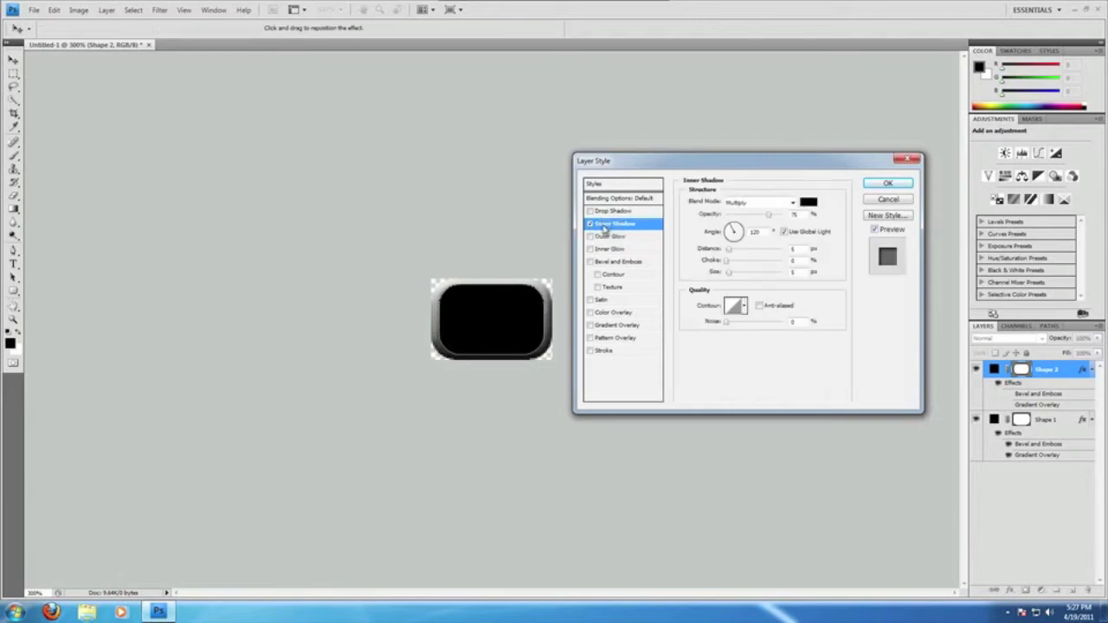
left_click(778, 203)
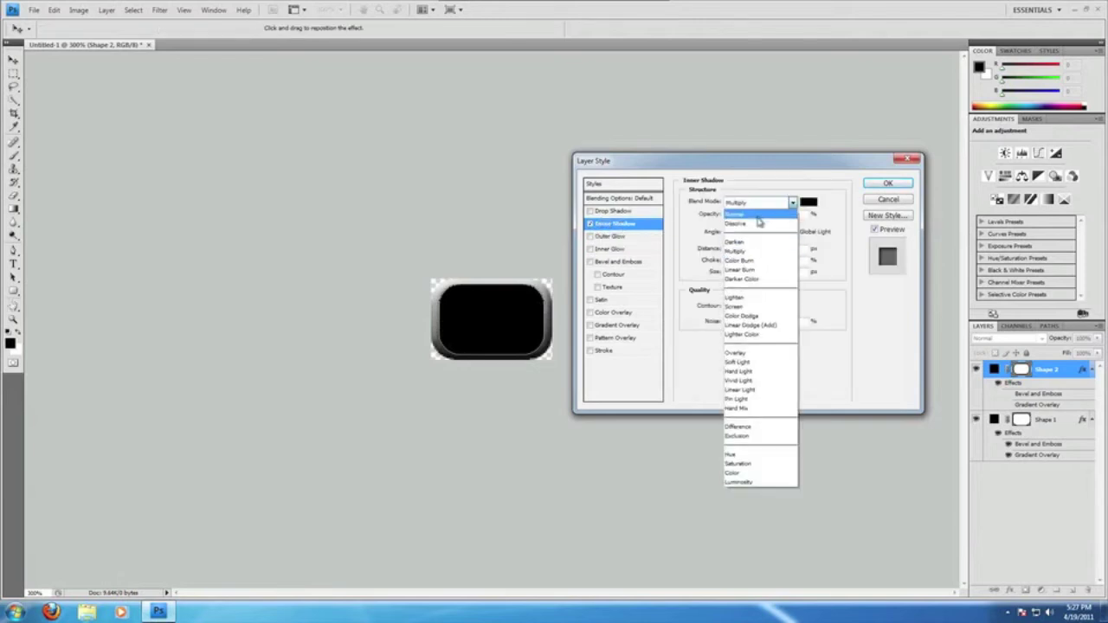
left_click(757, 216)
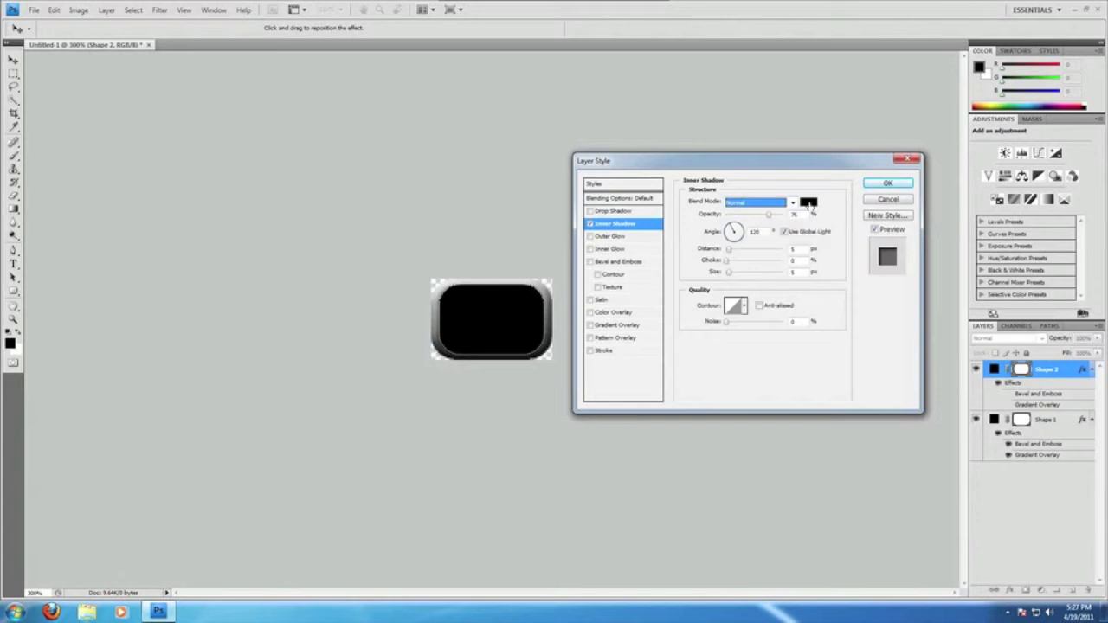
left_click(591, 248)
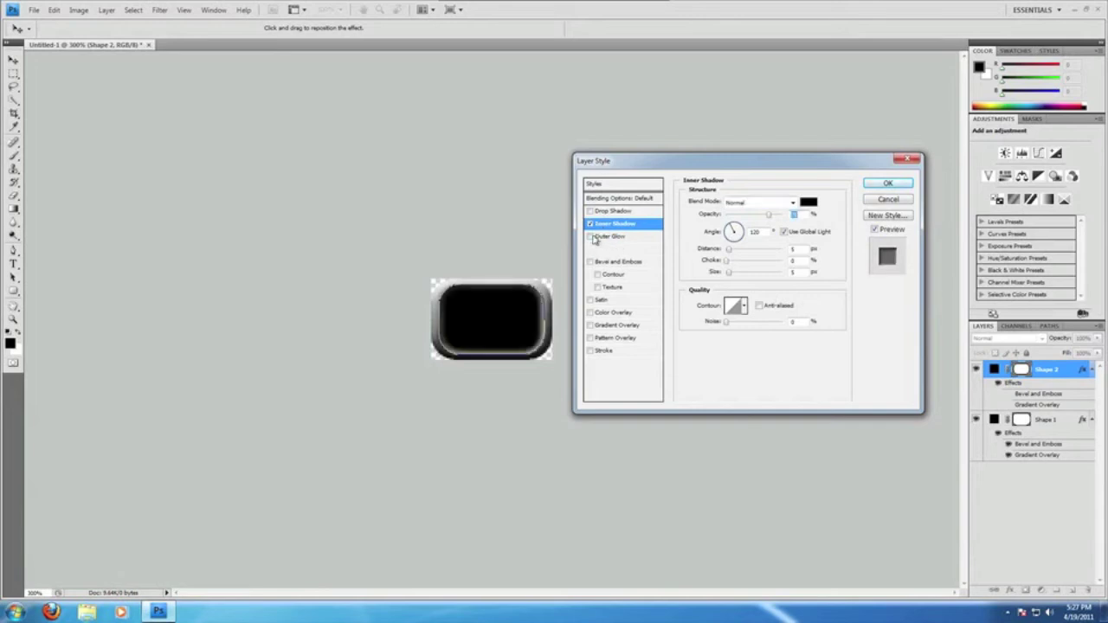
left_click(589, 223)
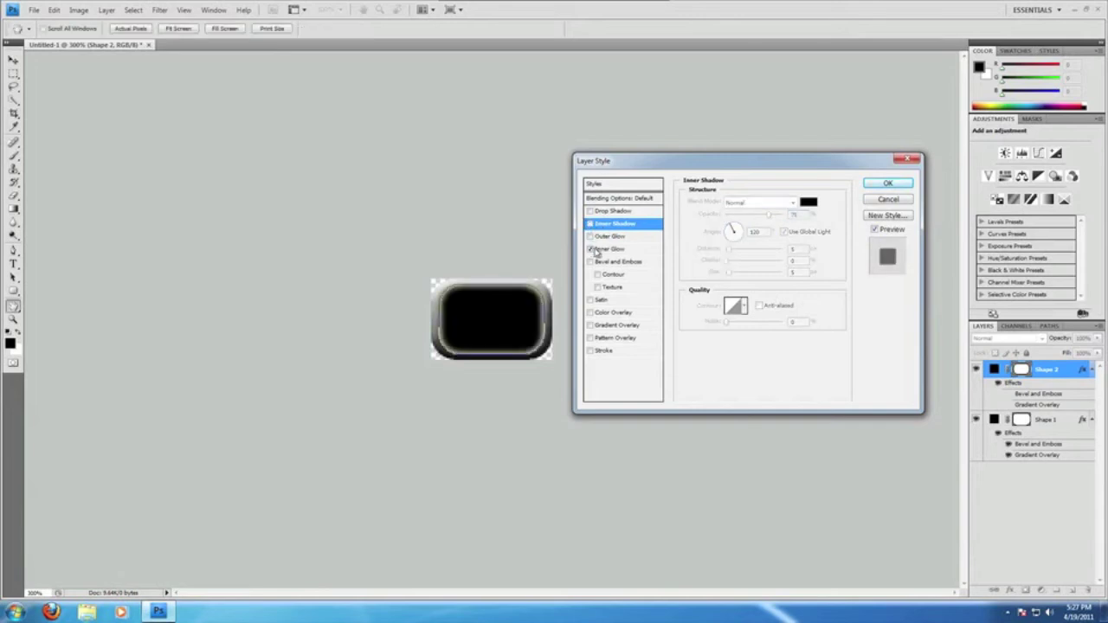
left_click(612, 250)
- Give Shape 2's Inner Glow Normal mode, grey 9e9e9e colour, 80% opacity and 5 px size
left_click(750, 204)
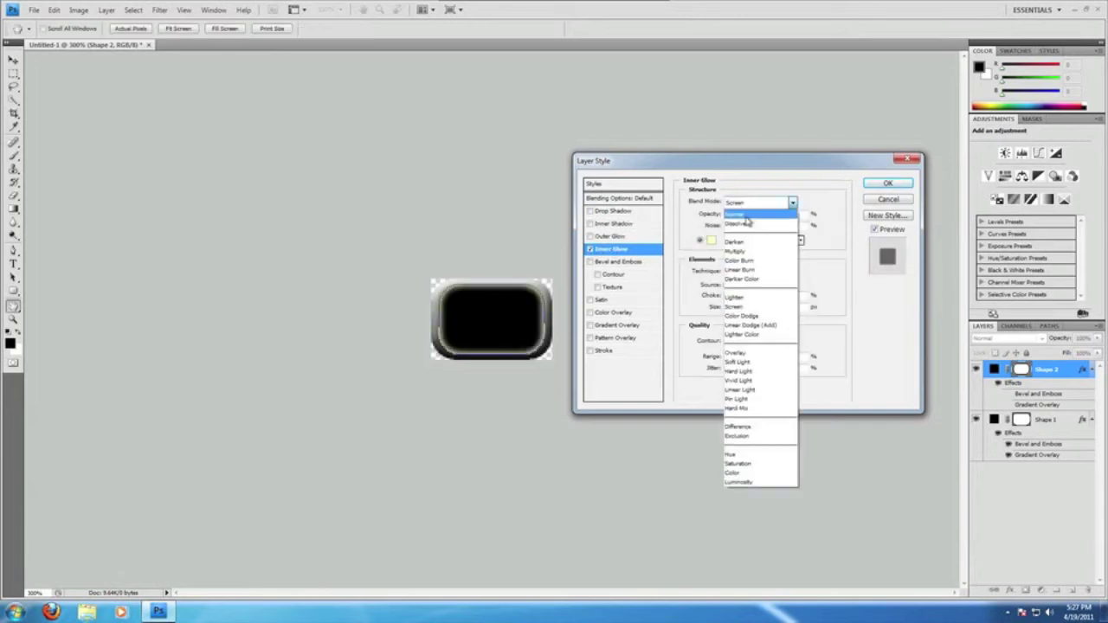
left_click(736, 213)
left_click(710, 240)
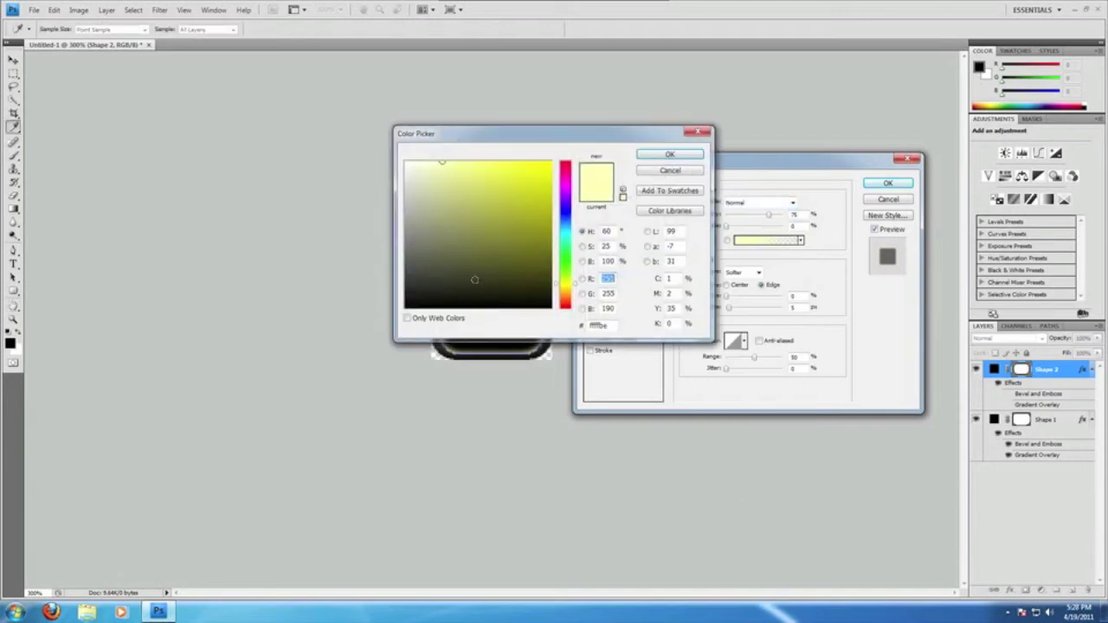
mouse_move(474, 279)
left_mouse_down()
mouse_move(380, 285)
mouse_move(331, 257)
mouse_move(343, 210)
left_mouse_up()
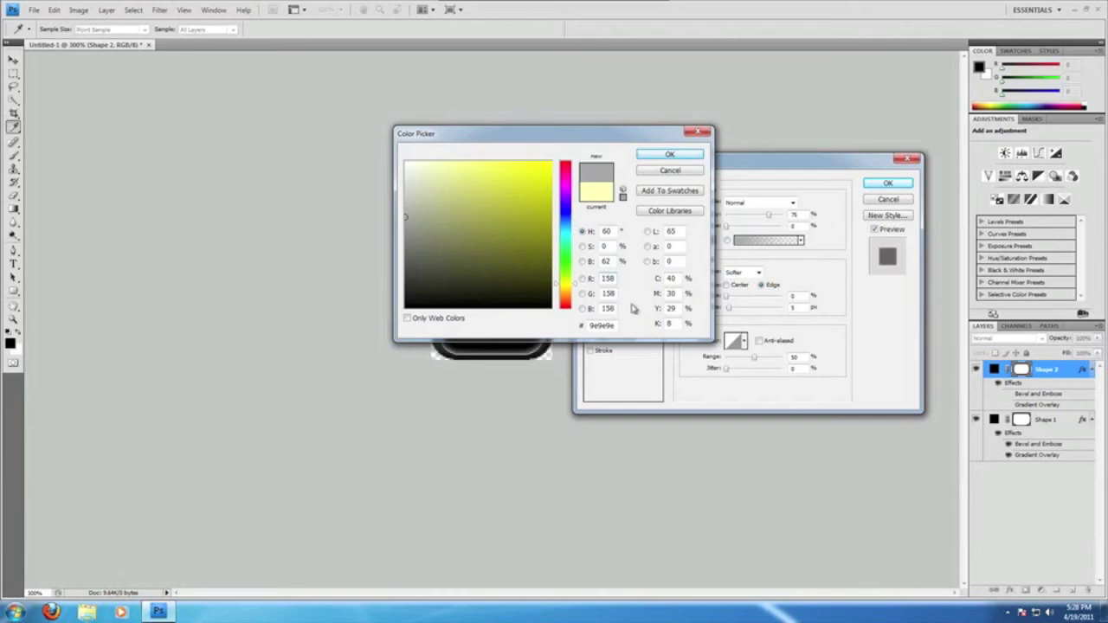
left_click(653, 156)
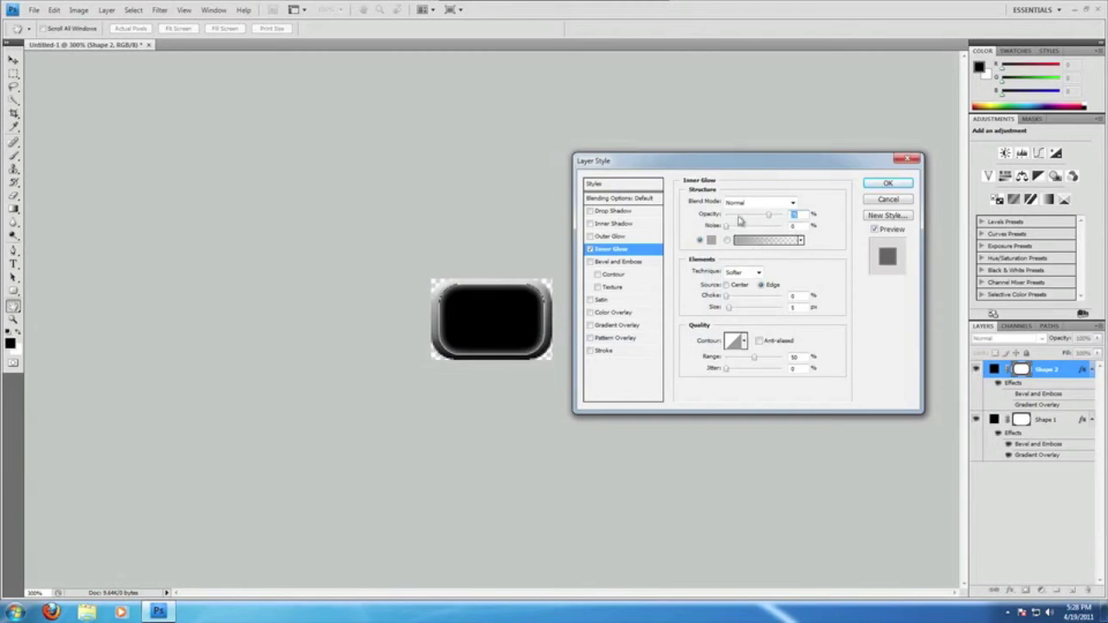
left_click_drag(766, 218, 805, 214)
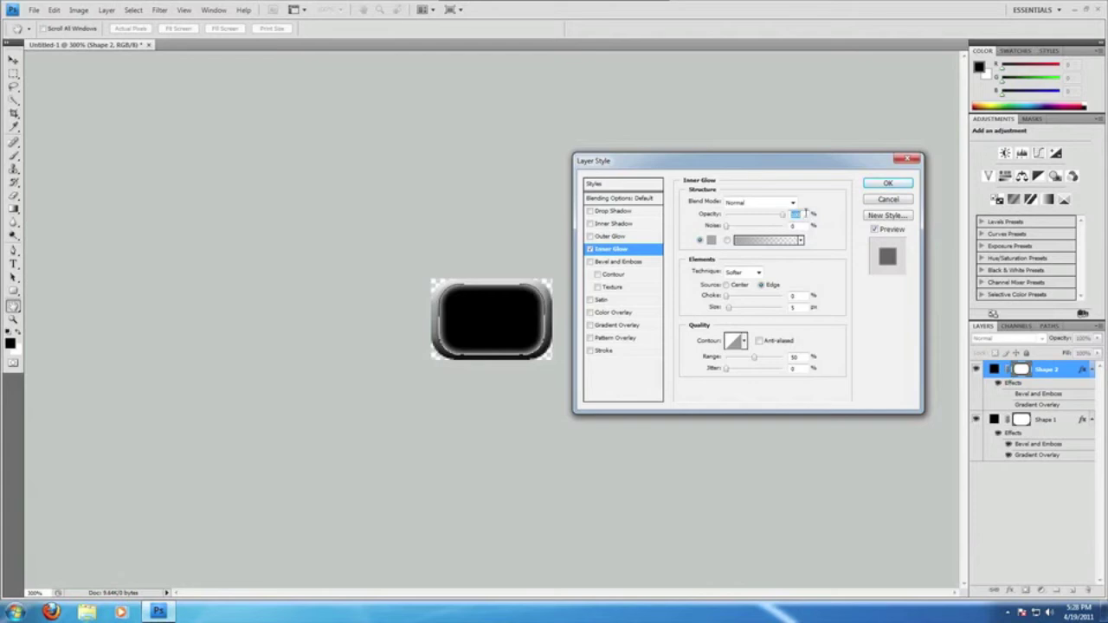
type("80")
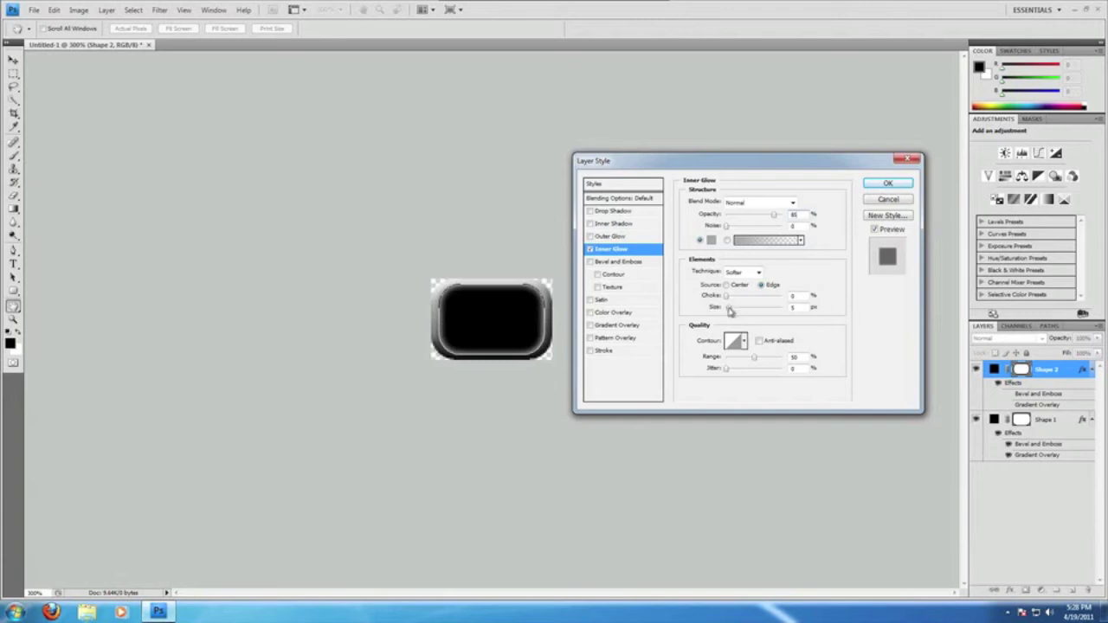
left_click_drag(730, 312, 731, 312)
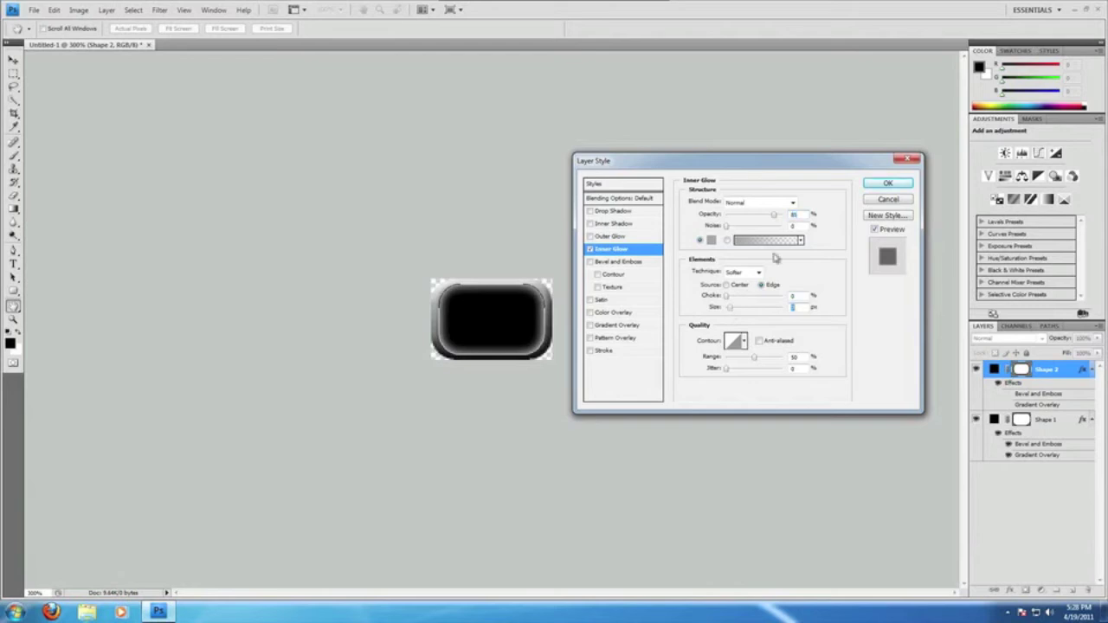
left_click(882, 182)
left_click(1050, 505)
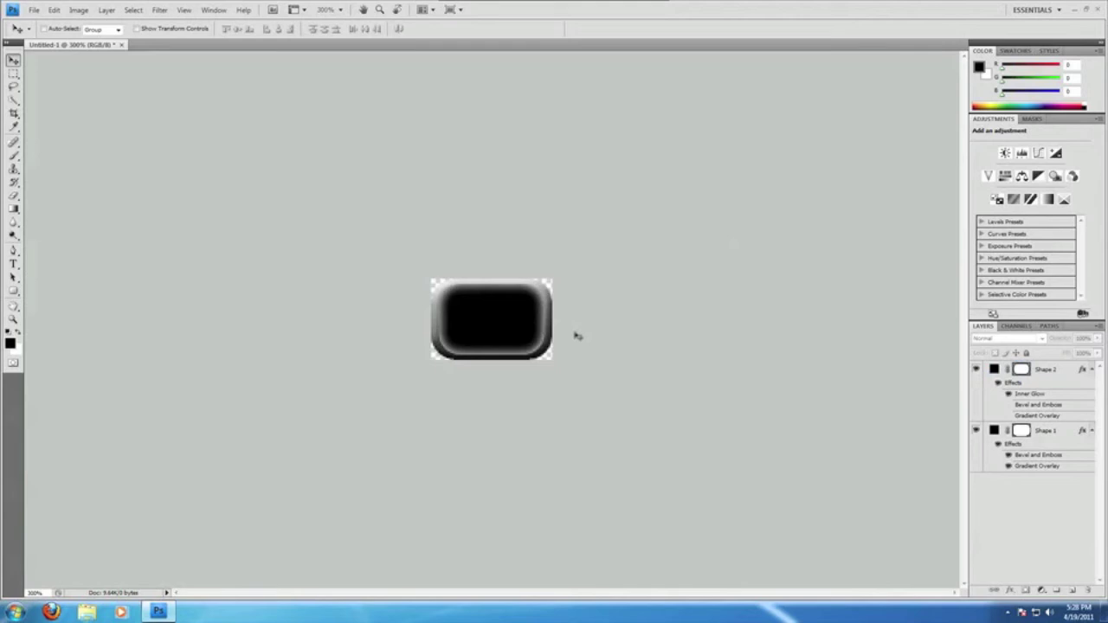
- Set the canvas zoom to 100% in the zoom field
left_click_drag(44, 594, 18, 594)
type("100")
key("Return")
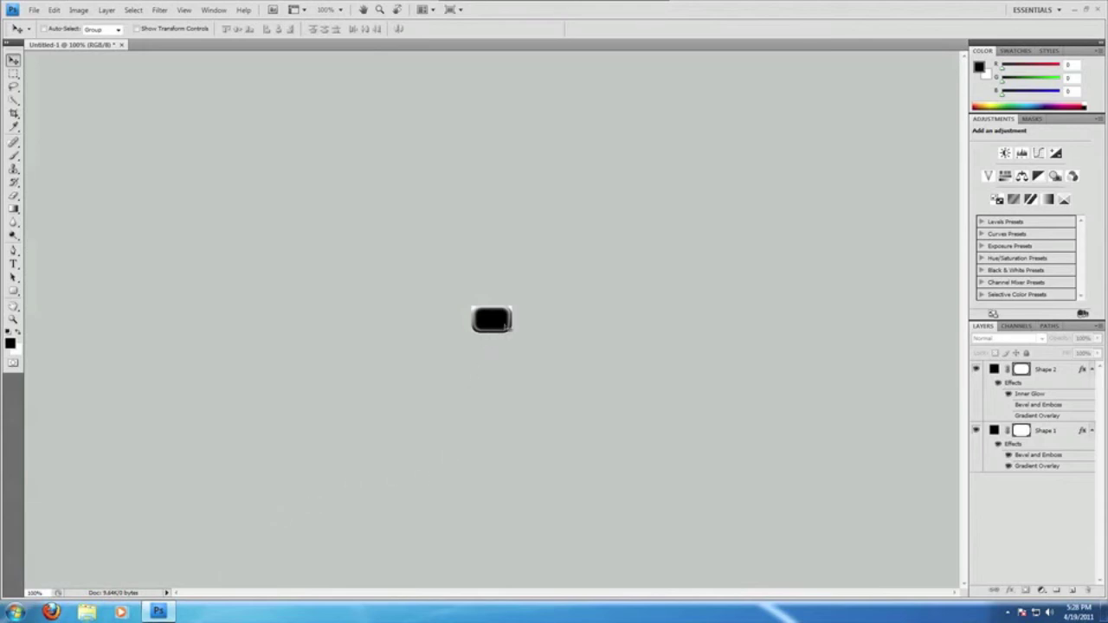
left_click(1033, 399)
double_click(1033, 399)
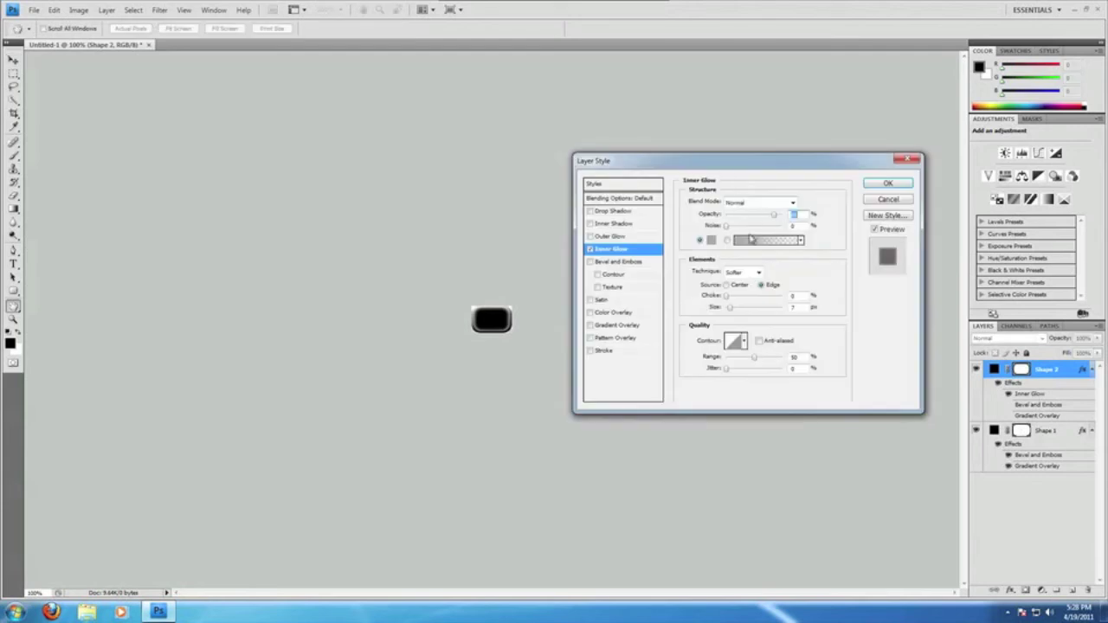
left_click(712, 244)
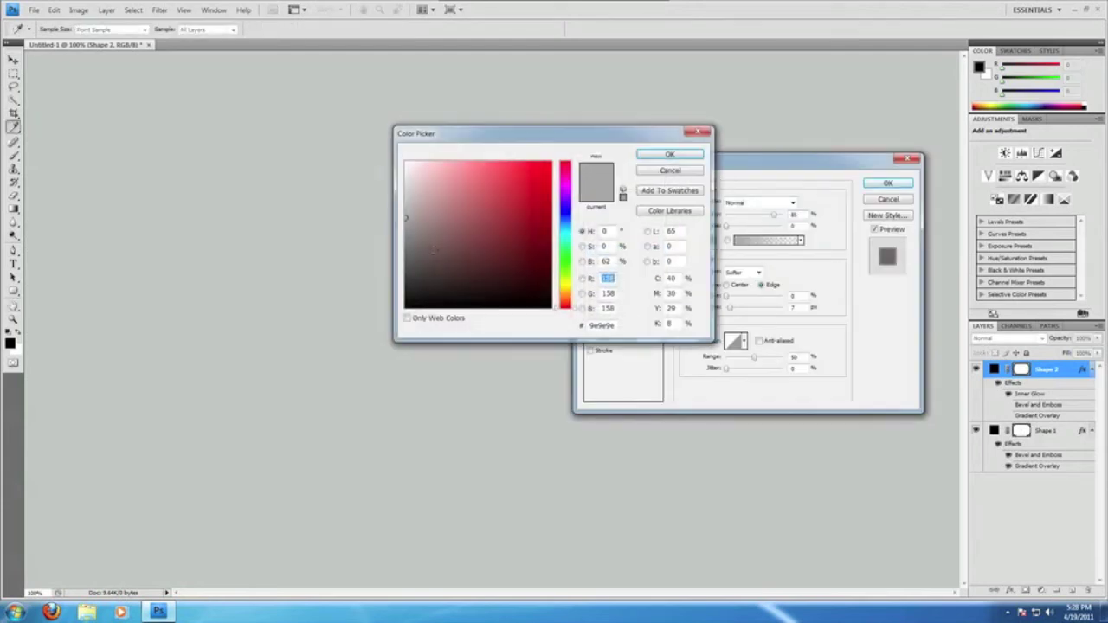
left_click(671, 155)
left_click(885, 184)
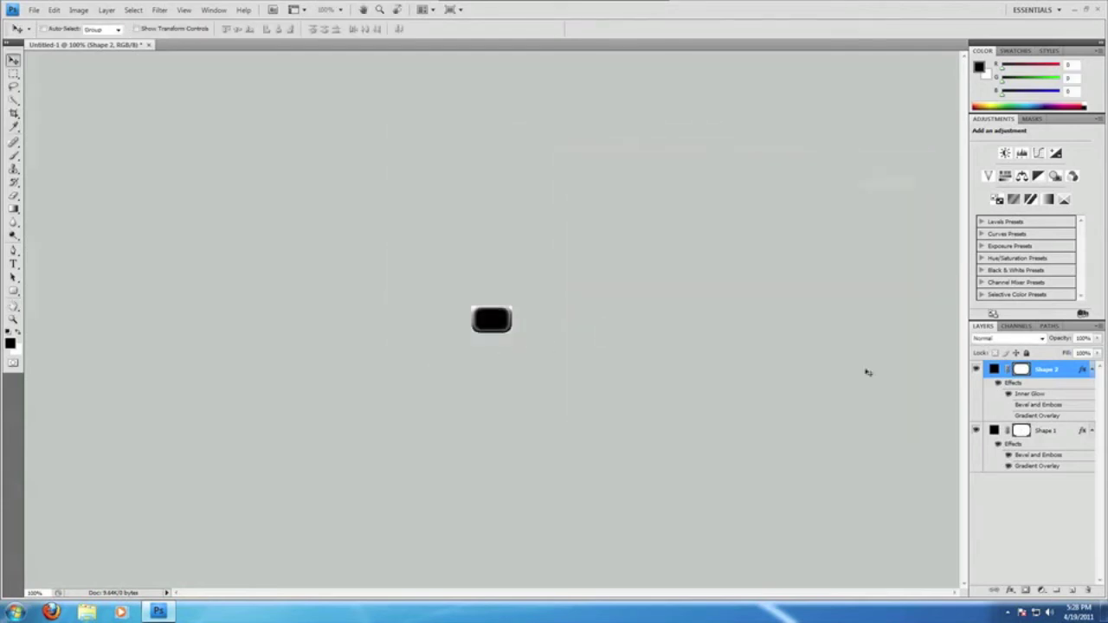
left_click(1033, 505)
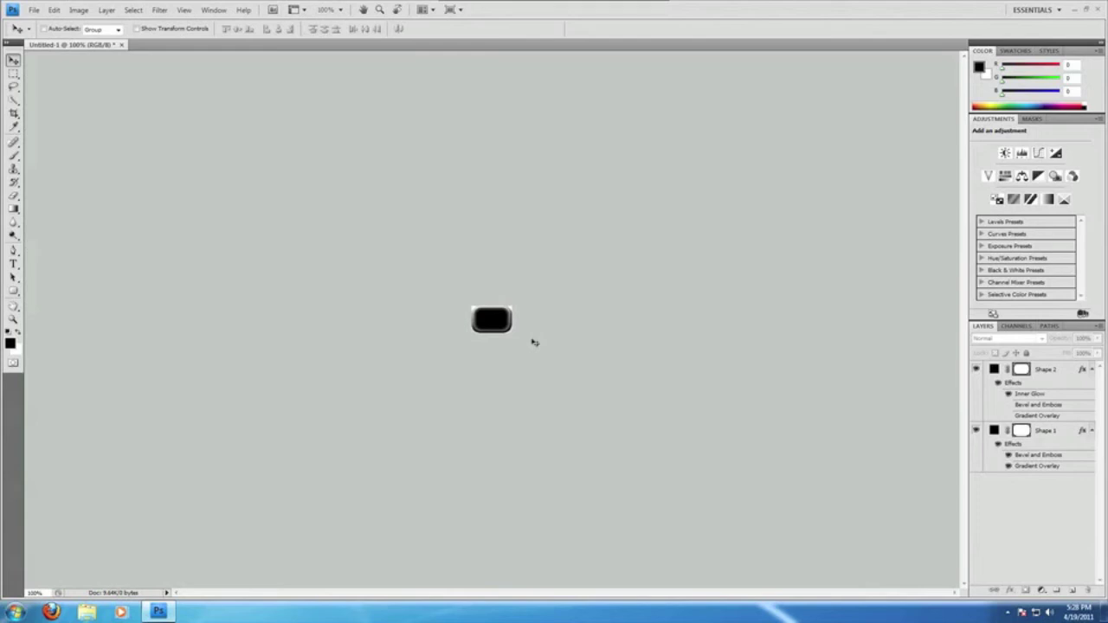
- Zoom the canvas to 300% and add a new empty layer on top
left_click(33, 593)
type("300")
key("Return")
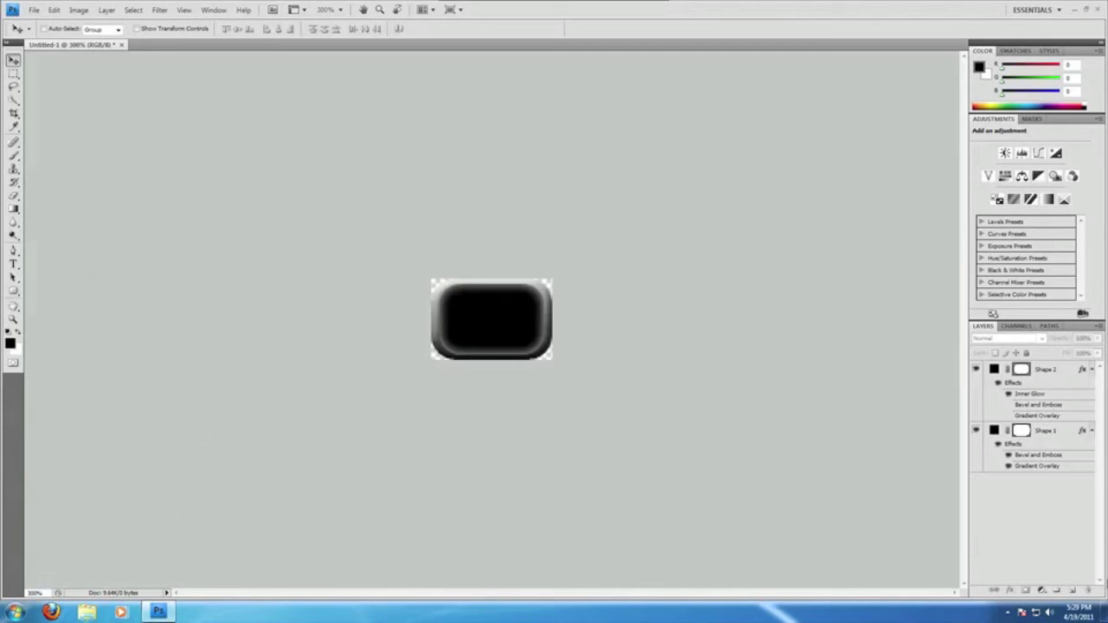
left_click(1070, 590)
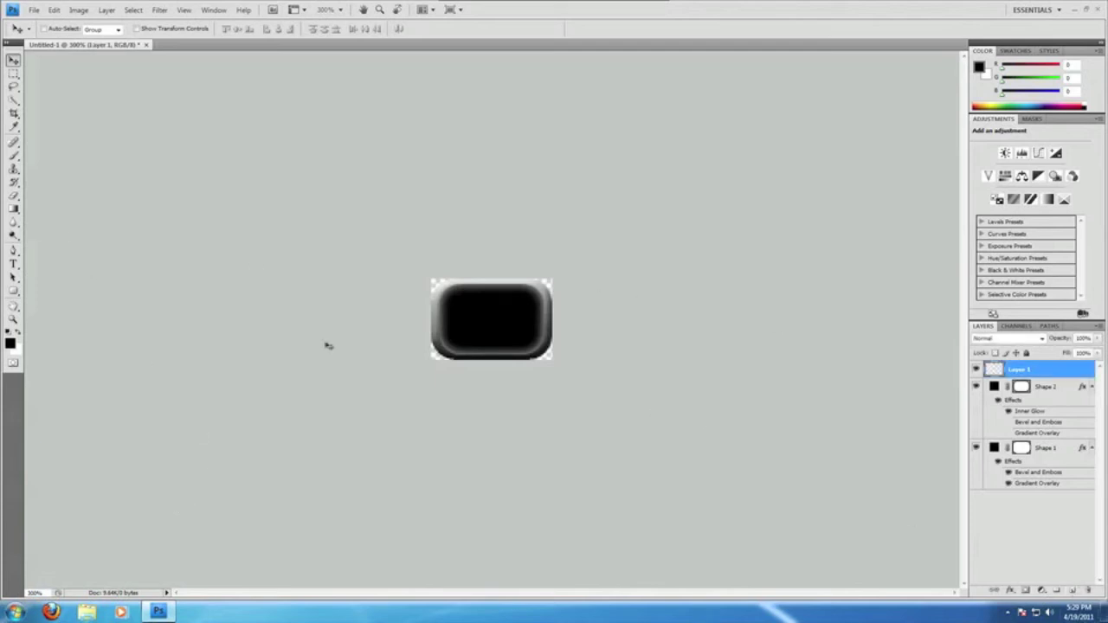
- Pick the Line Tool with the 0.5 cm Black Arrow preset, then the Custom Shape Tool
left_click(13, 292)
left_click(57, 333)
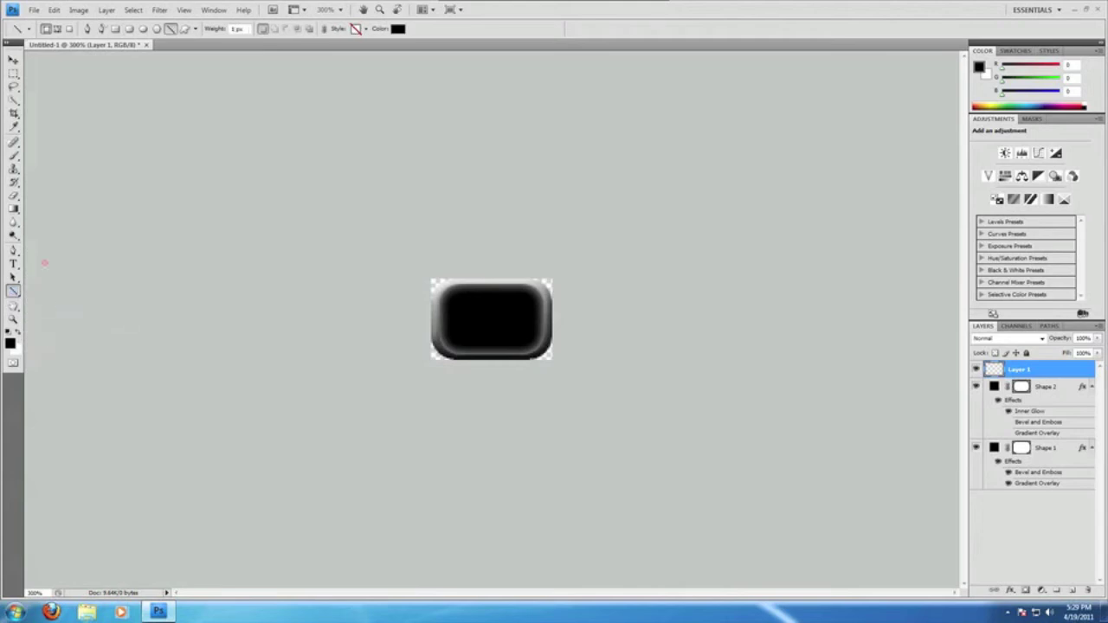
left_click(30, 30)
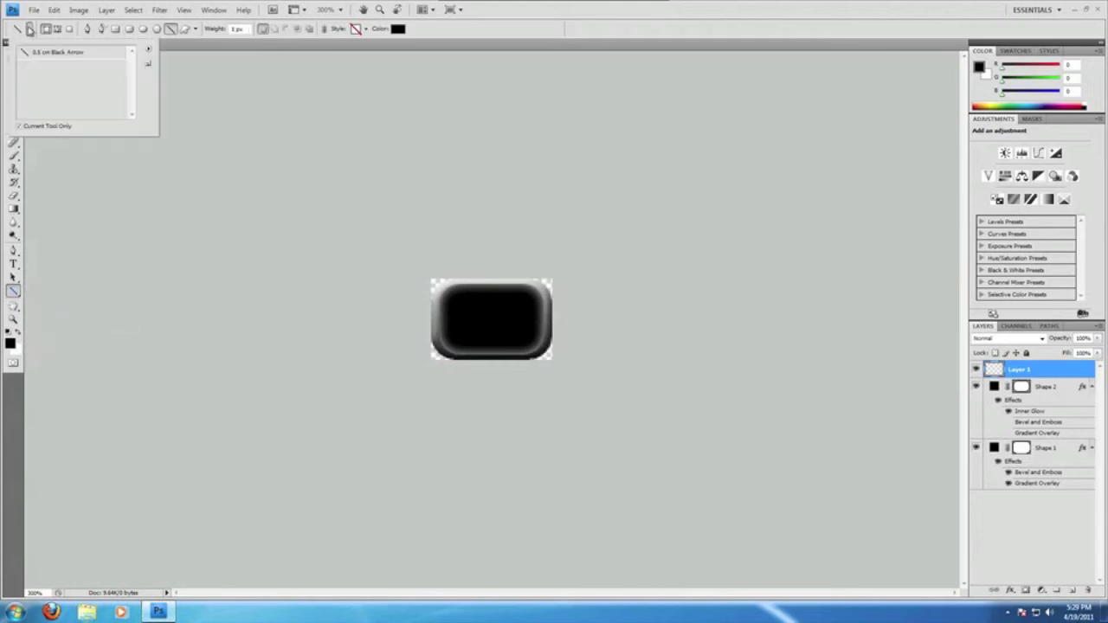
left_click(75, 54)
left_click(183, 79)
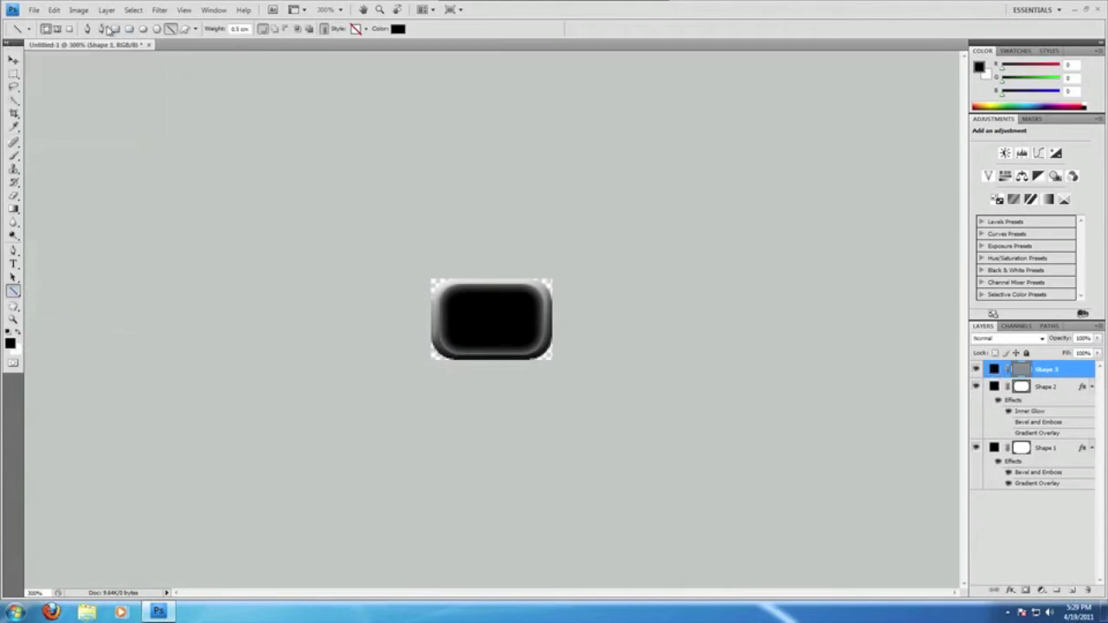
left_click(195, 30)
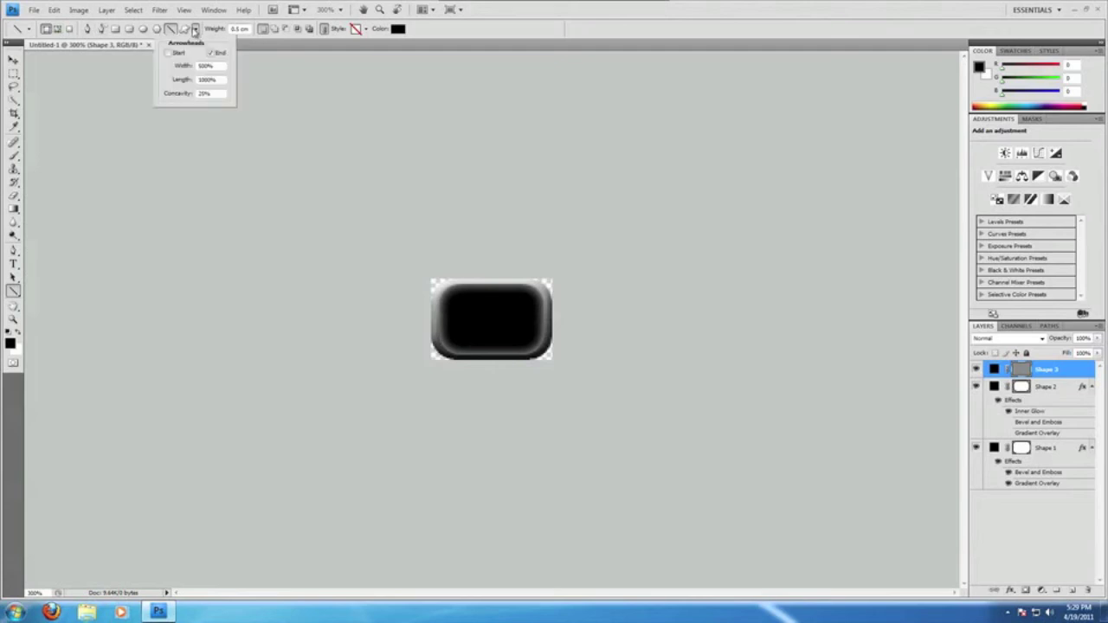
left_click(195, 30)
left_click(186, 28)
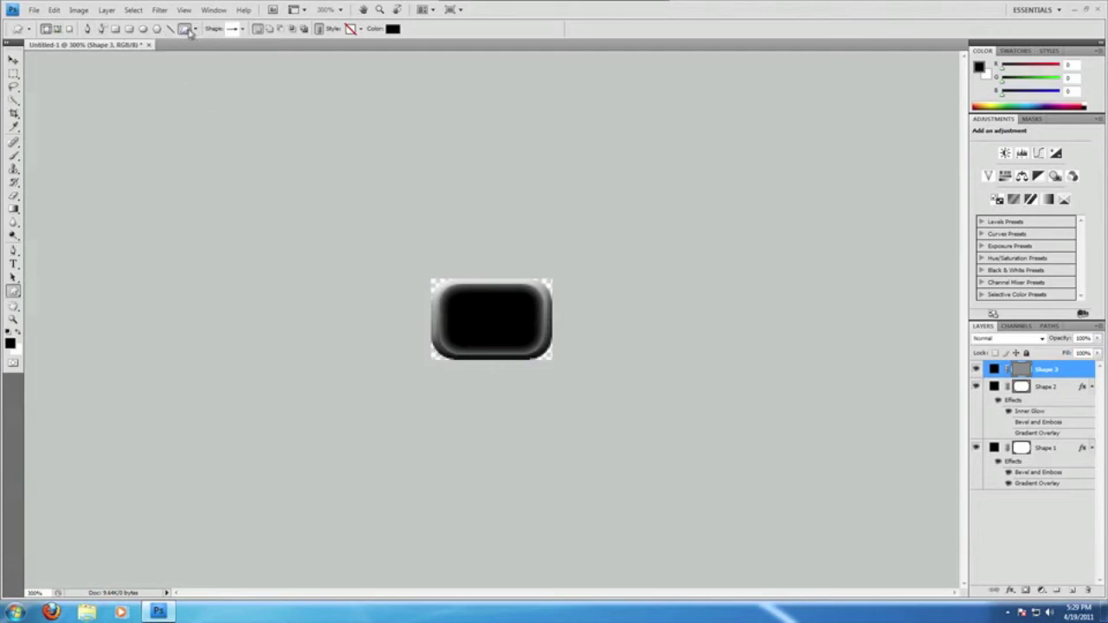
- Draw the thick arrow custom shape across the black button
left_click(244, 29)
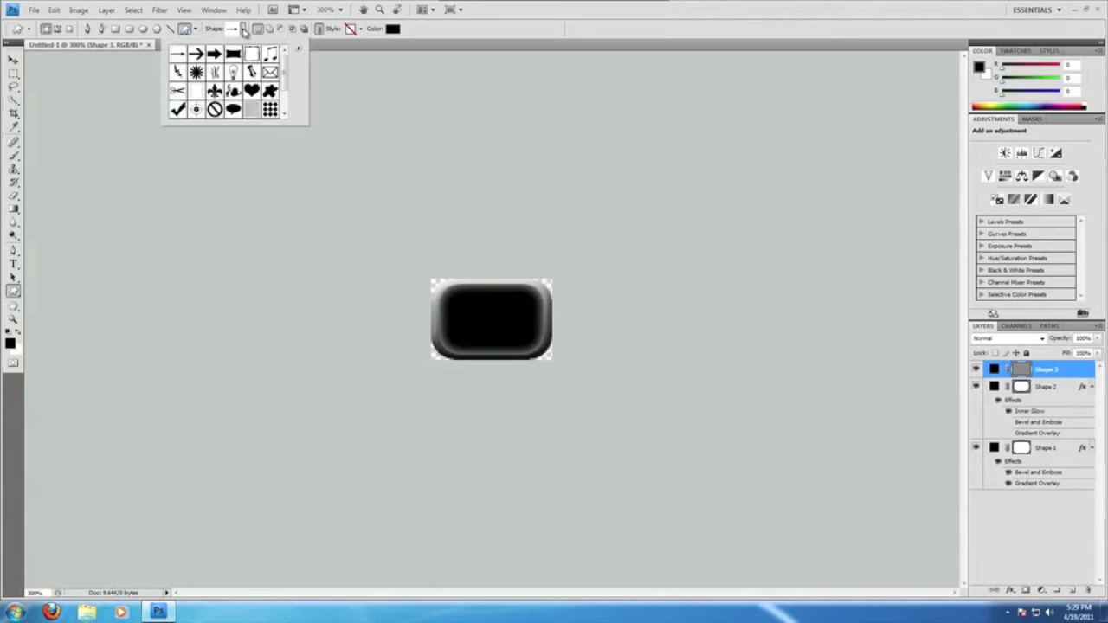
left_click(213, 54)
left_click(313, 134)
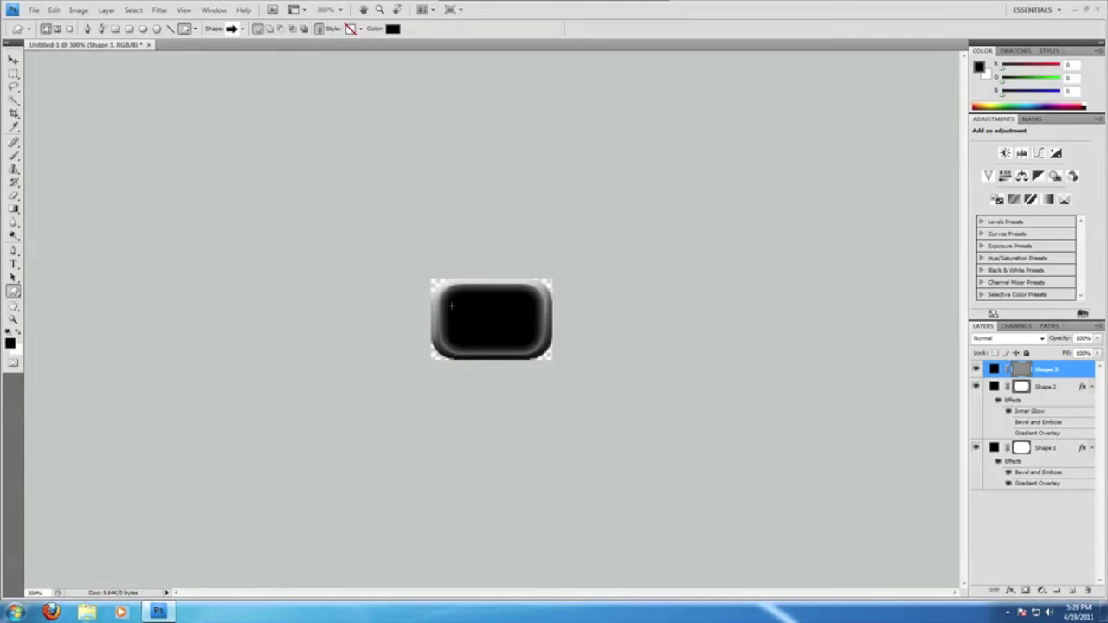
left_click_drag(450, 305, 556, 354)
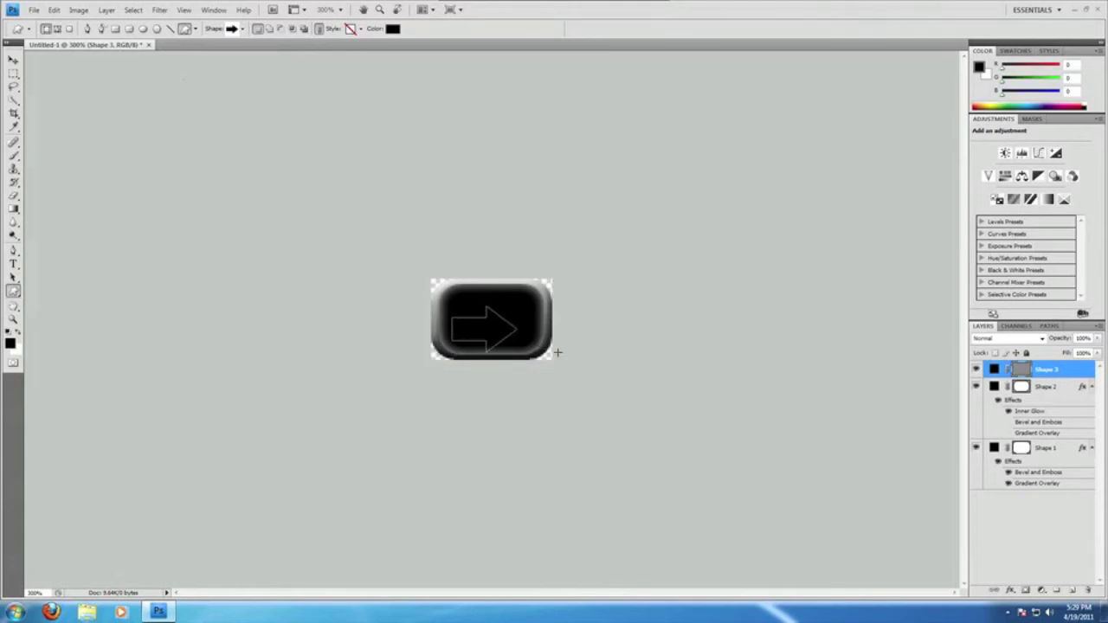
- Move and nudge the arrow with the Move Tool until it sits centred on the button
left_click(13, 60)
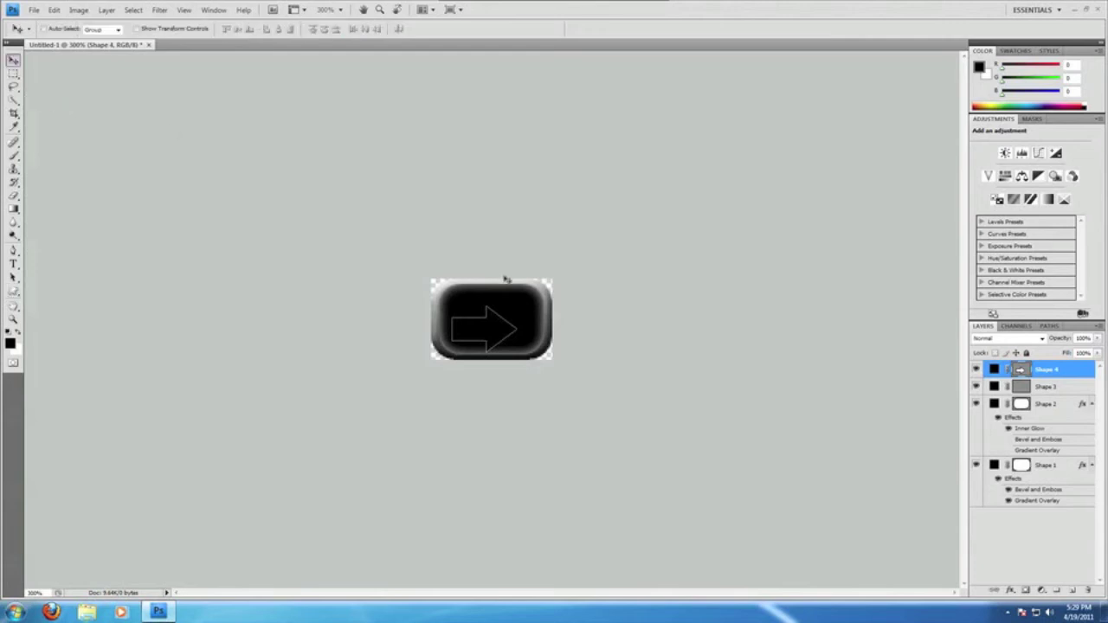
left_click_drag(491, 330, 499, 322)
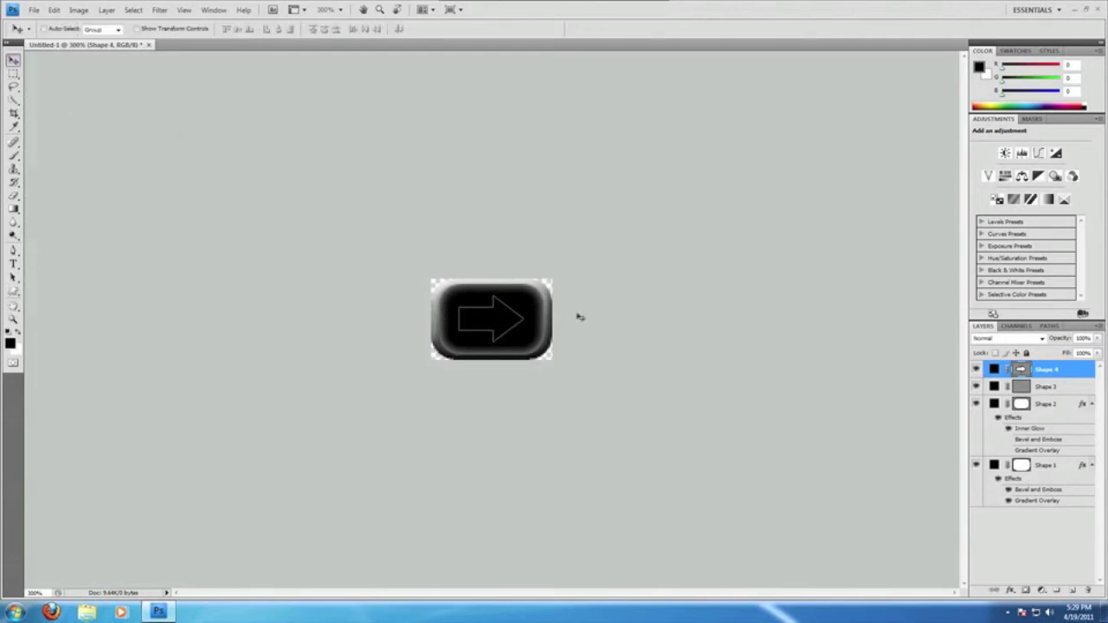
key("Down")
key("Right")
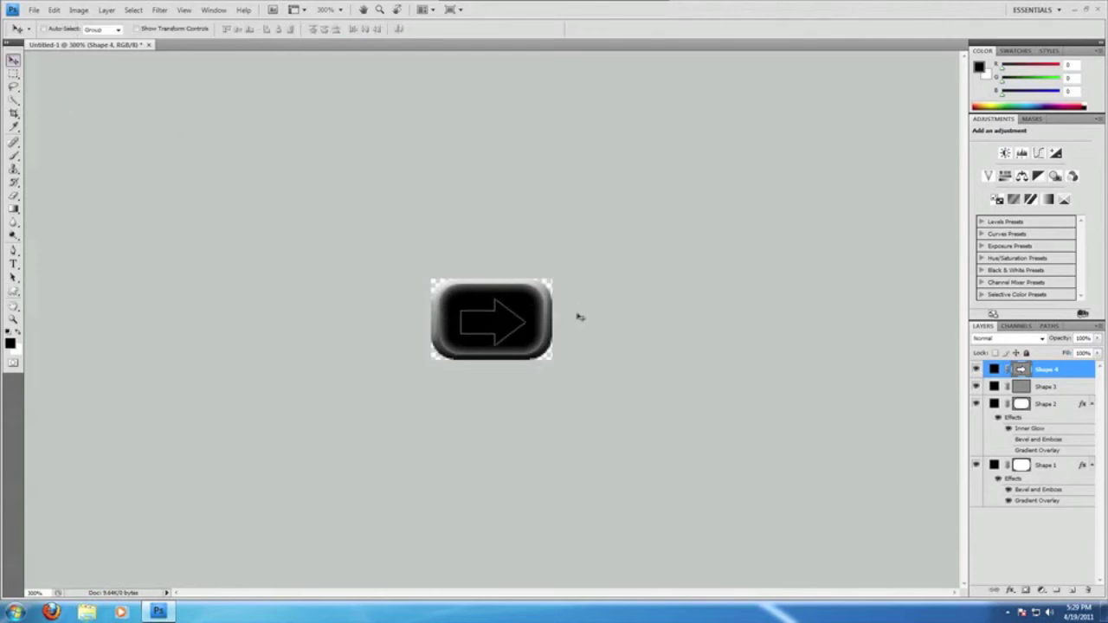
- Add a Gradient Overlay to the arrow and set its left stop to dark green 008c00
double_click(1084, 370)
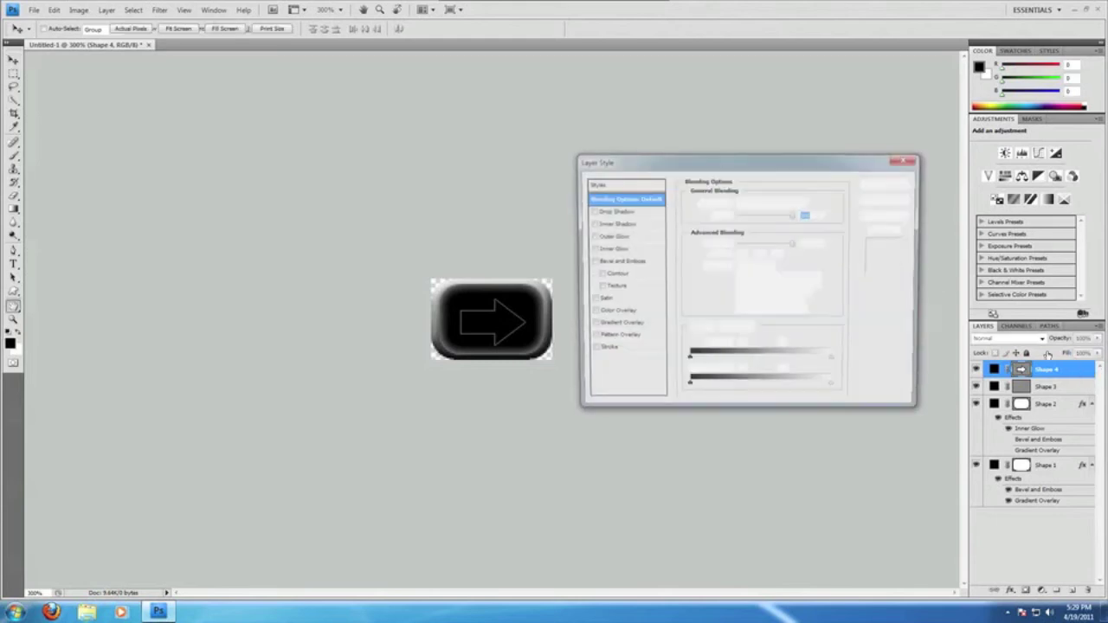
left_click(609, 313)
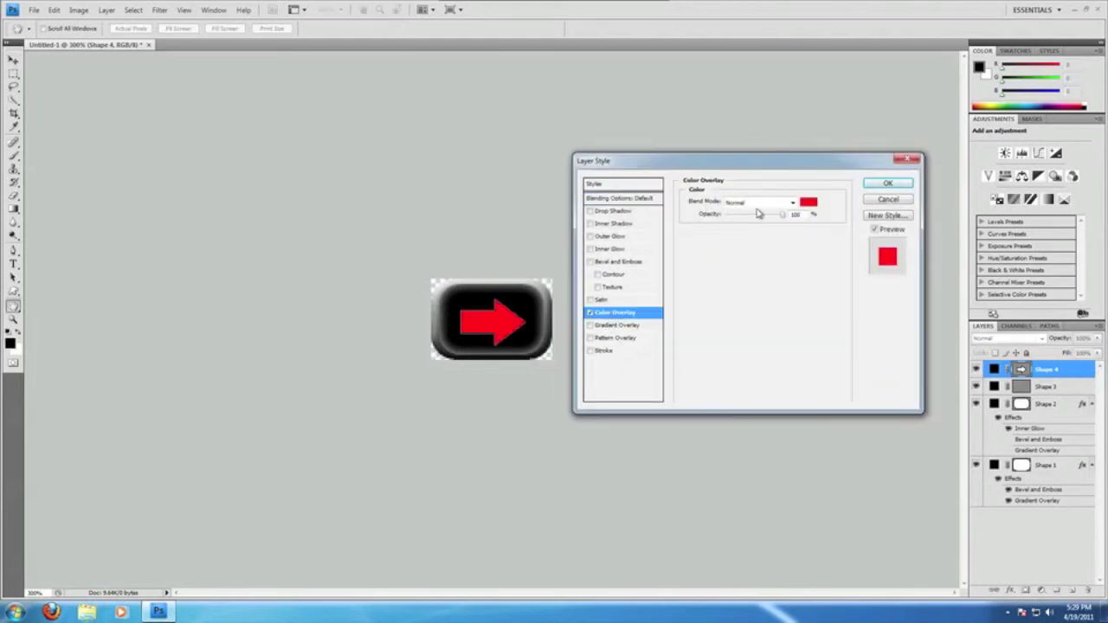
left_click(592, 313)
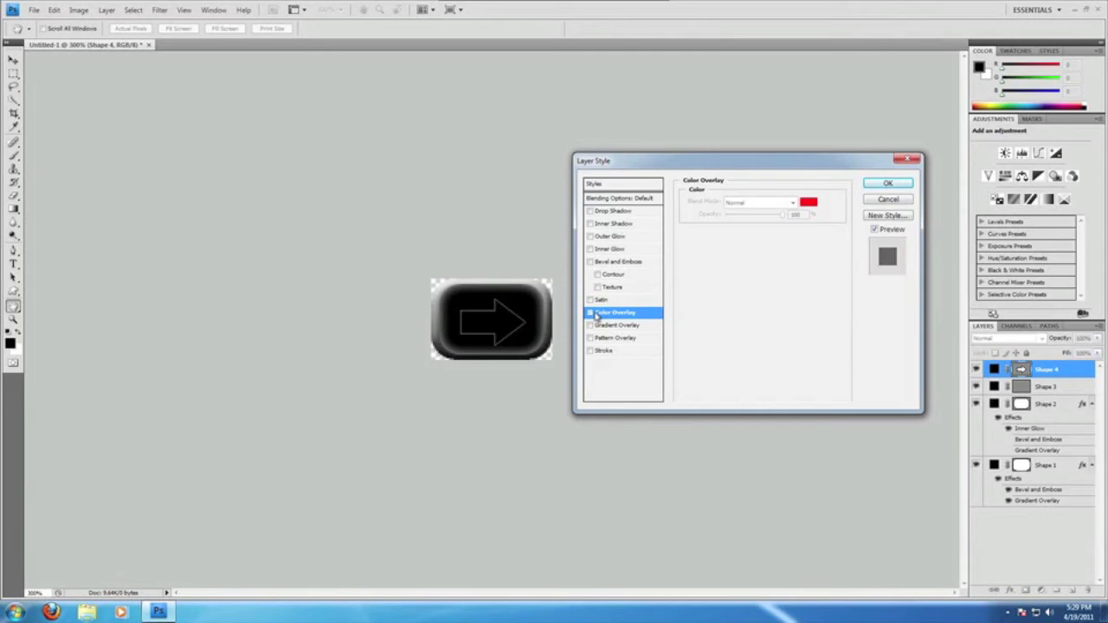
left_click(611, 327)
left_click(737, 227)
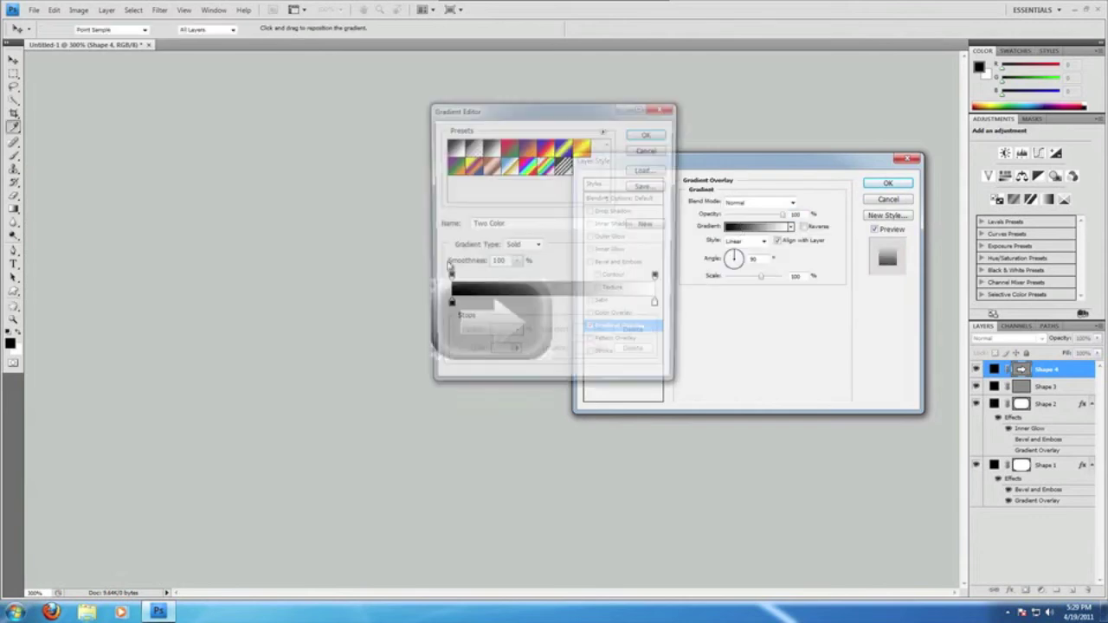
double_click(445, 304)
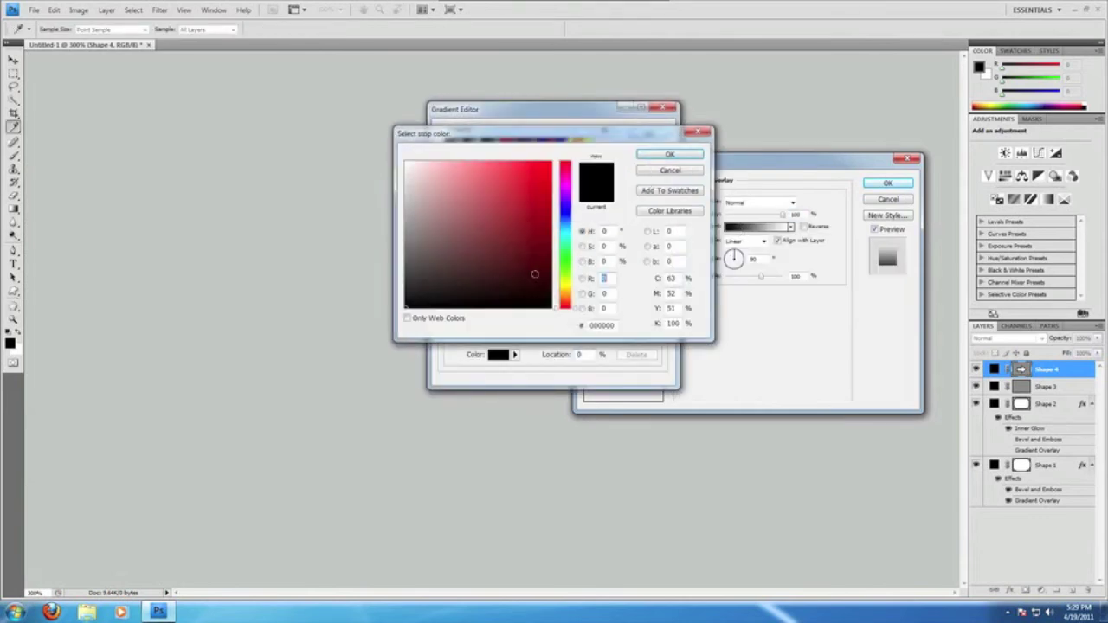
left_click(566, 263)
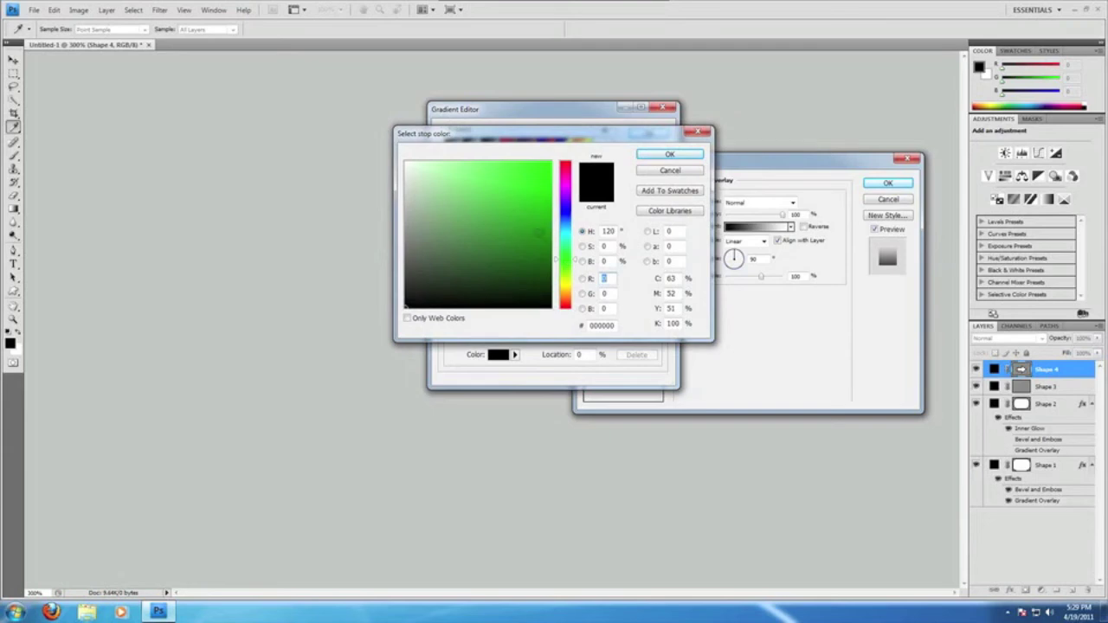
left_click_drag(544, 234, 551, 227)
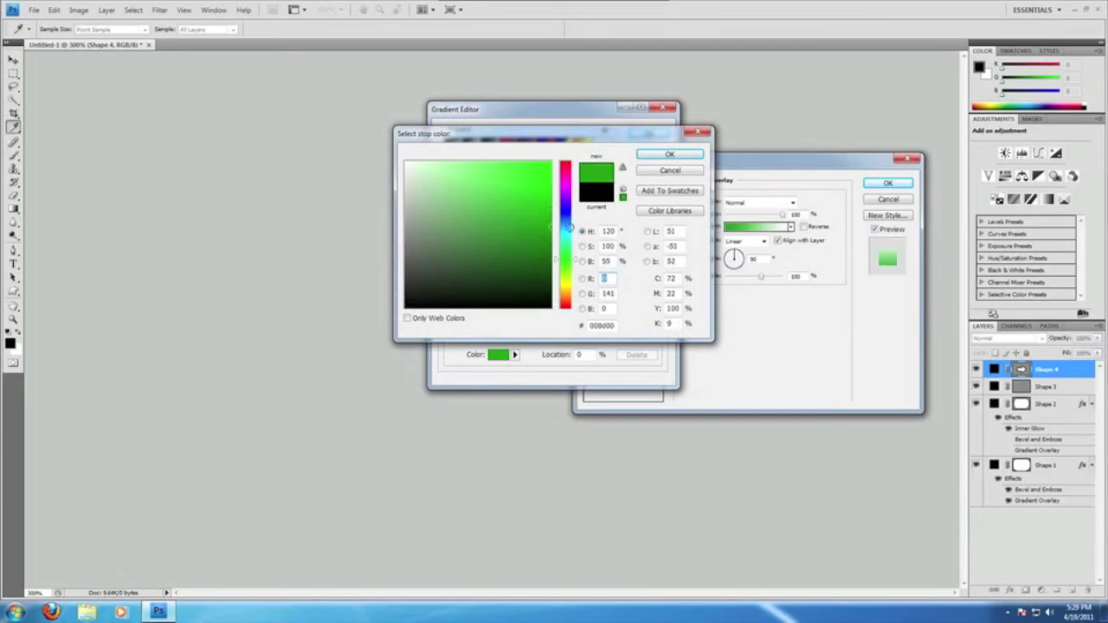
left_click(662, 155)
- Set the right gradient stop to bright green 12ff00 and apply the overlay
left_click(659, 306)
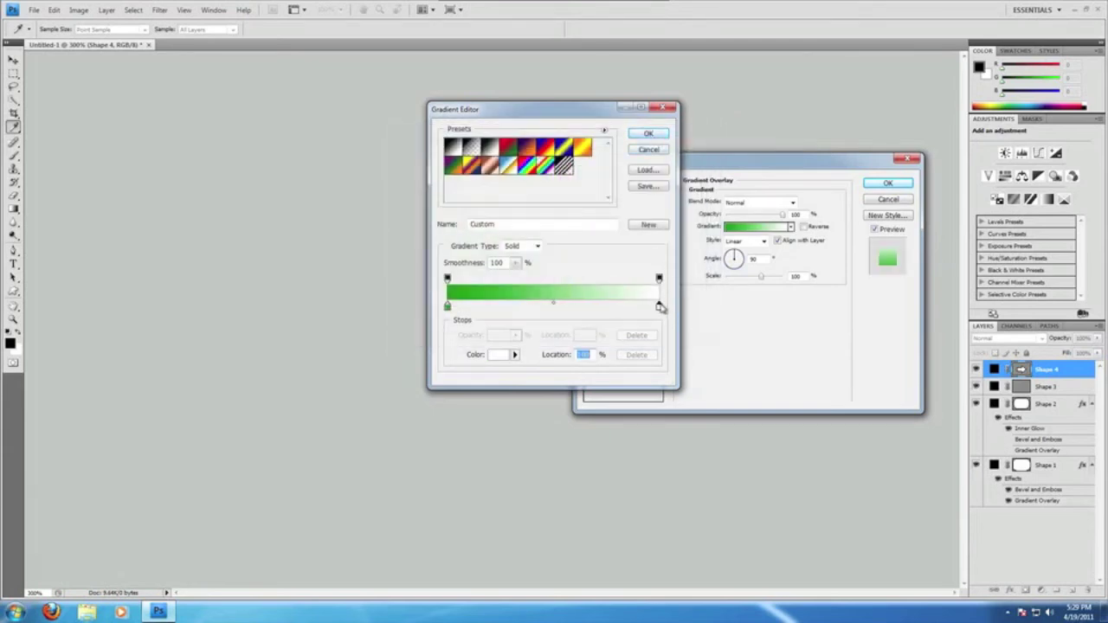
double_click(659, 306)
left_click(567, 260)
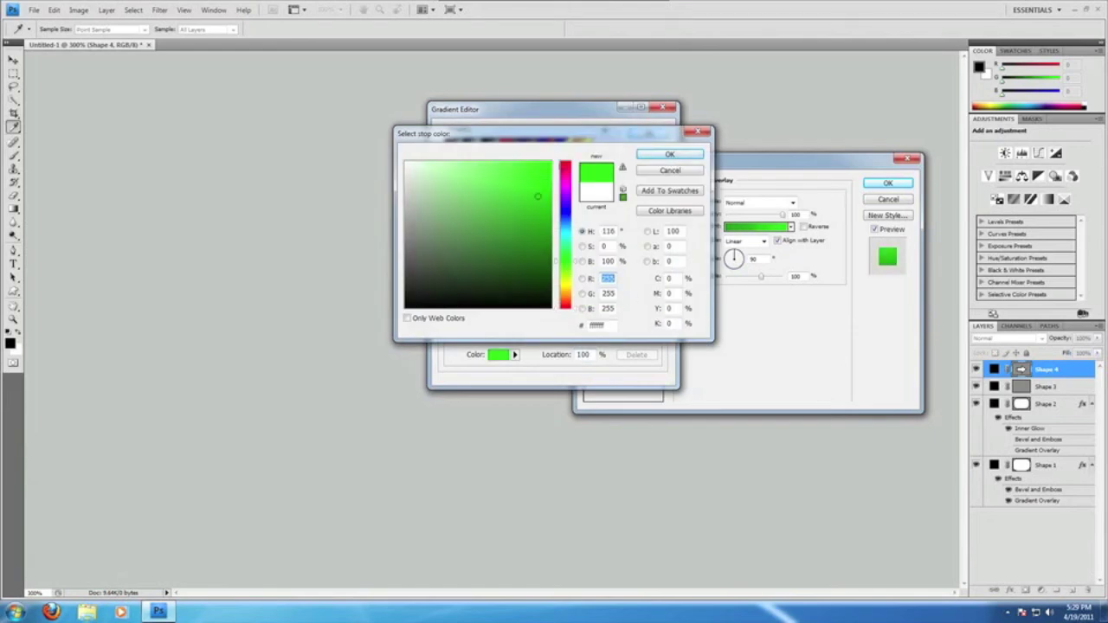
left_click_drag(537, 197, 551, 161)
left_click(655, 158)
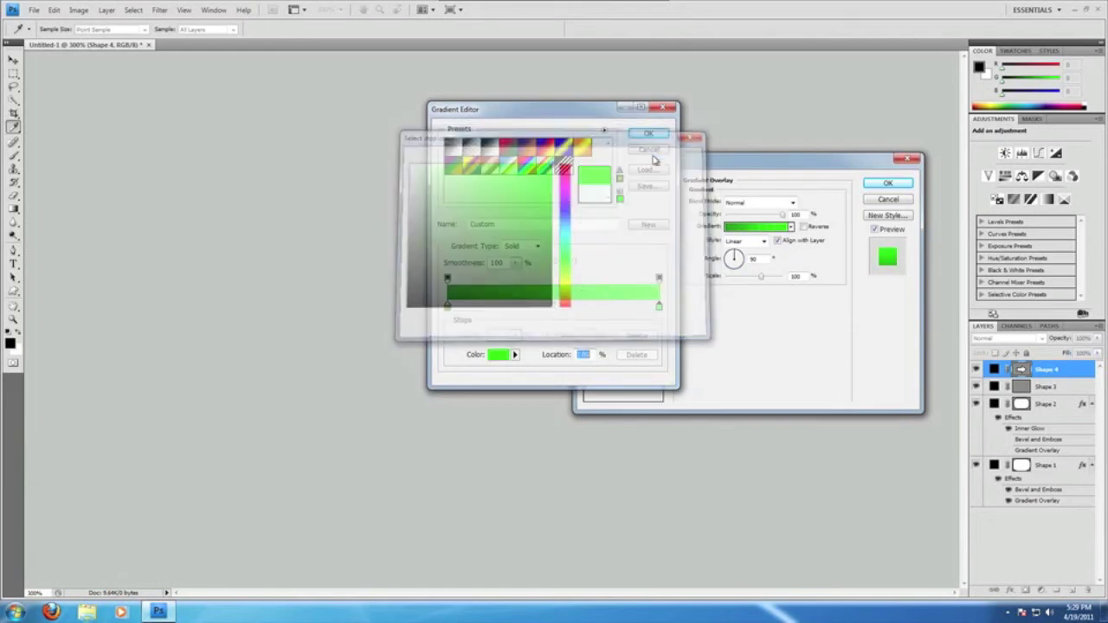
left_click(649, 135)
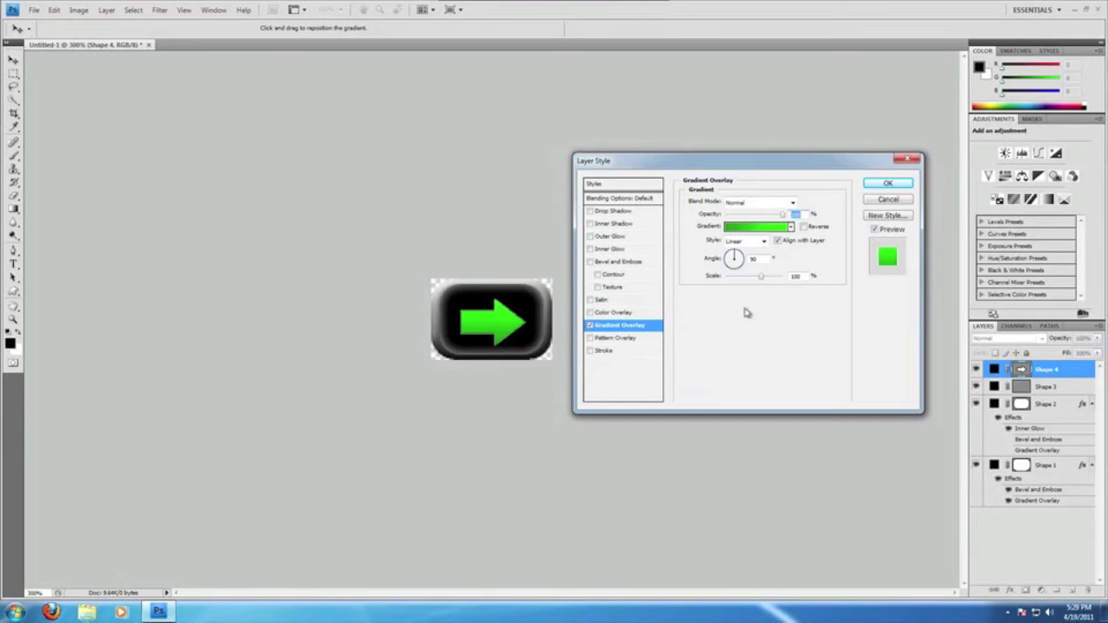
left_click(889, 183)
left_click(1019, 568)
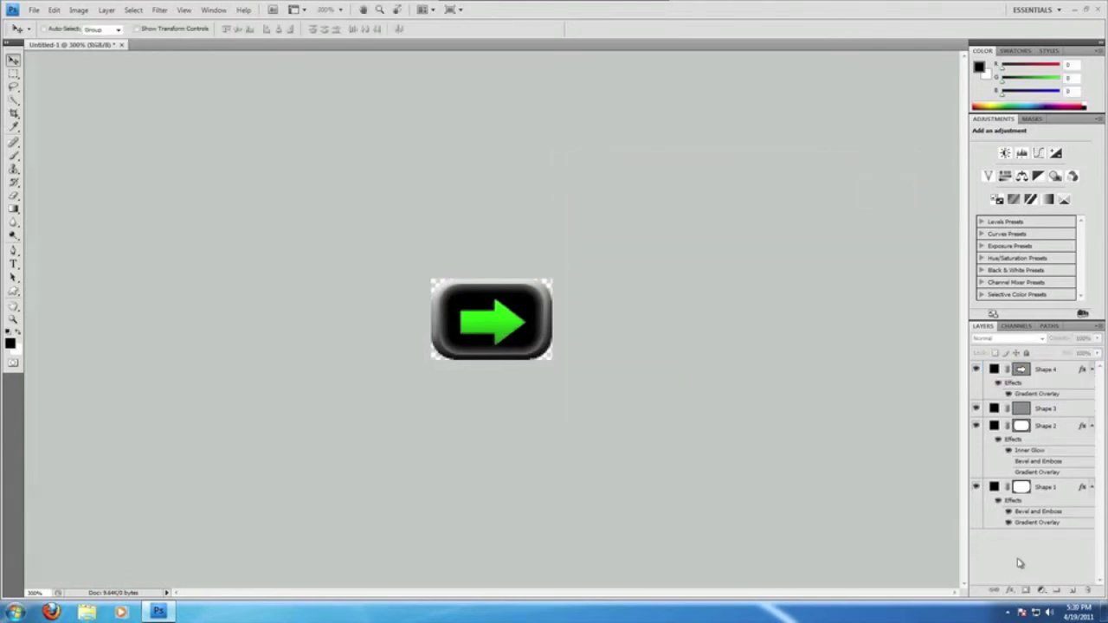
- Nudge the Shape 4 green arrow slightly right and reopen its Layer Style effects
left_click(1046, 370)
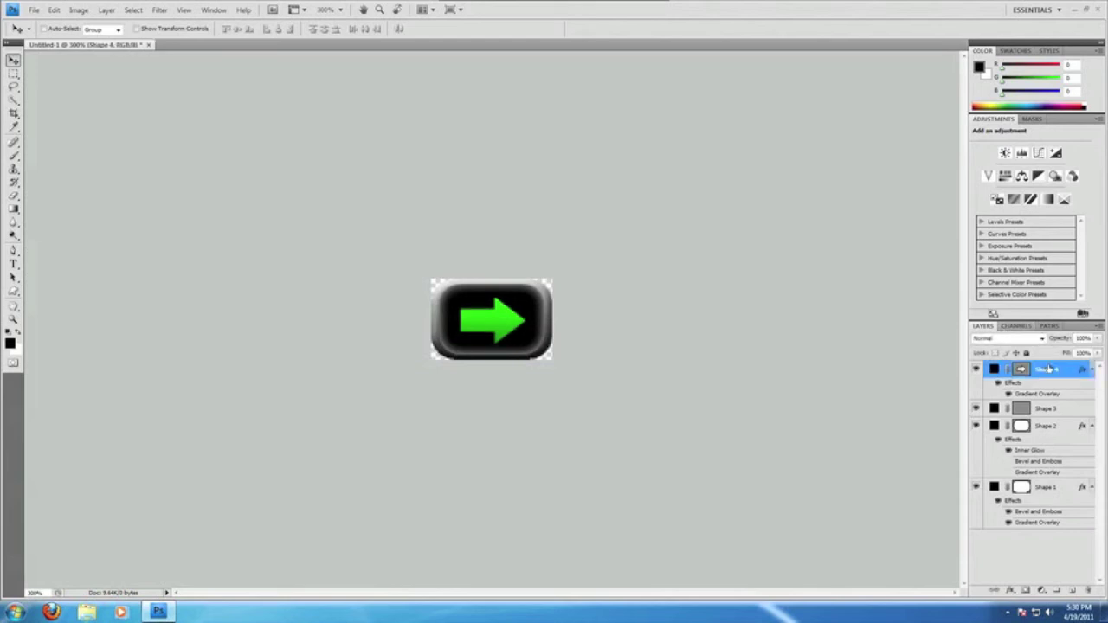
key("Right")
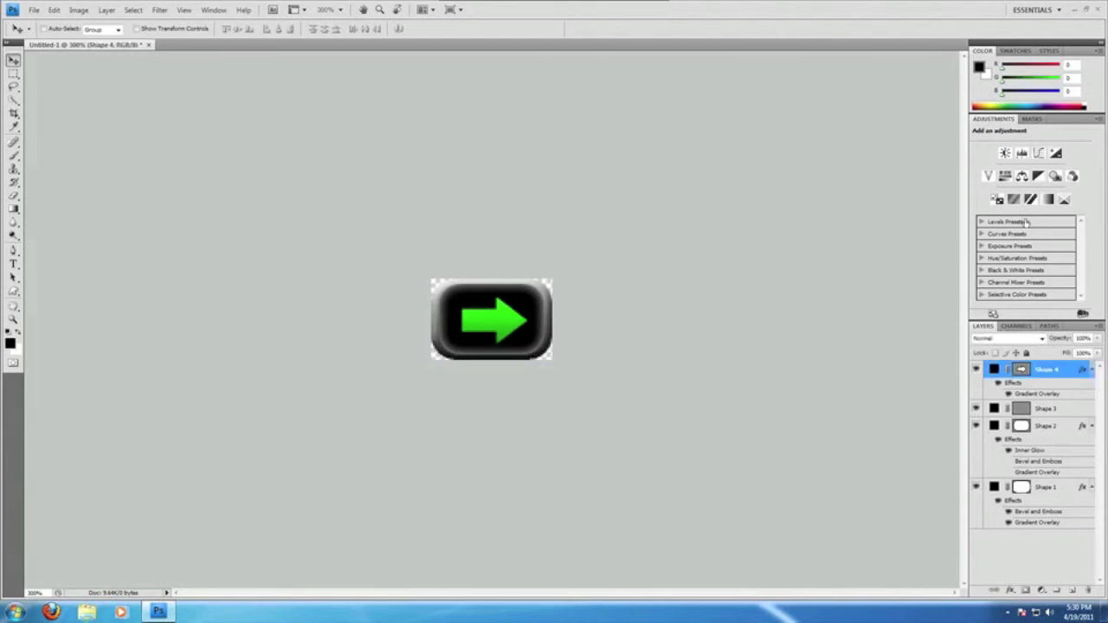
double_click(1071, 372)
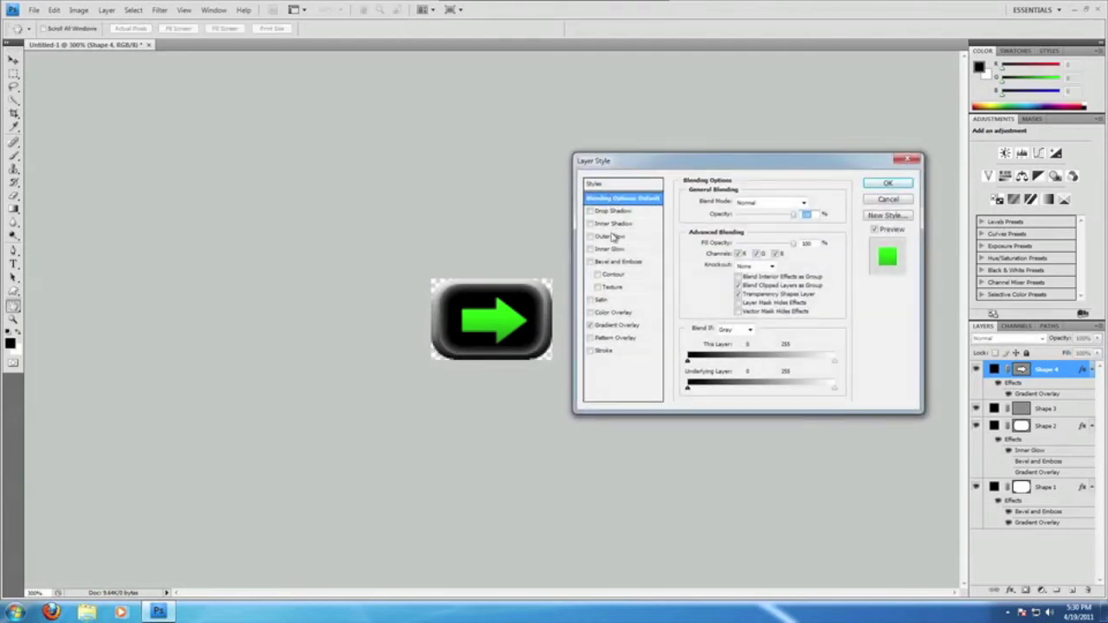
- Give the Shape 4 arrow a grey Outer Glow in Normal blend mode
left_click(611, 237)
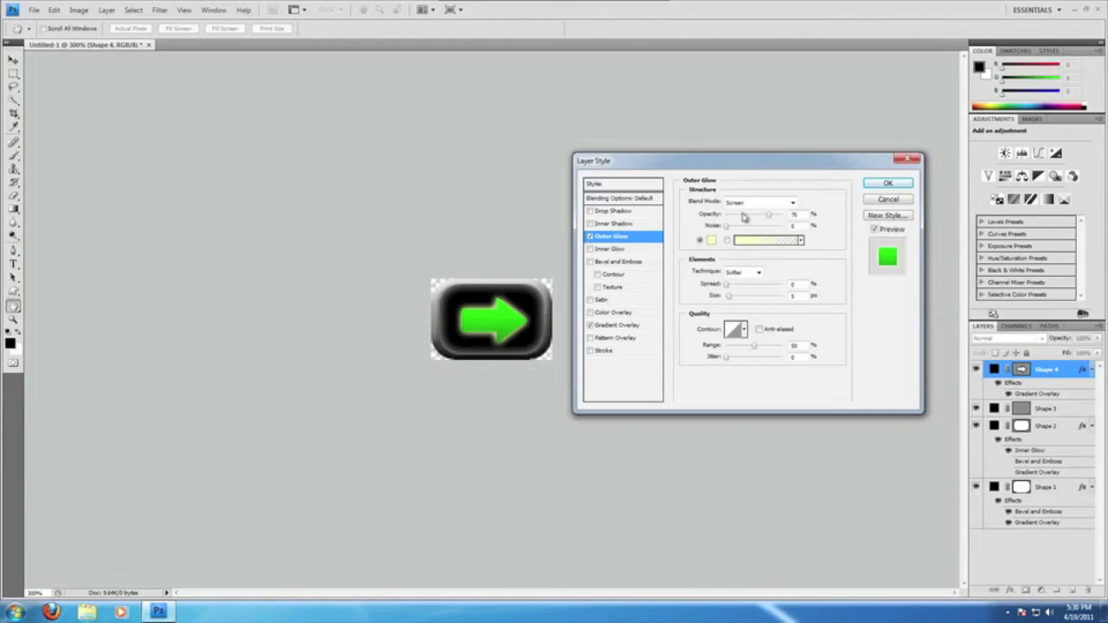
left_click(746, 202)
left_click(742, 203)
left_click(762, 240)
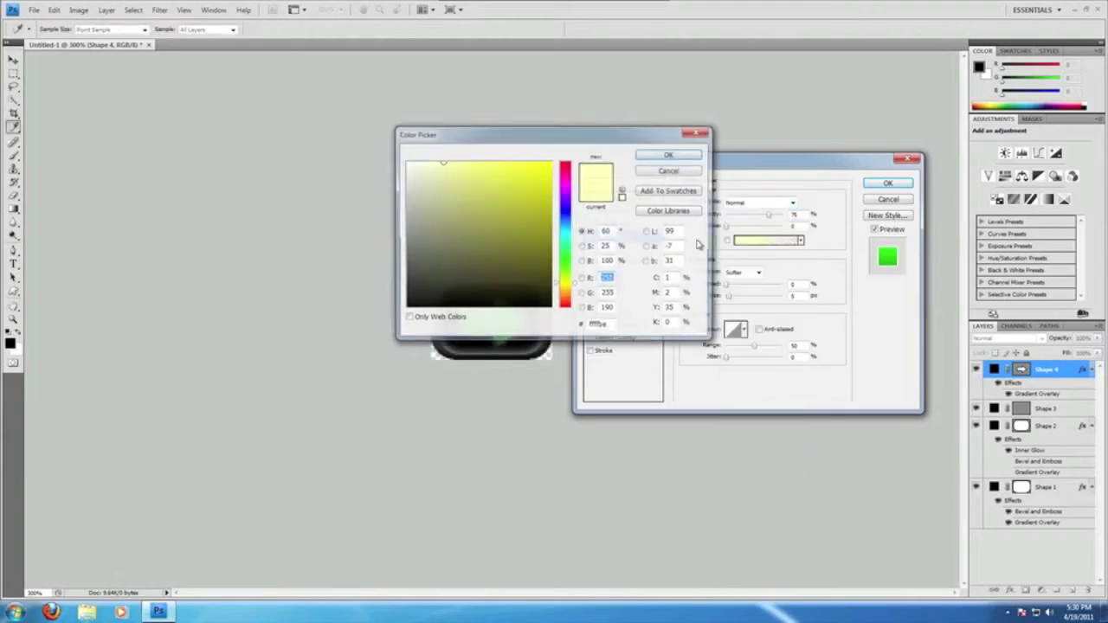
left_click_drag(463, 214, 393, 244)
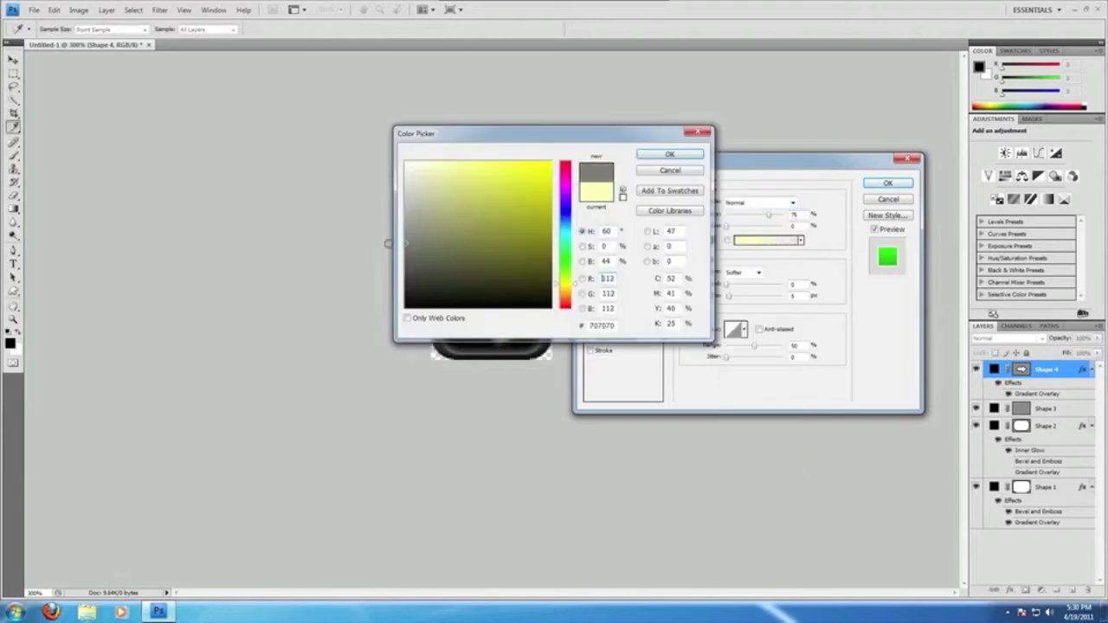
left_click(646, 159)
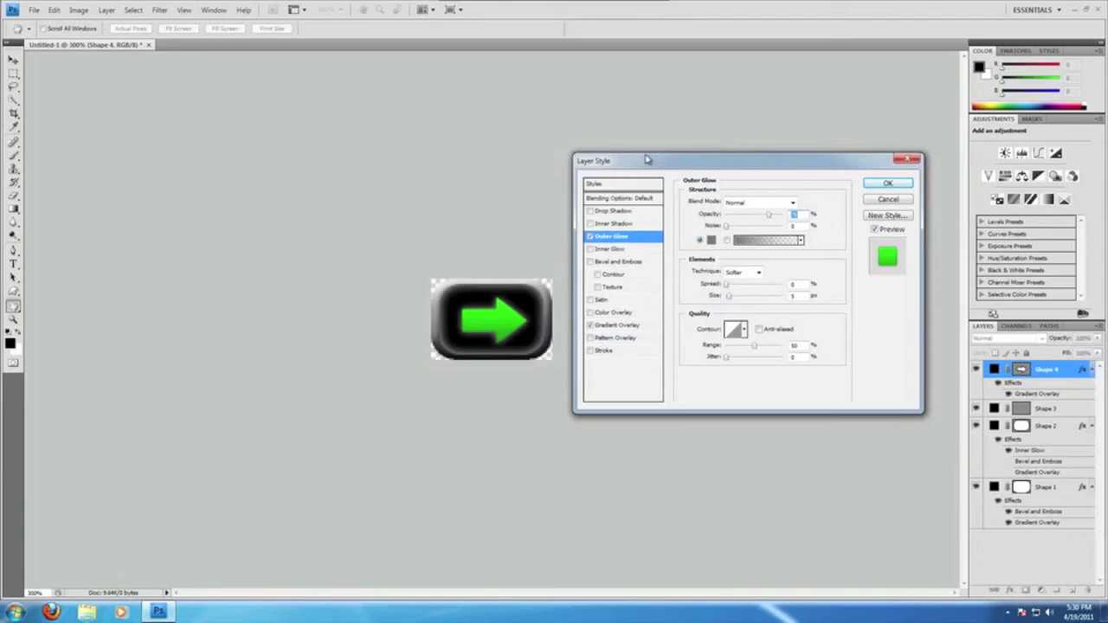
left_click(887, 183)
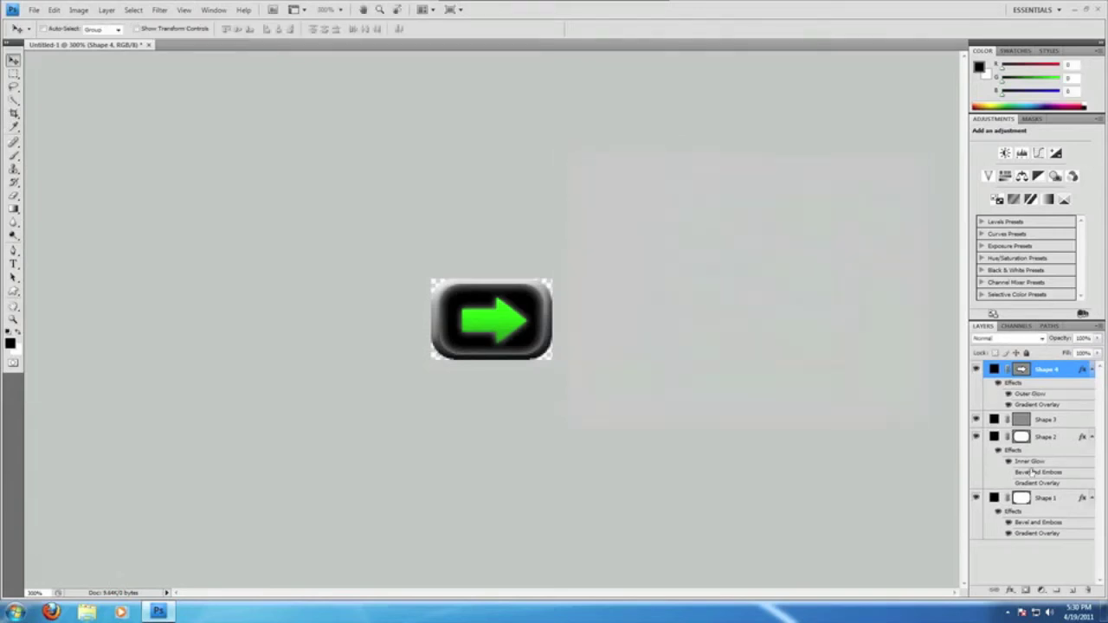
- Deselect the arrow layer and set the view zoom to 100%
left_click(1042, 554)
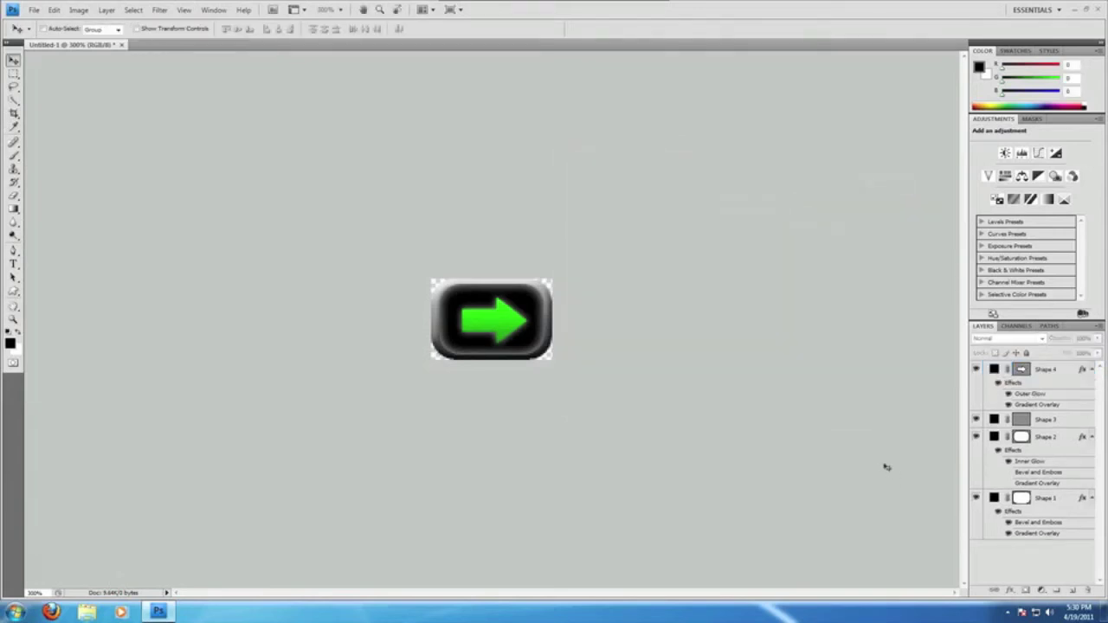
left_click(36, 593)
type("100")
key("Return")
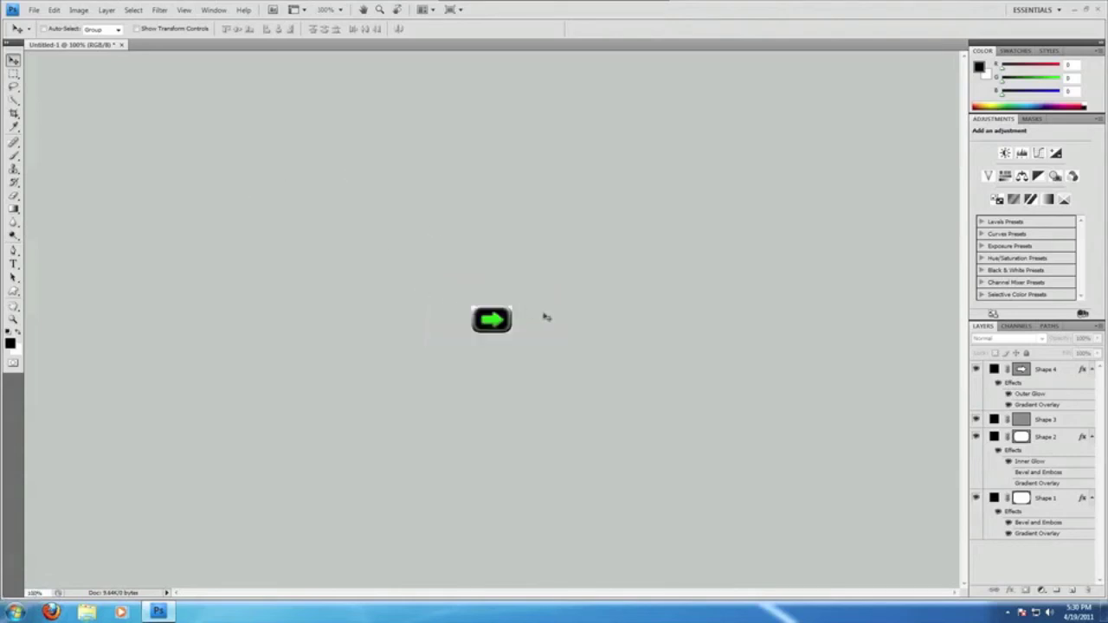
- In Save As, browse to Desktop > Tutorial Theme > Folders > TelephonyUI.framework
left_click(33, 9)
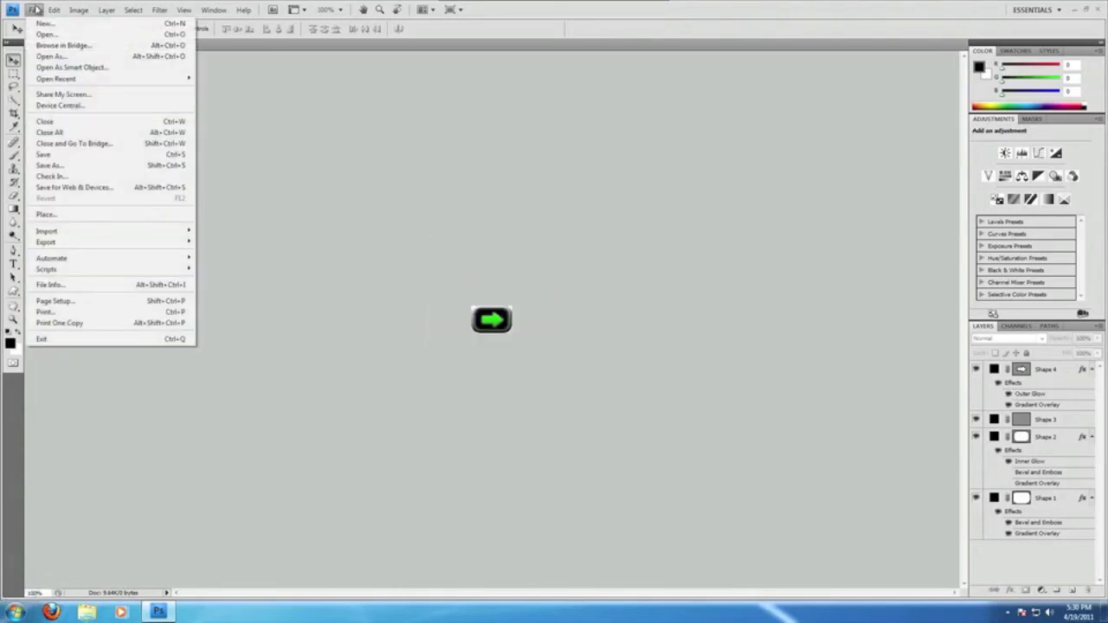
left_click(78, 162)
left_click(422, 164)
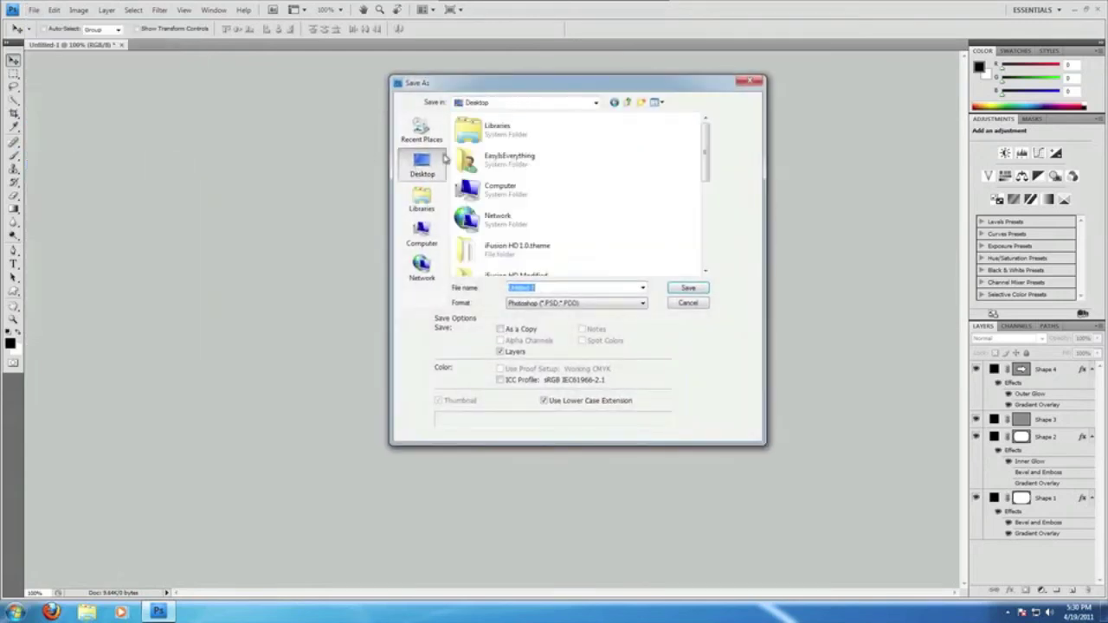
left_click_drag(712, 173, 706, 256)
double_click(518, 237)
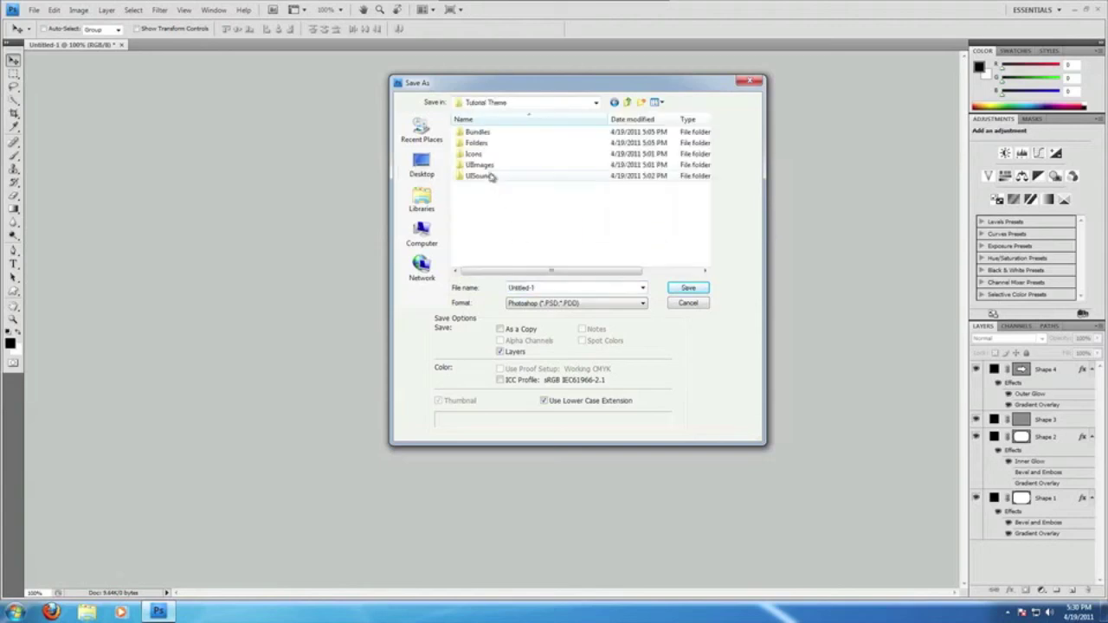
double_click(481, 147)
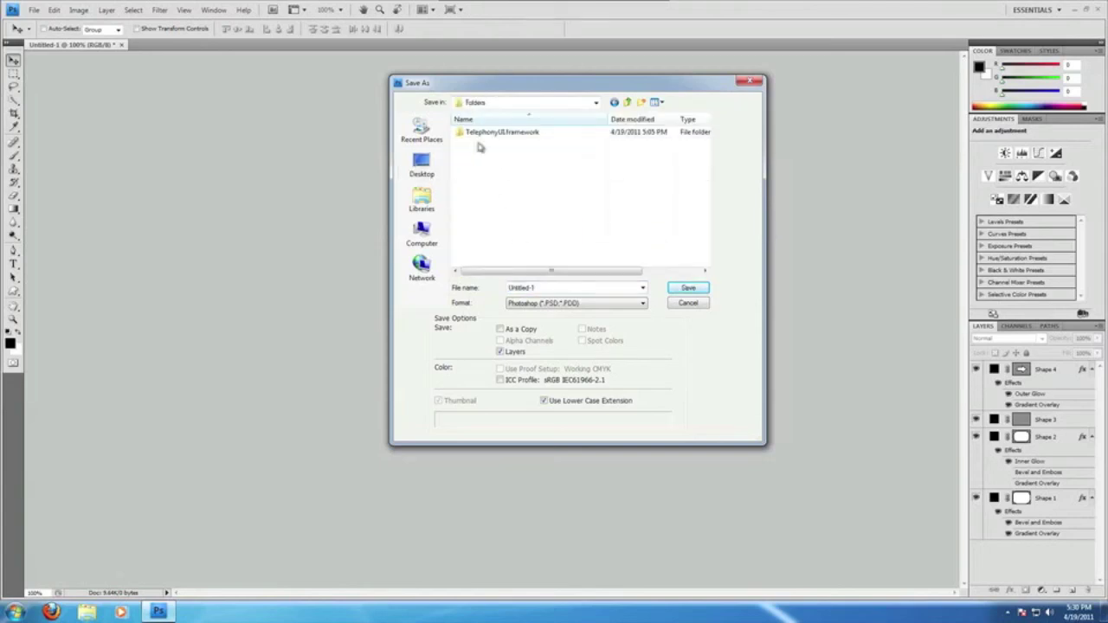
double_click(526, 134)
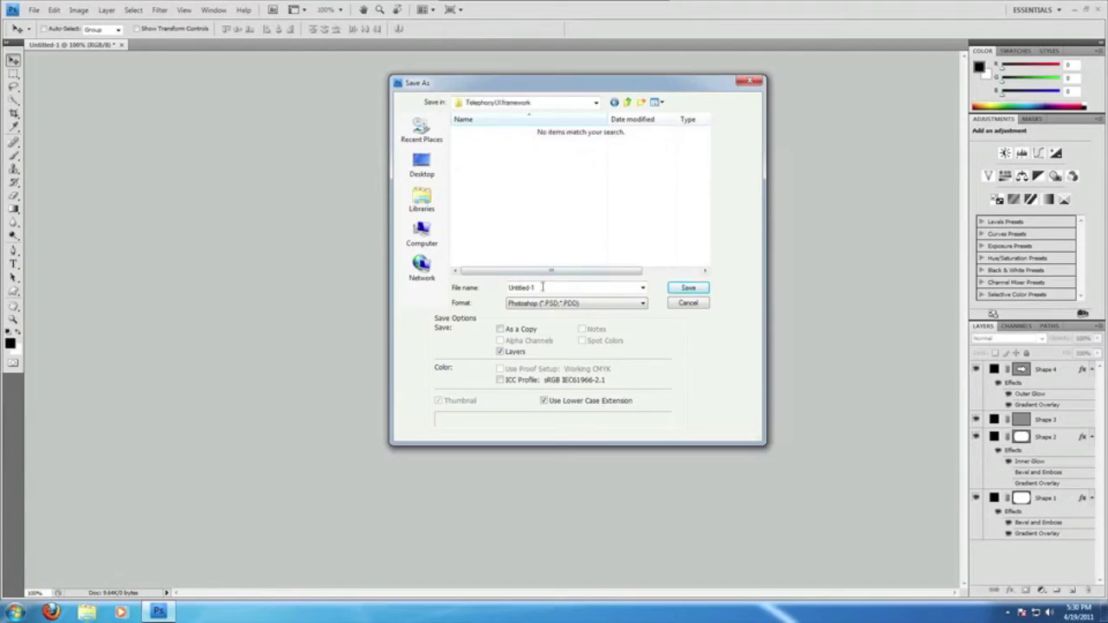
- Save the button there as Untitled-1.png in PNG format
left_click_drag(546, 287, 490, 289)
left_click(551, 303)
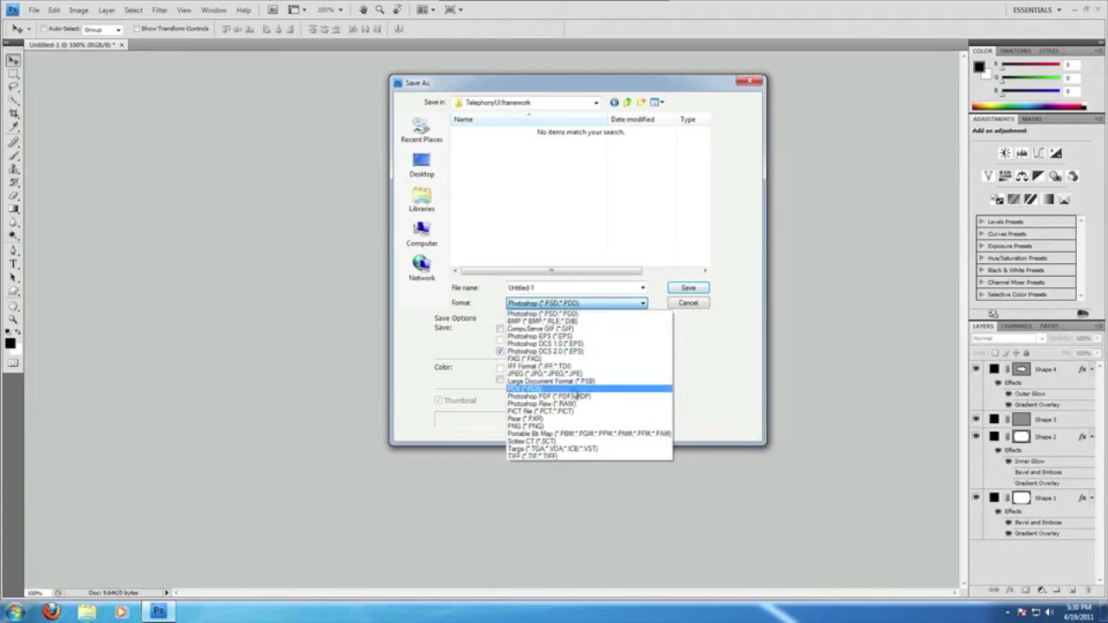
left_click(564, 426)
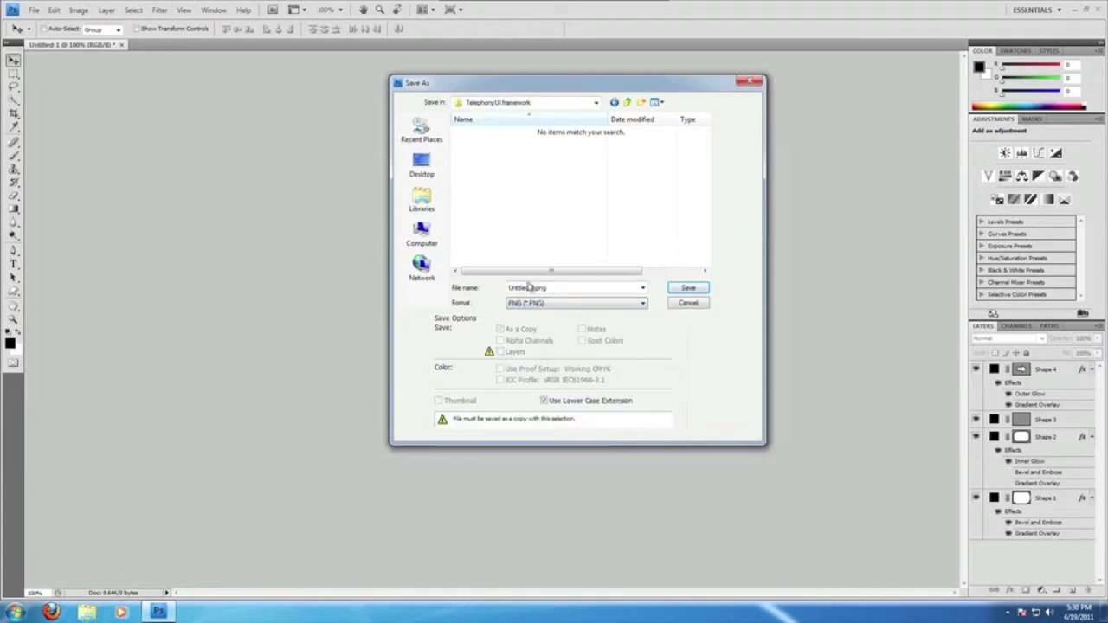
left_click(679, 304)
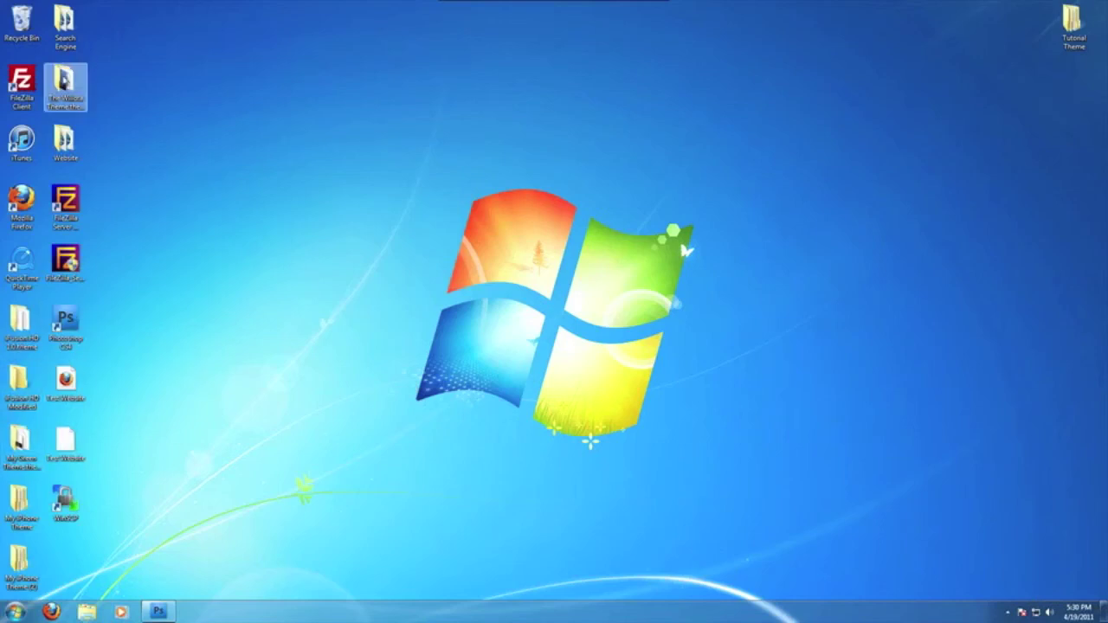
double_click(65, 84)
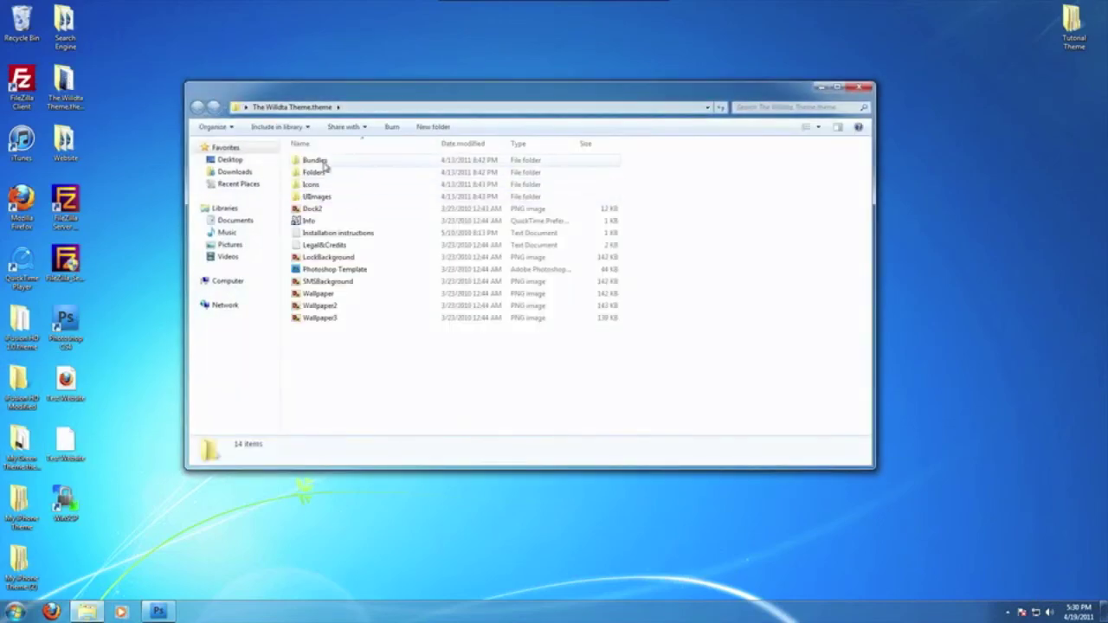
double_click(326, 173)
double_click(343, 183)
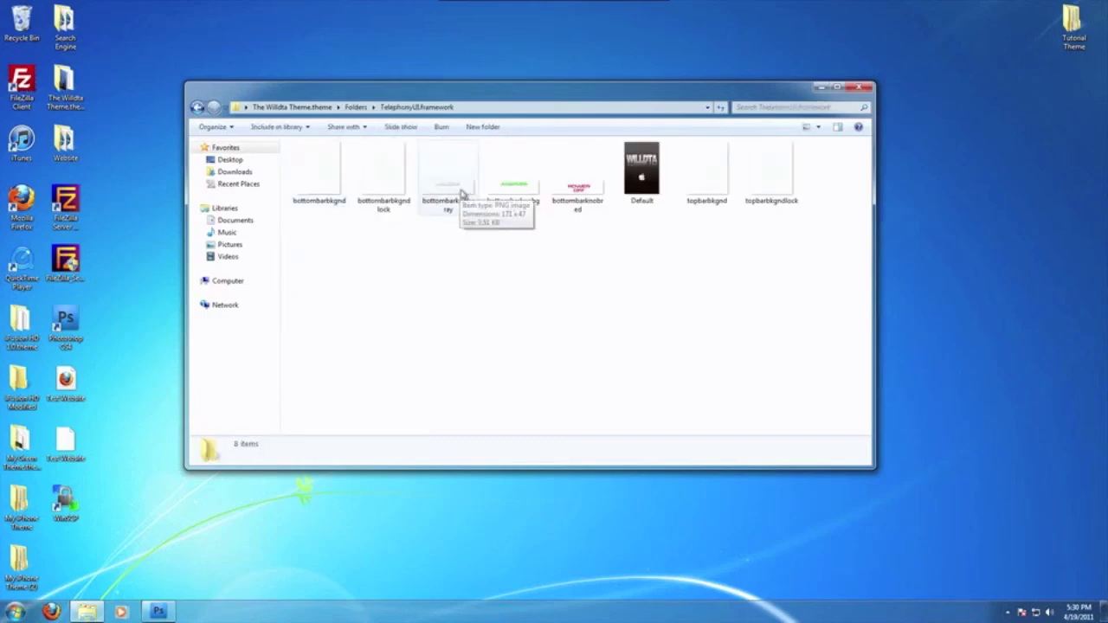
left_click(859, 86)
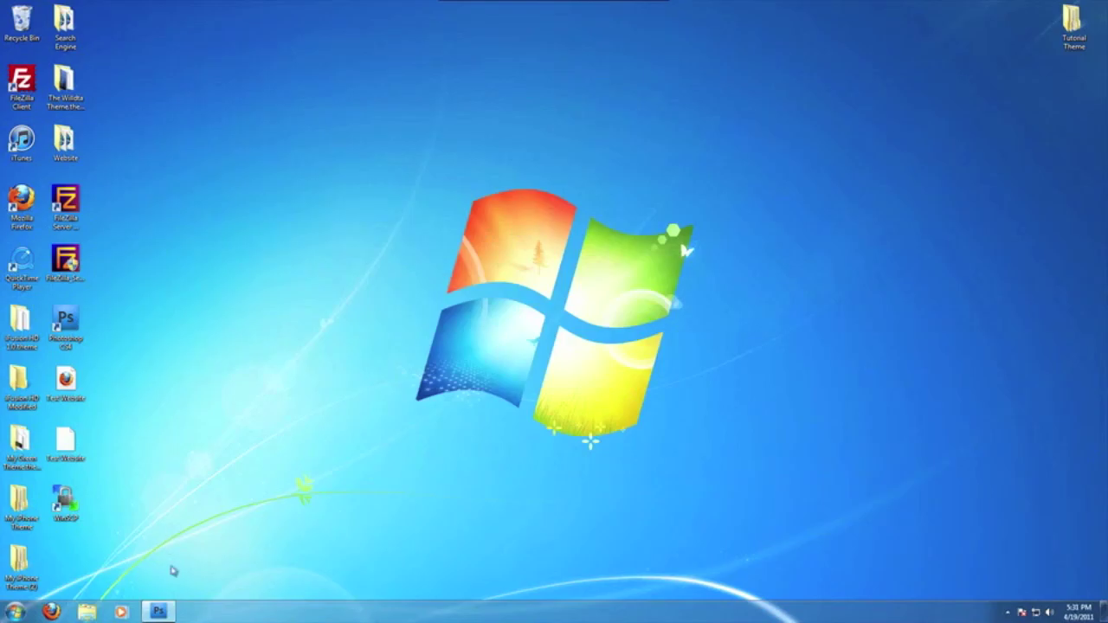
- Return to Photoshop and start Save As in Desktop > Tutorial Theme > Folders > TelephonyUI.framework
left_click(170, 611)
left_click(36, 9)
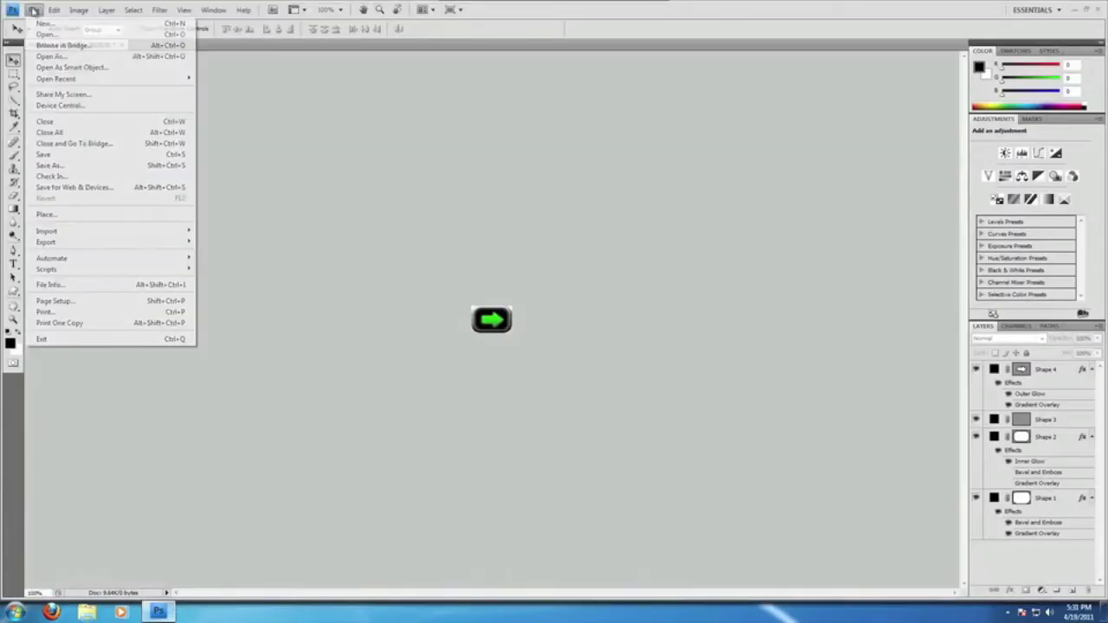
left_click(83, 164)
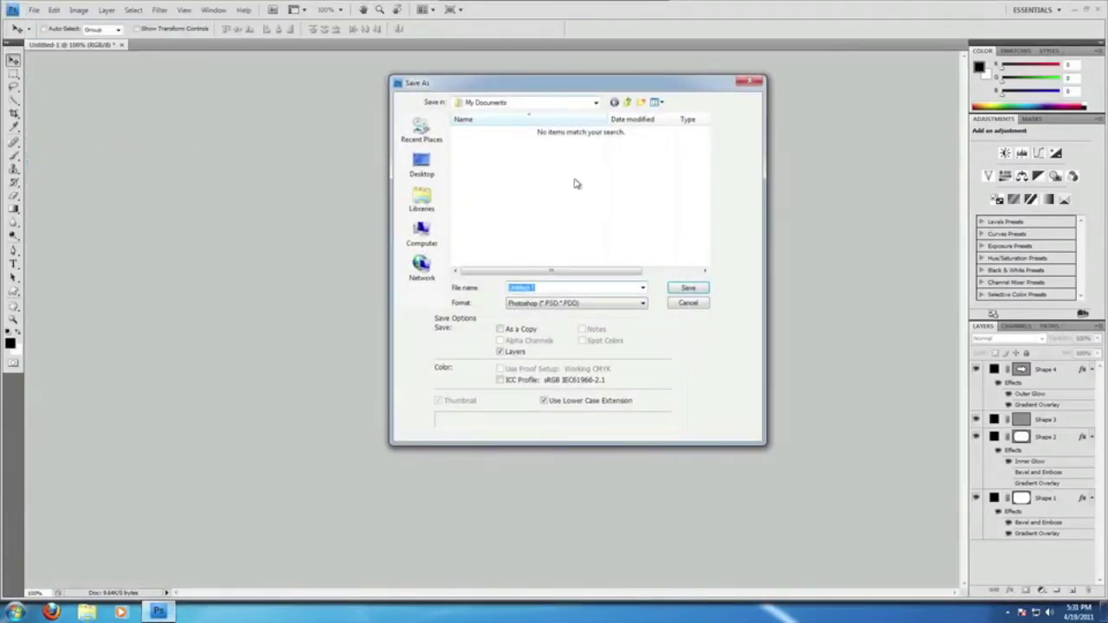
left_click(596, 102)
left_click(533, 127)
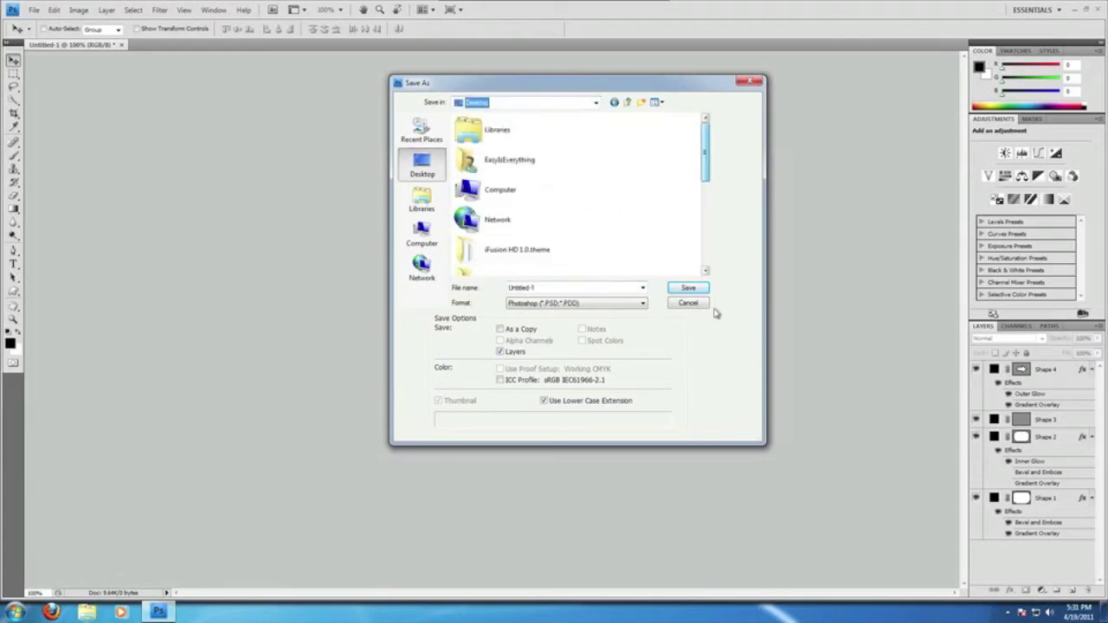
left_click_drag(705, 173, 706, 266)
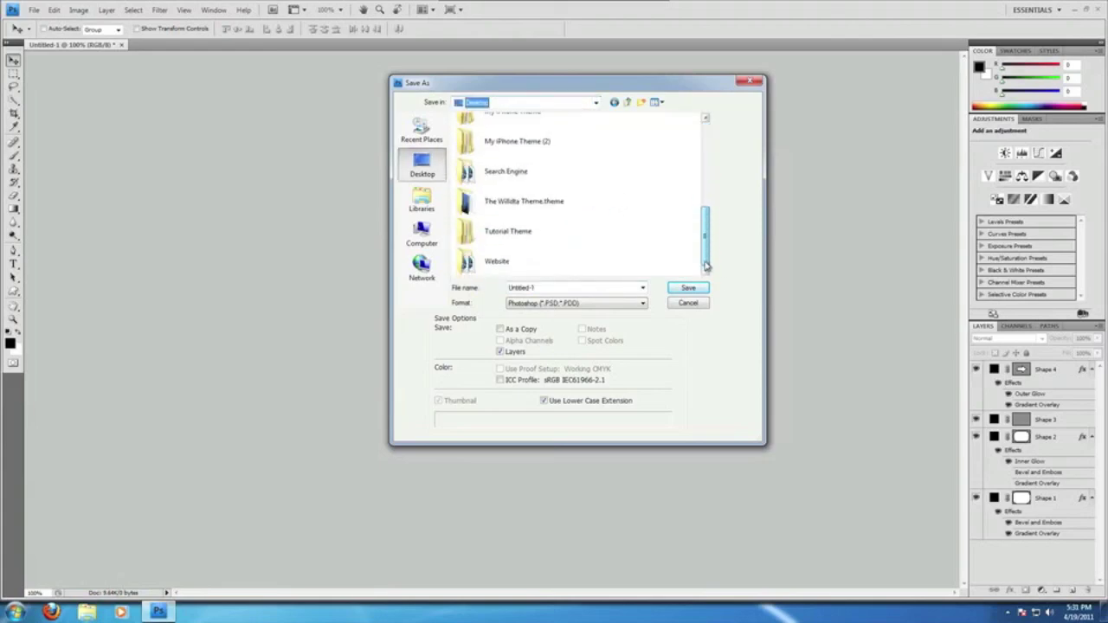
double_click(504, 233)
double_click(483, 146)
double_click(489, 134)
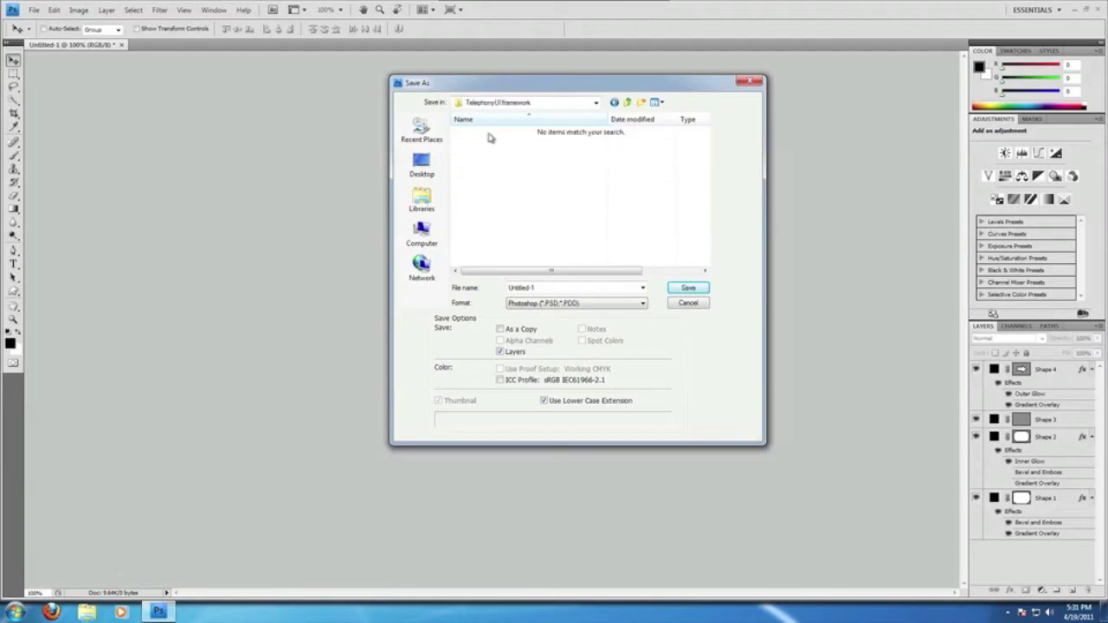
- Save the knob as bottombarknobgray.png with non-interlaced PNG options
left_click(571, 303)
left_click(587, 427)
left_click(561, 287)
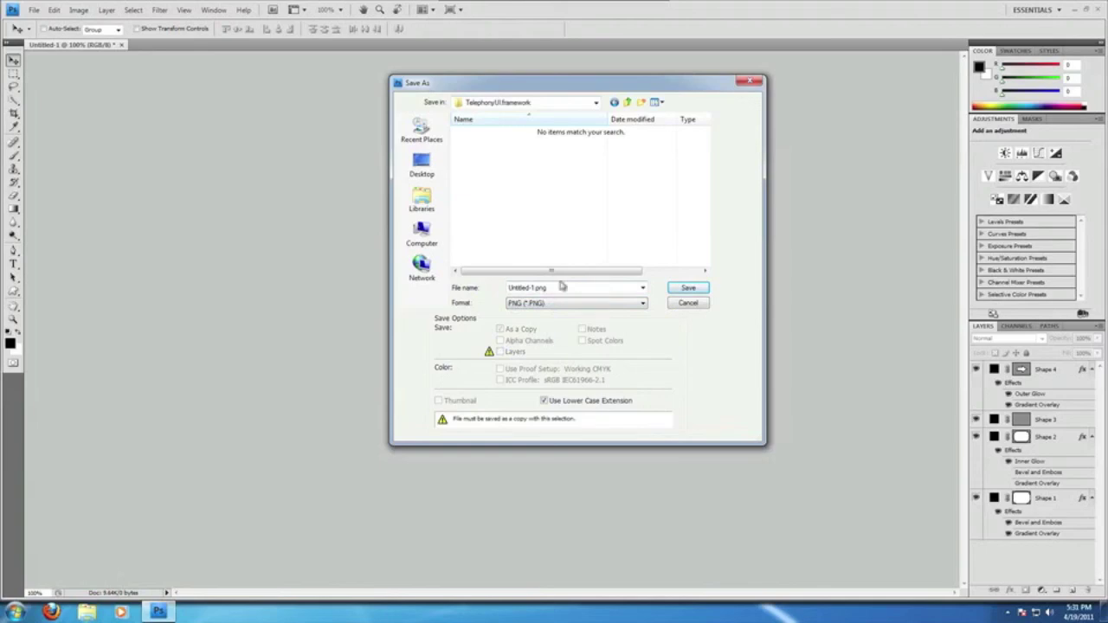
double_click(561, 286)
type("bottombarknobgray")
left_click(688, 288)
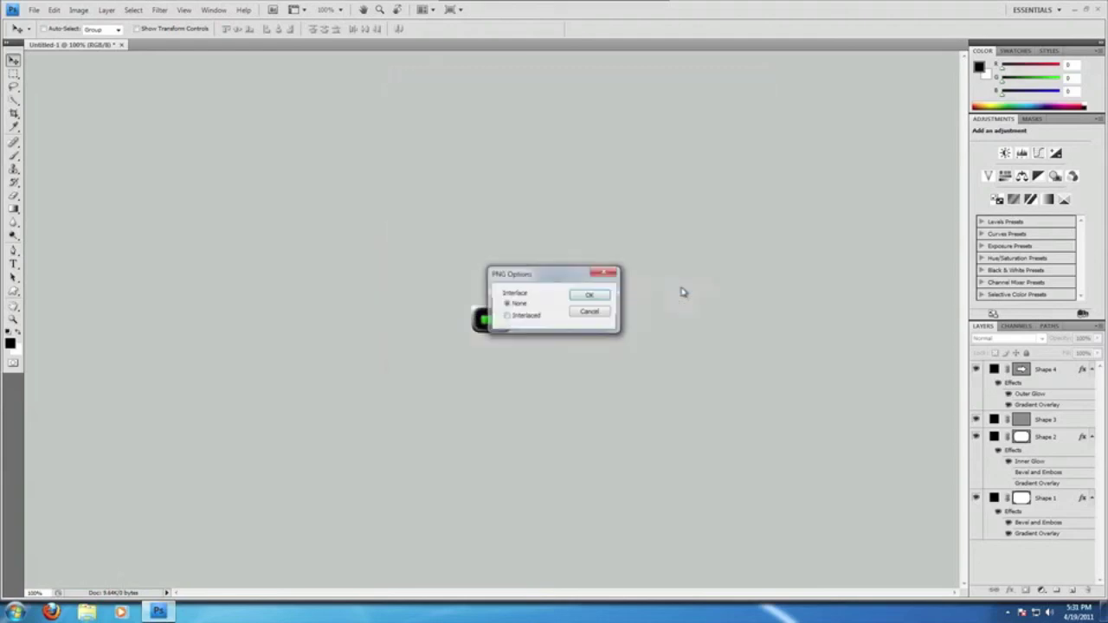
left_click(592, 295)
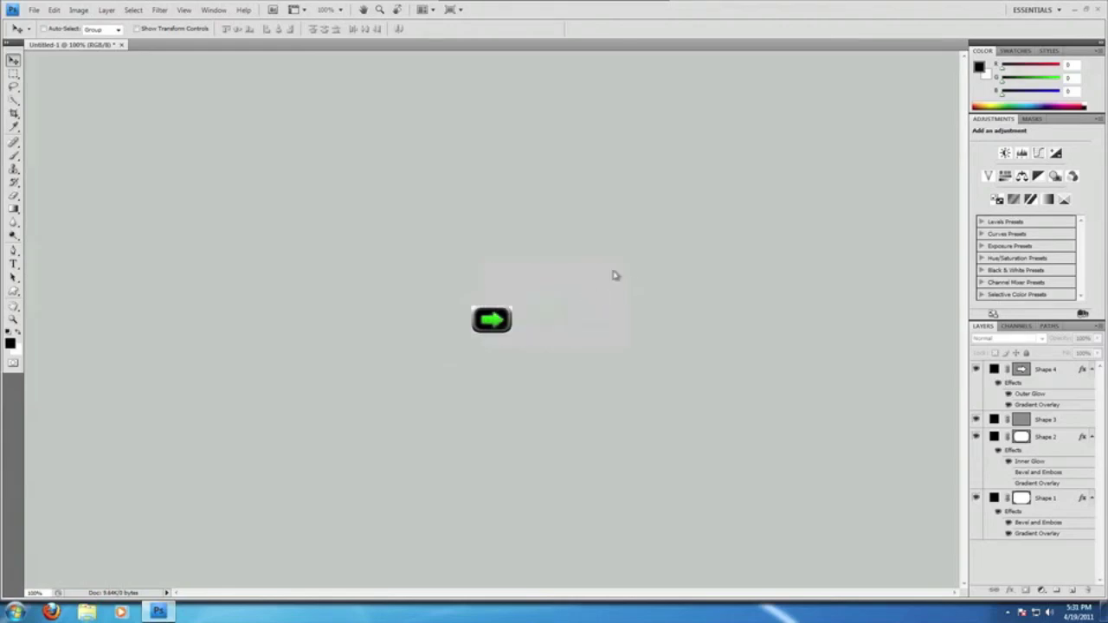
key("super+d")
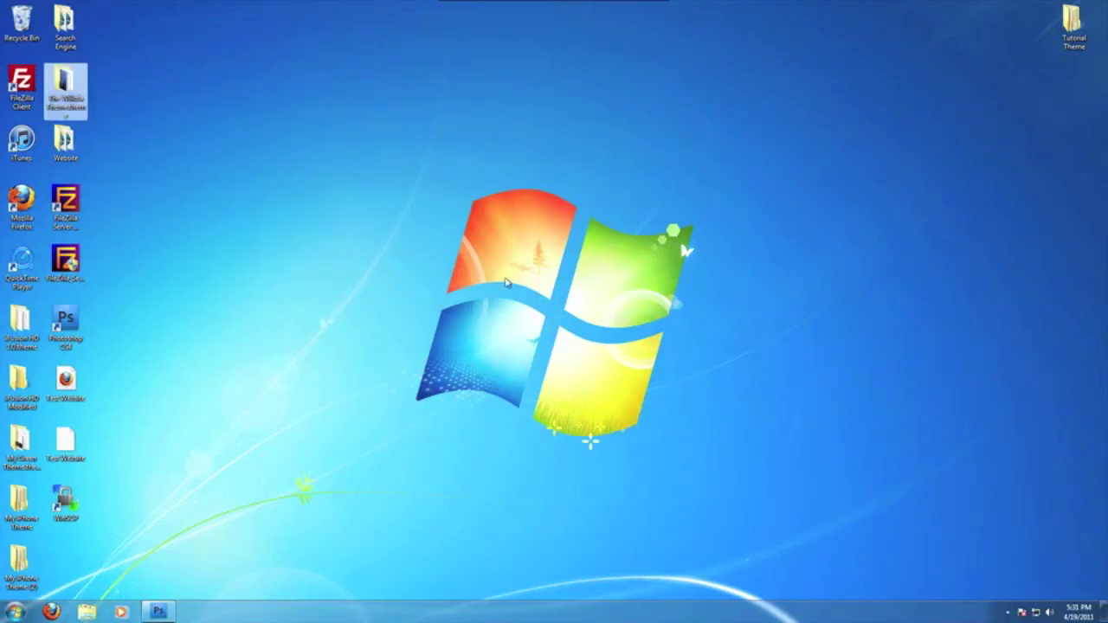
double_click(1073, 26)
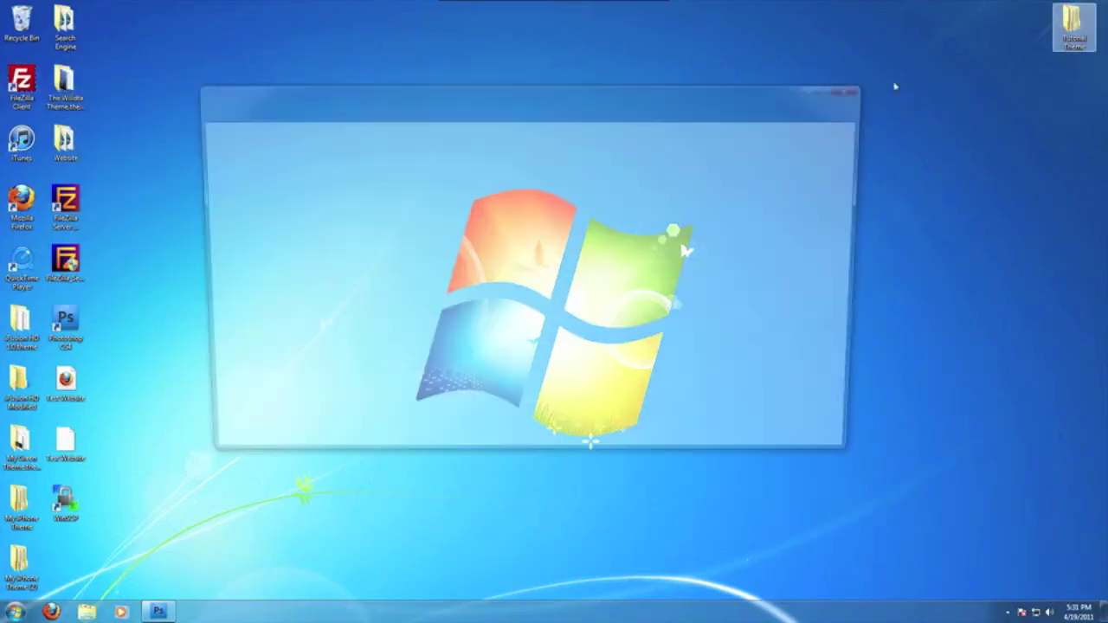
double_click(384, 182)
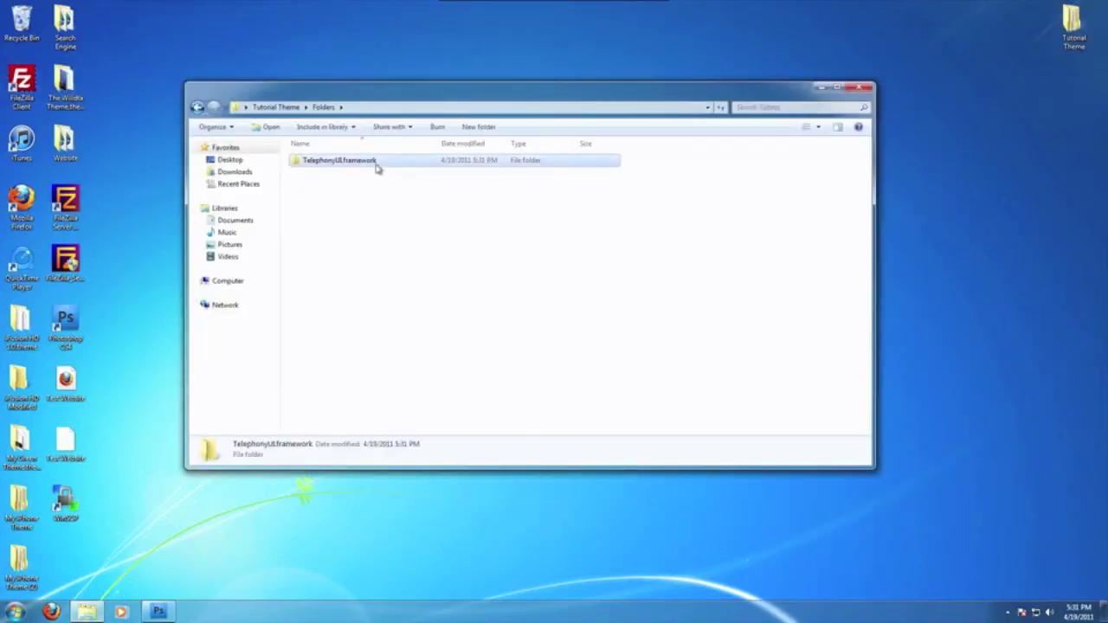
double_click(379, 163)
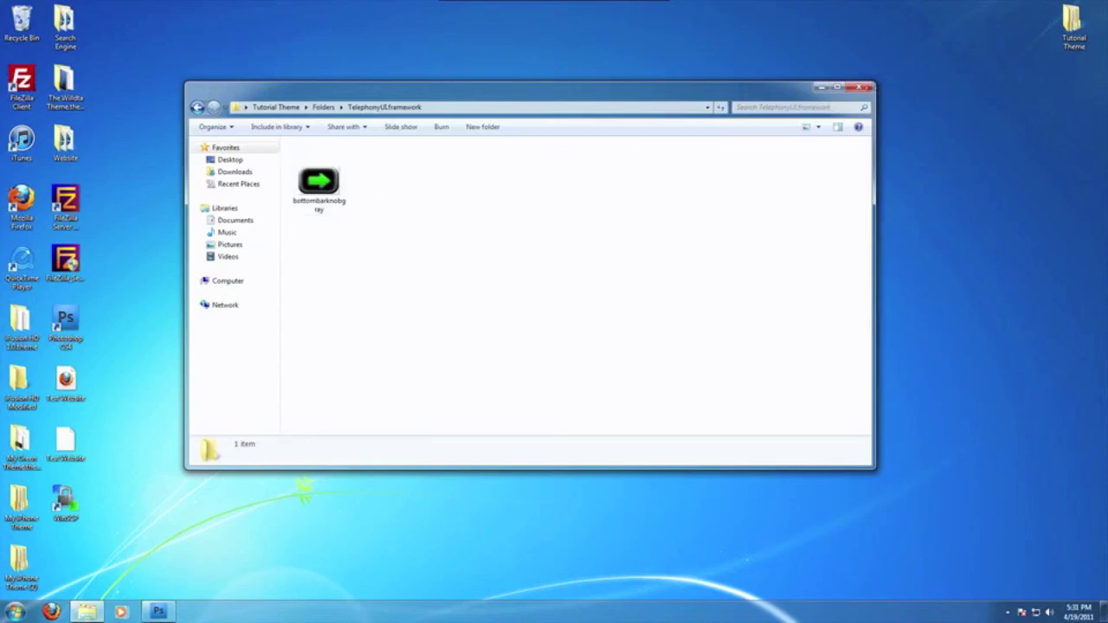
left_click(865, 87)
left_click(159, 611)
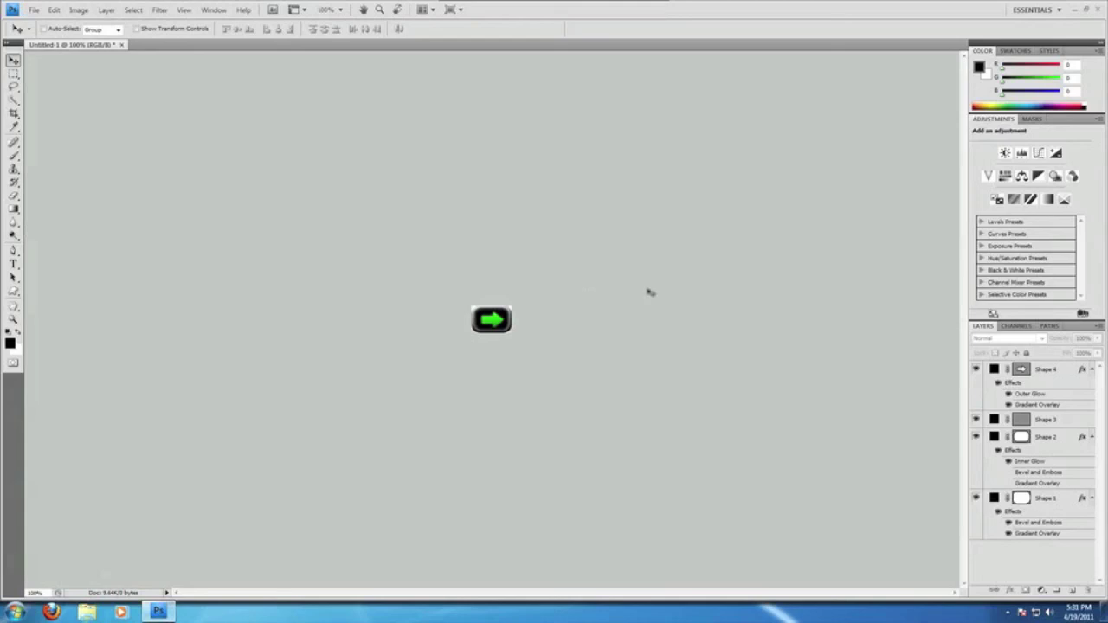
- Change the left stop of Shape 4's gradient overlay to dark red
left_click(1051, 372)
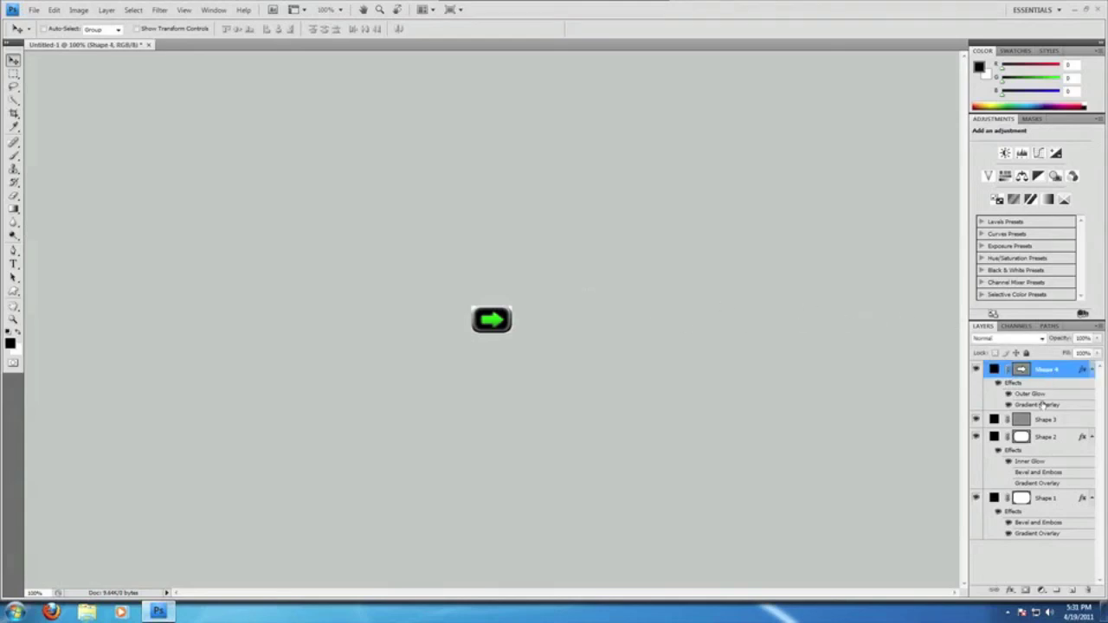
double_click(1039, 405)
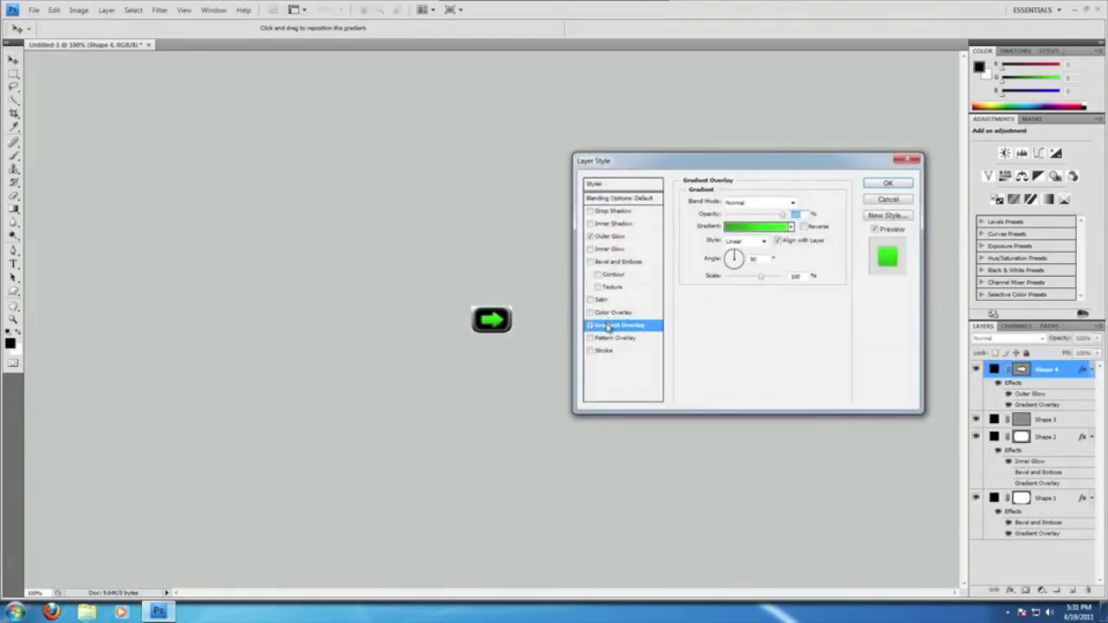
left_click(757, 227)
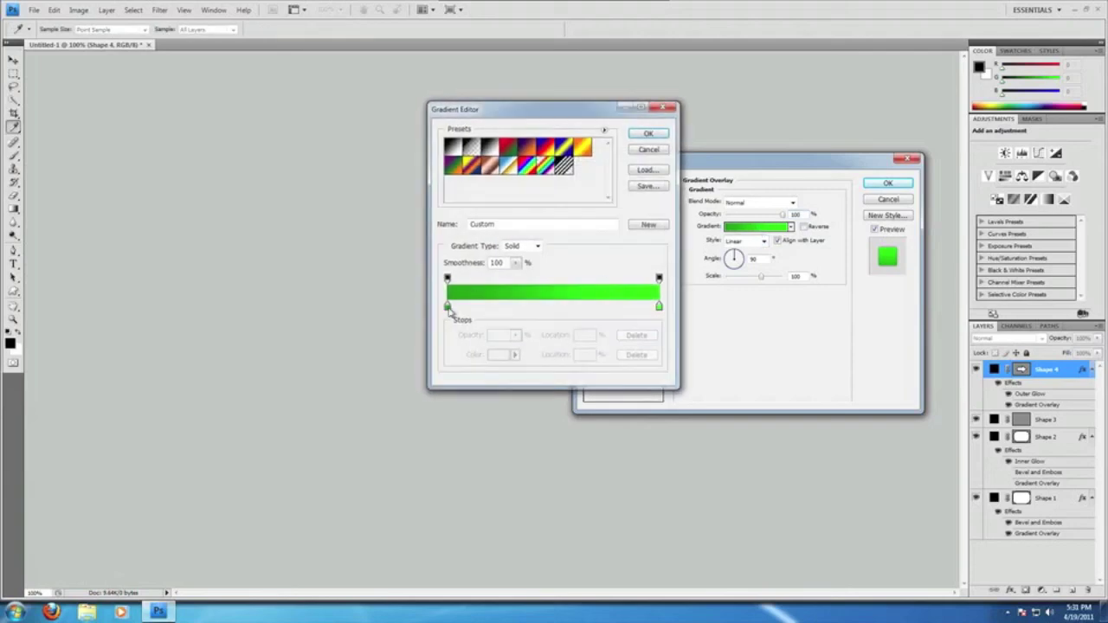
double_click(449, 308)
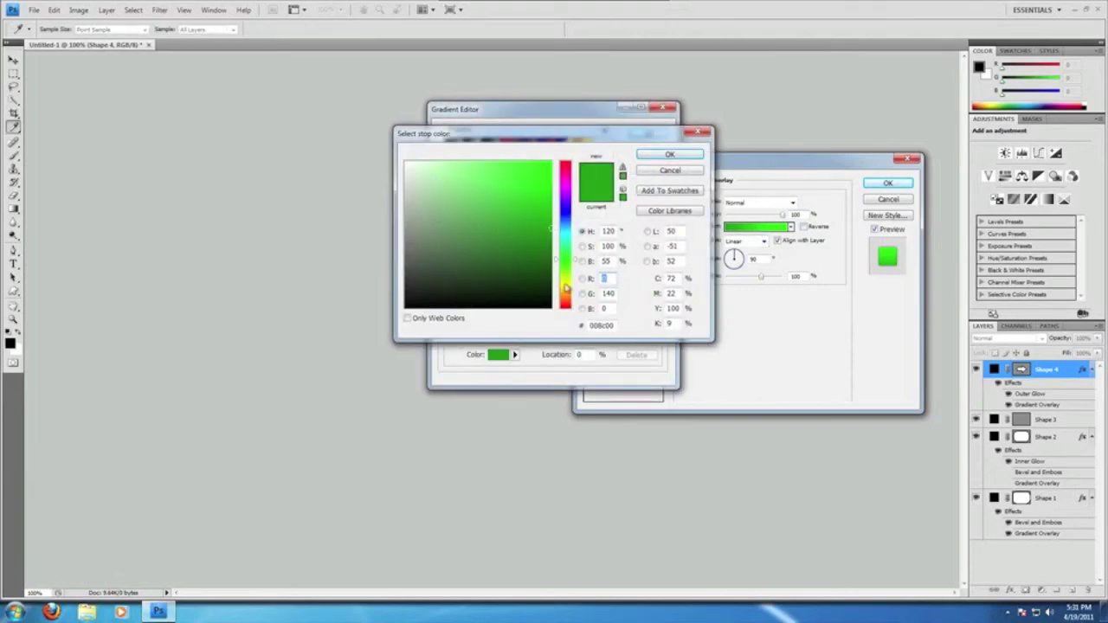
left_click_drag(565, 288, 567, 329)
left_click(669, 154)
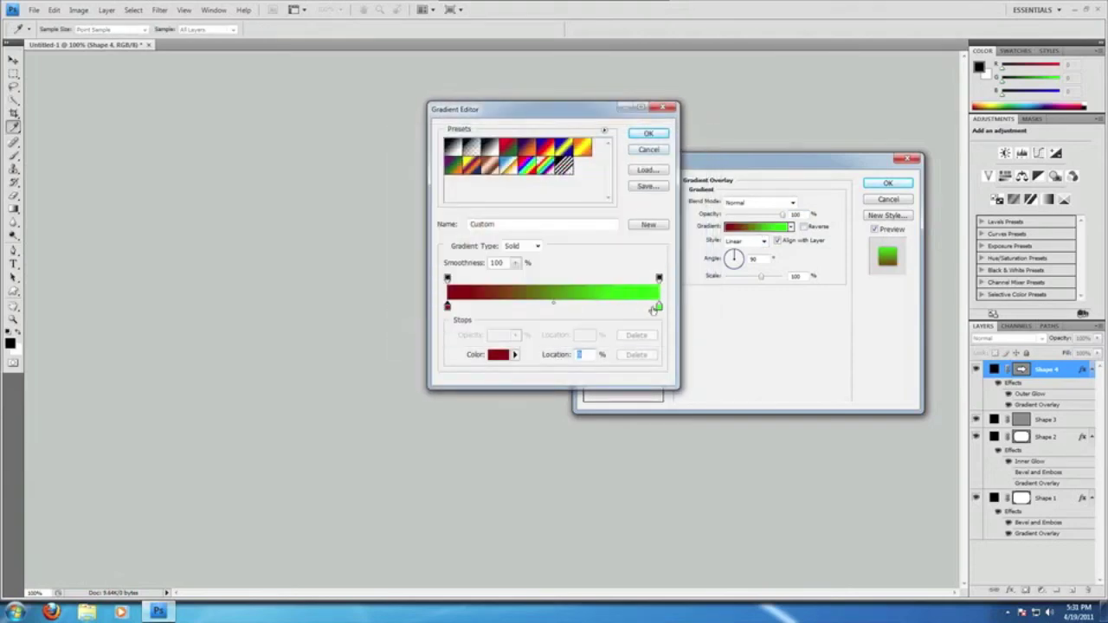
- Set the right gradient stop to bright red and apply the red overlay
double_click(658, 308)
left_click_drag(567, 275, 567, 310)
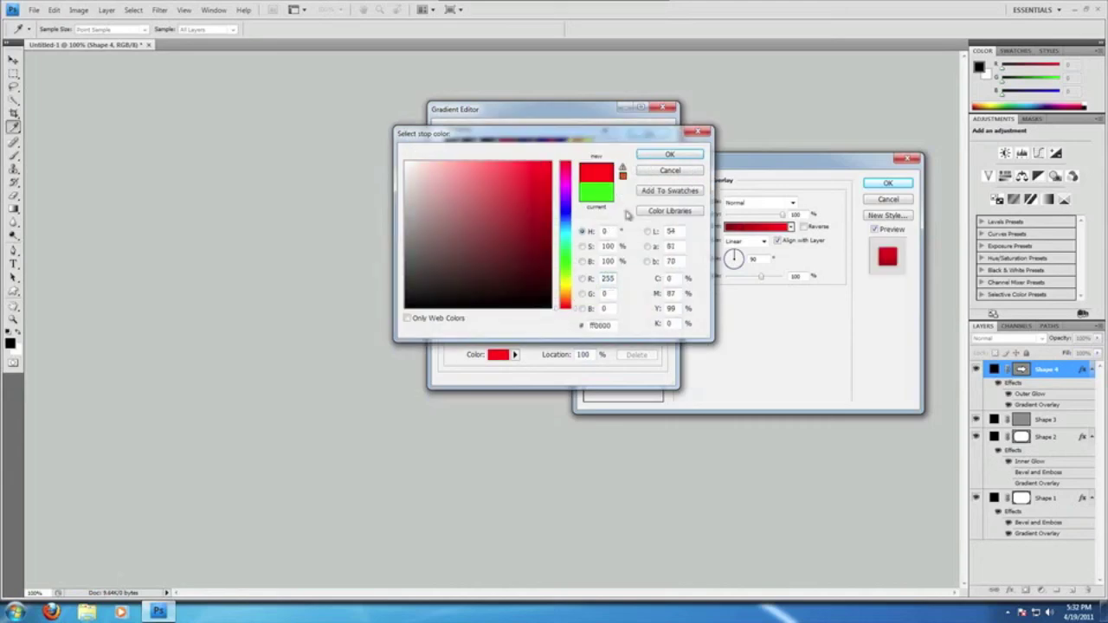
left_click(669, 154)
left_click(651, 138)
left_click(875, 186)
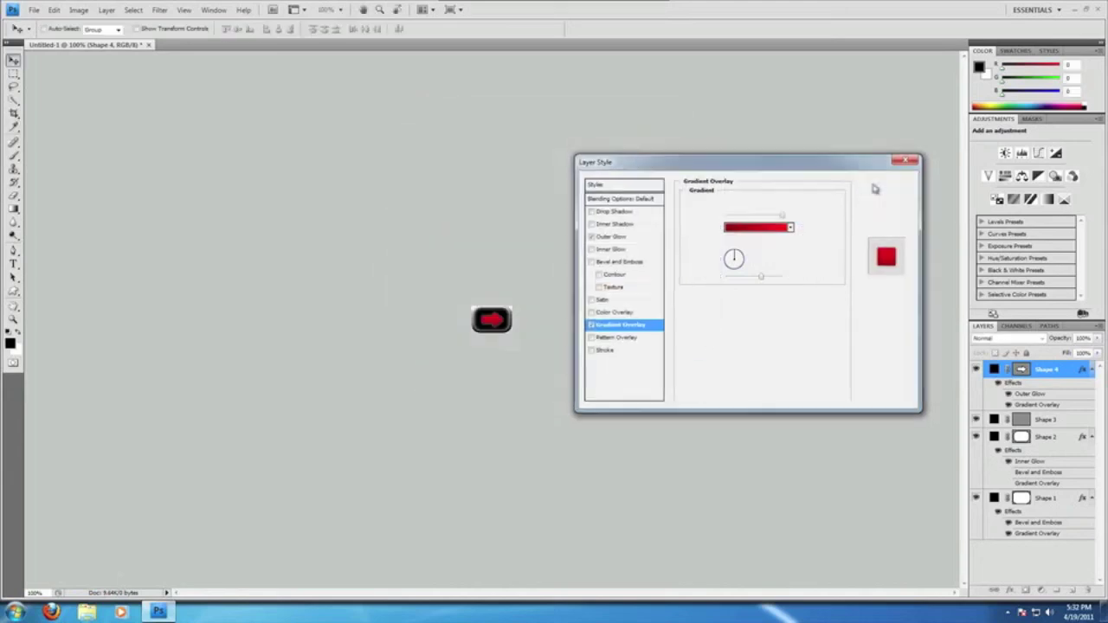
left_click(34, 10)
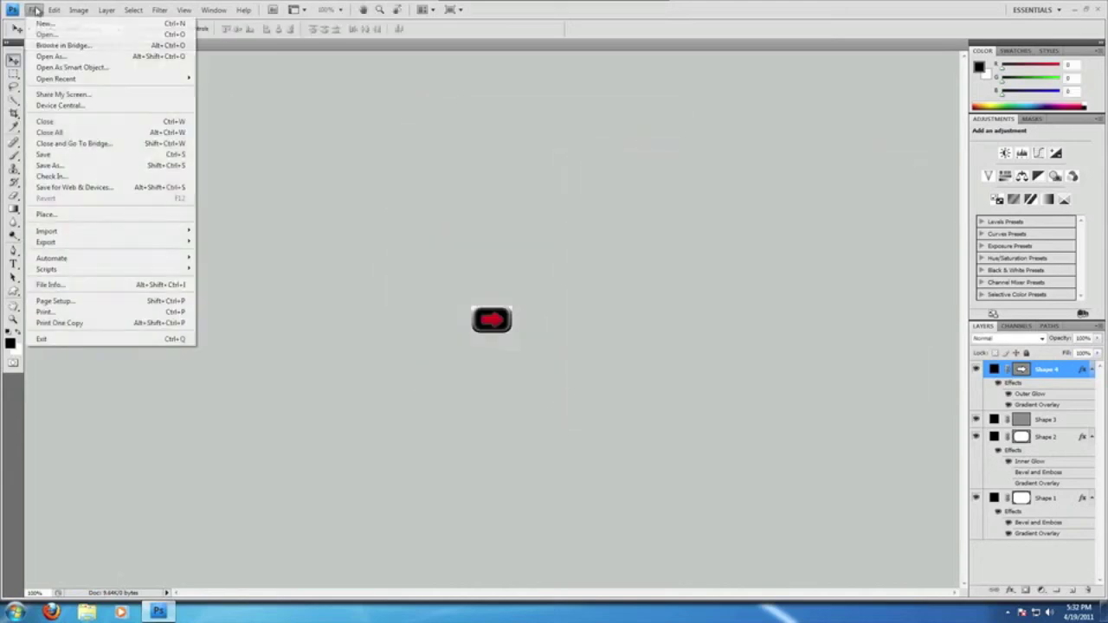
- Save the red-arrow knob as PNG bottombarknobred, then minimize Photoshop
left_click(79, 164)
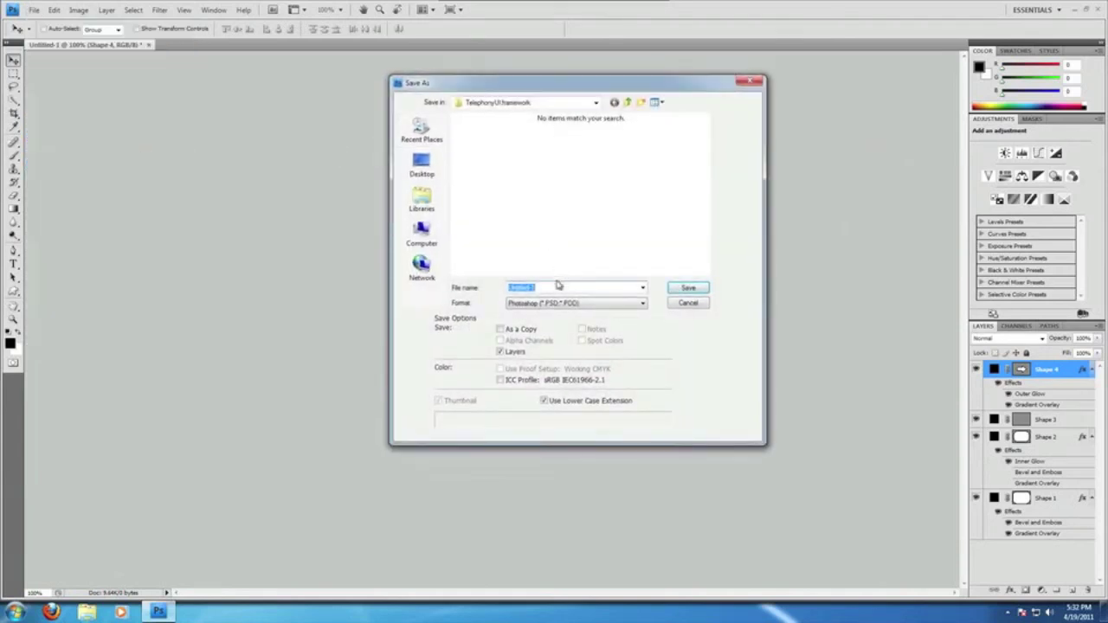
left_click(558, 303)
left_click(557, 423)
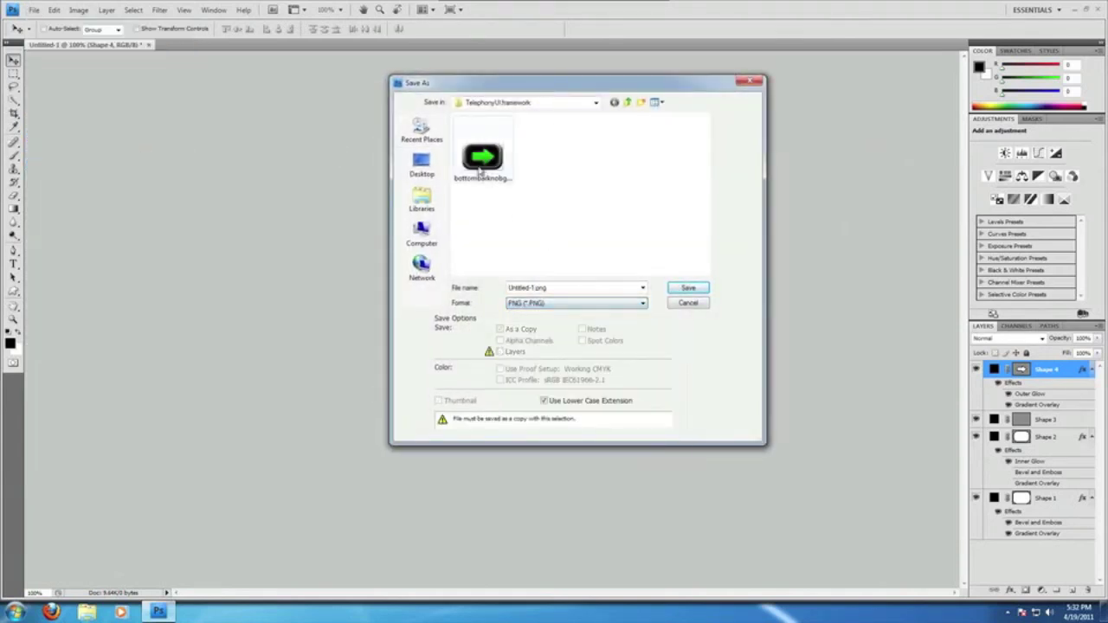
double_click(554, 288)
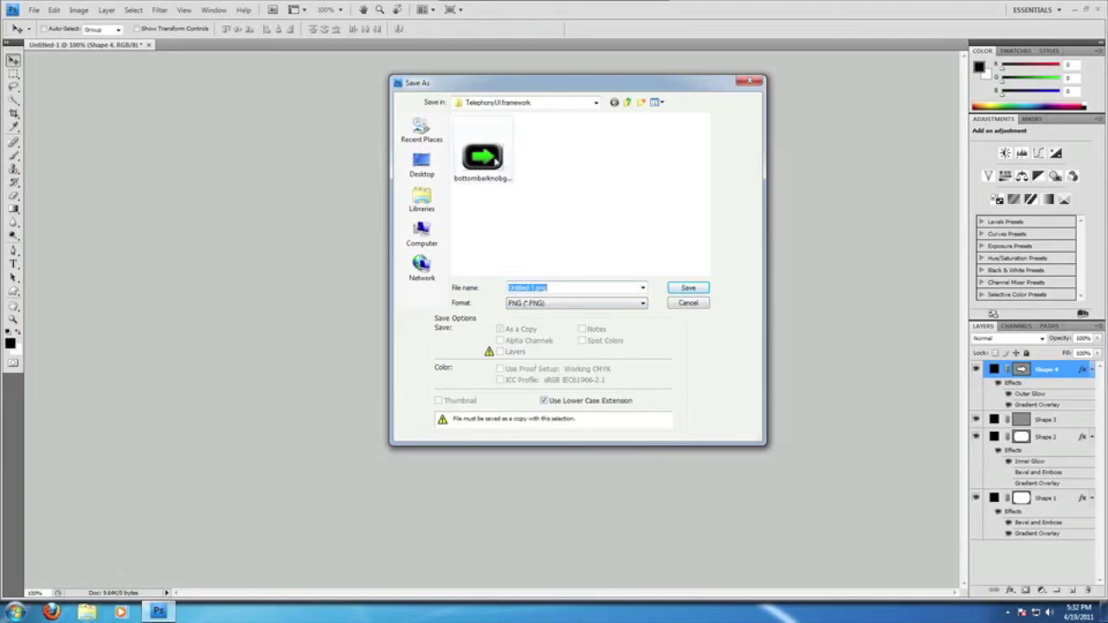
type("bot")
key("BackSpace")
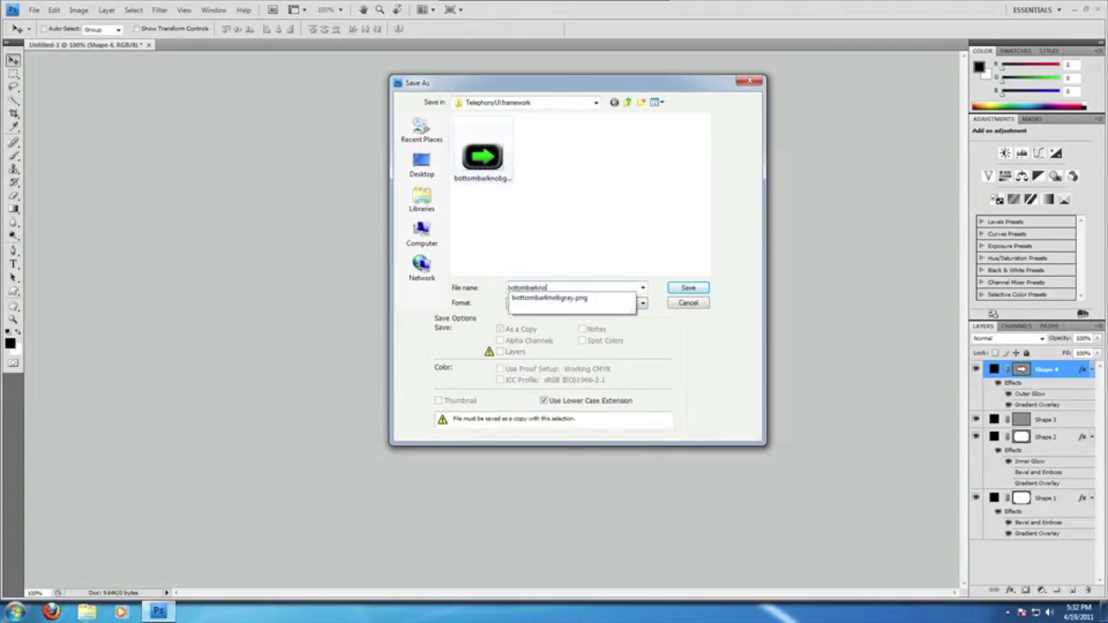
type("ttombarknob")
key("Escape")
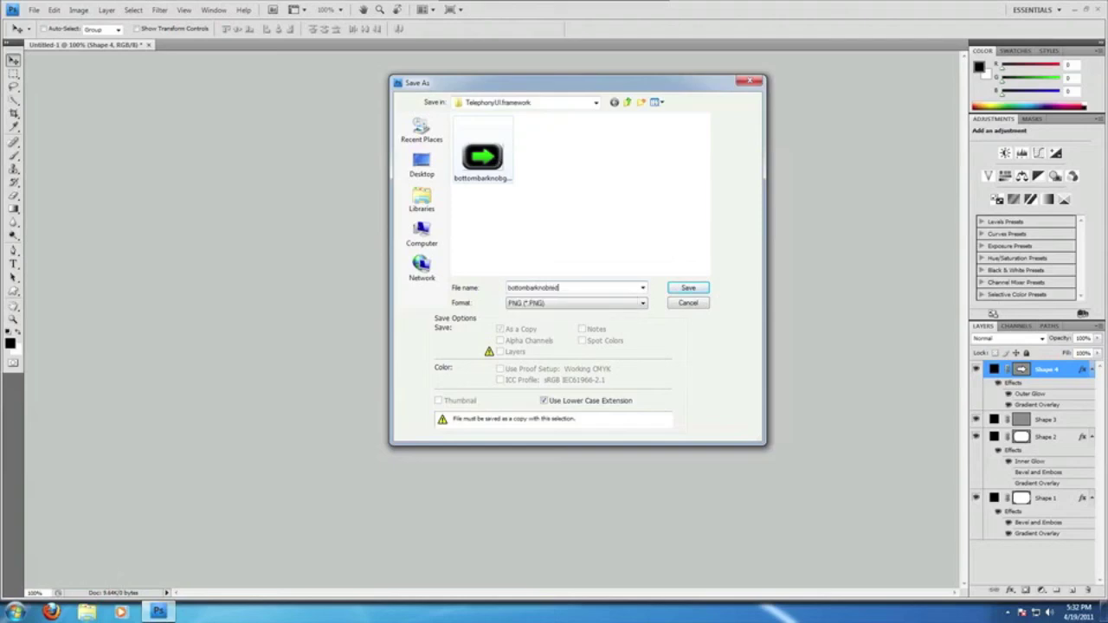
key("Return")
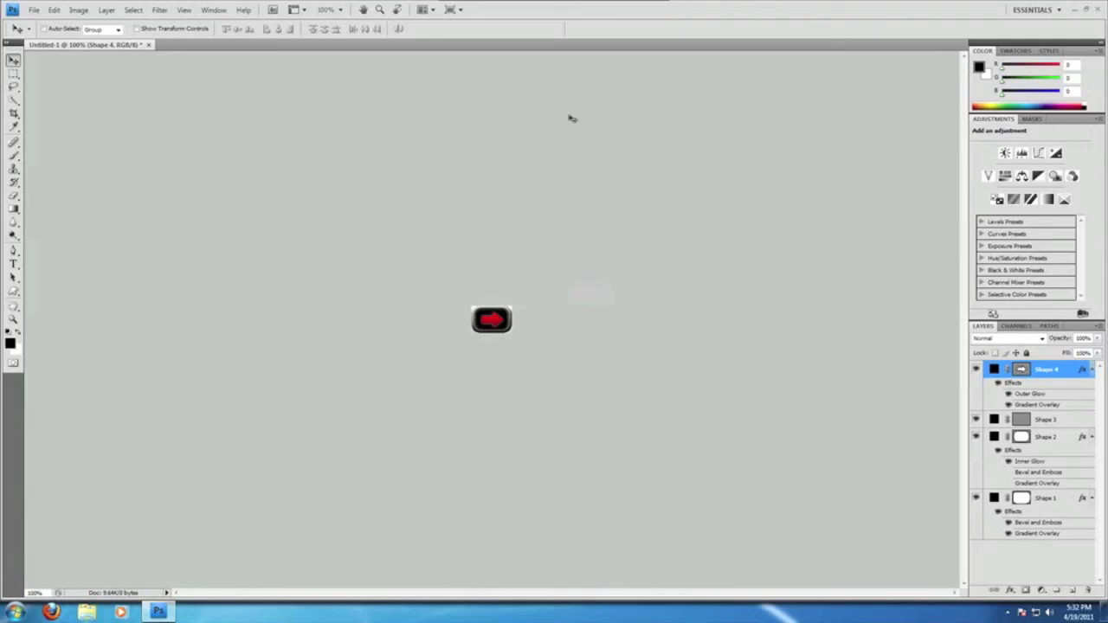
left_click(1073, 9)
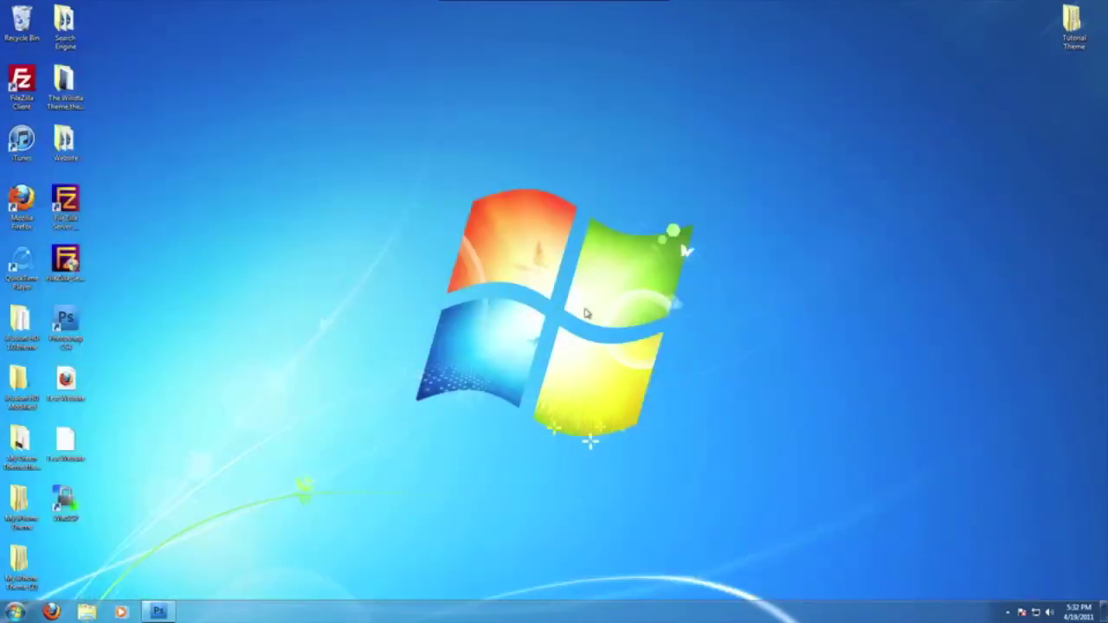
- Review the images in The Willdta Theme > Folders > TelephonyUI.framework, then close the window
double_click(84, 76)
double_click(331, 174)
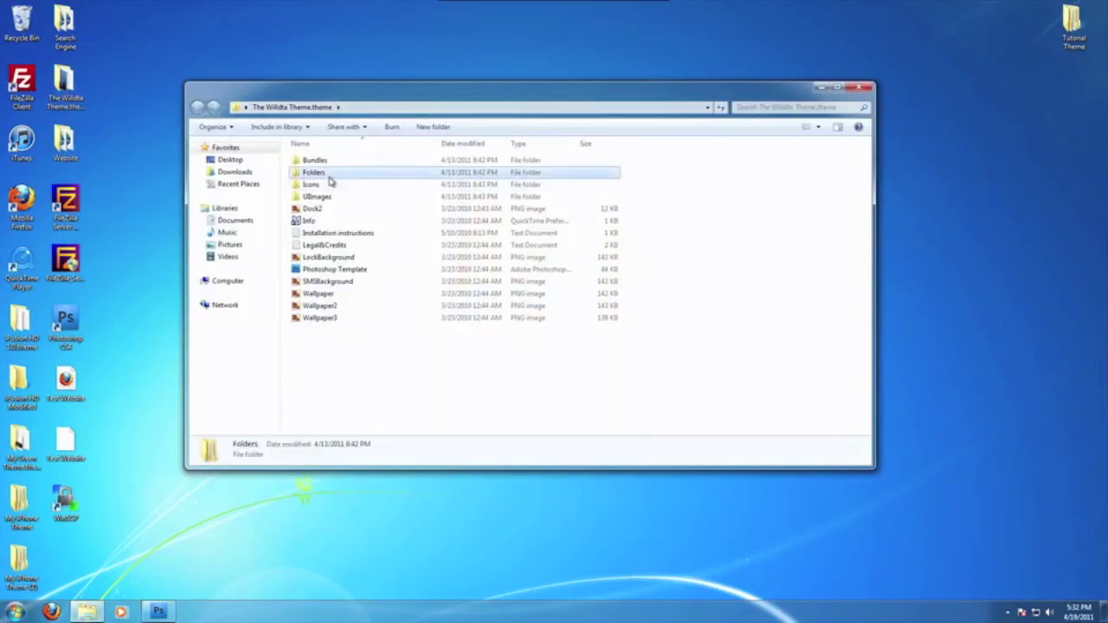
double_click(343, 184)
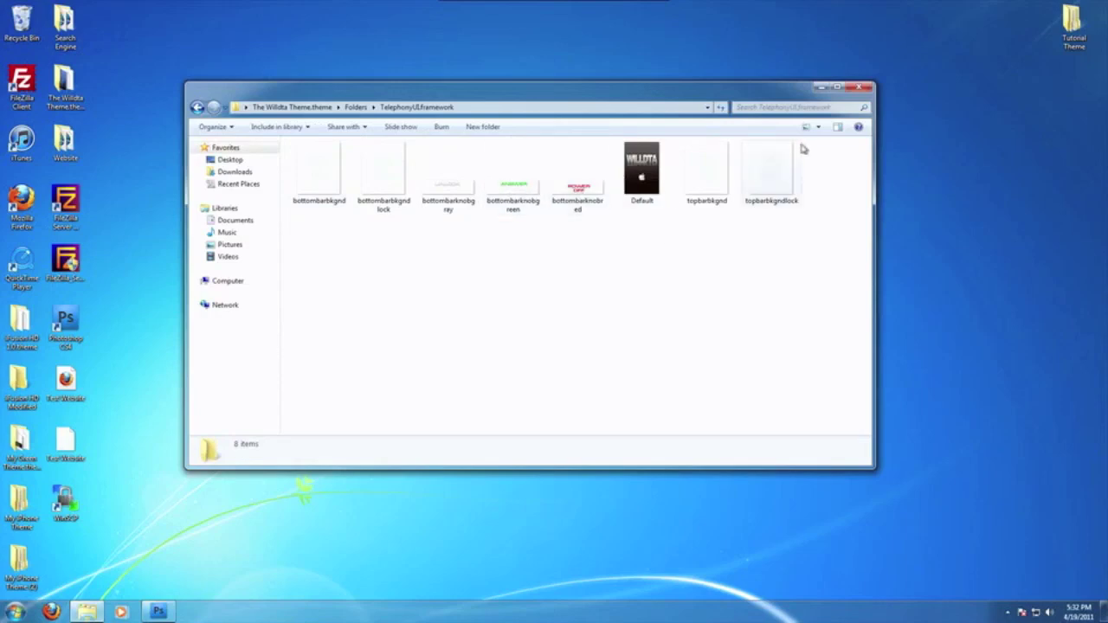
left_click(865, 88)
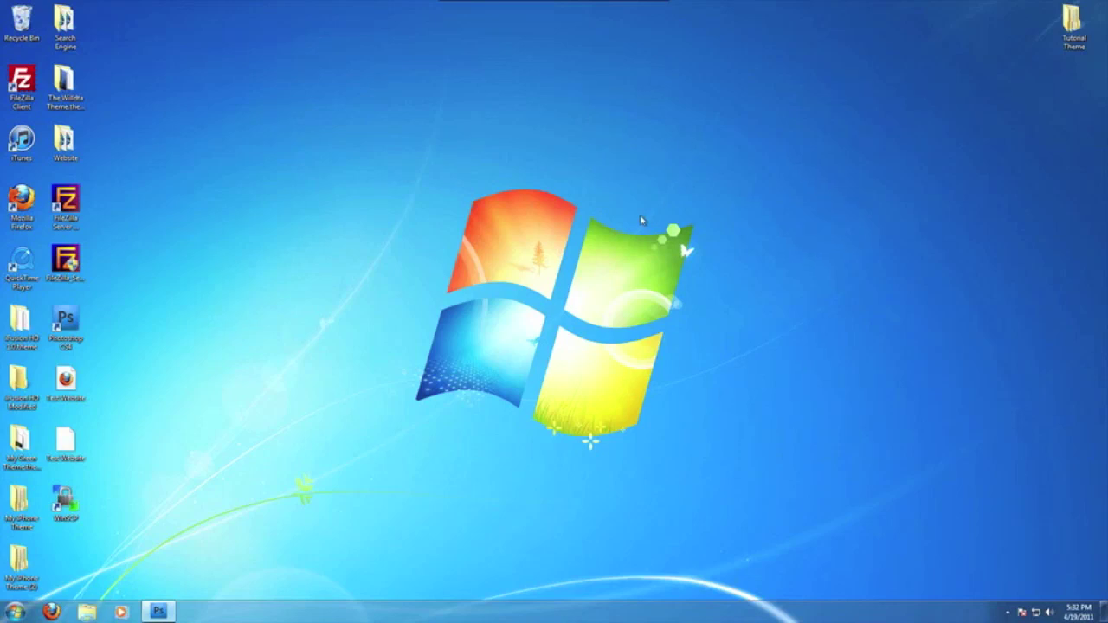